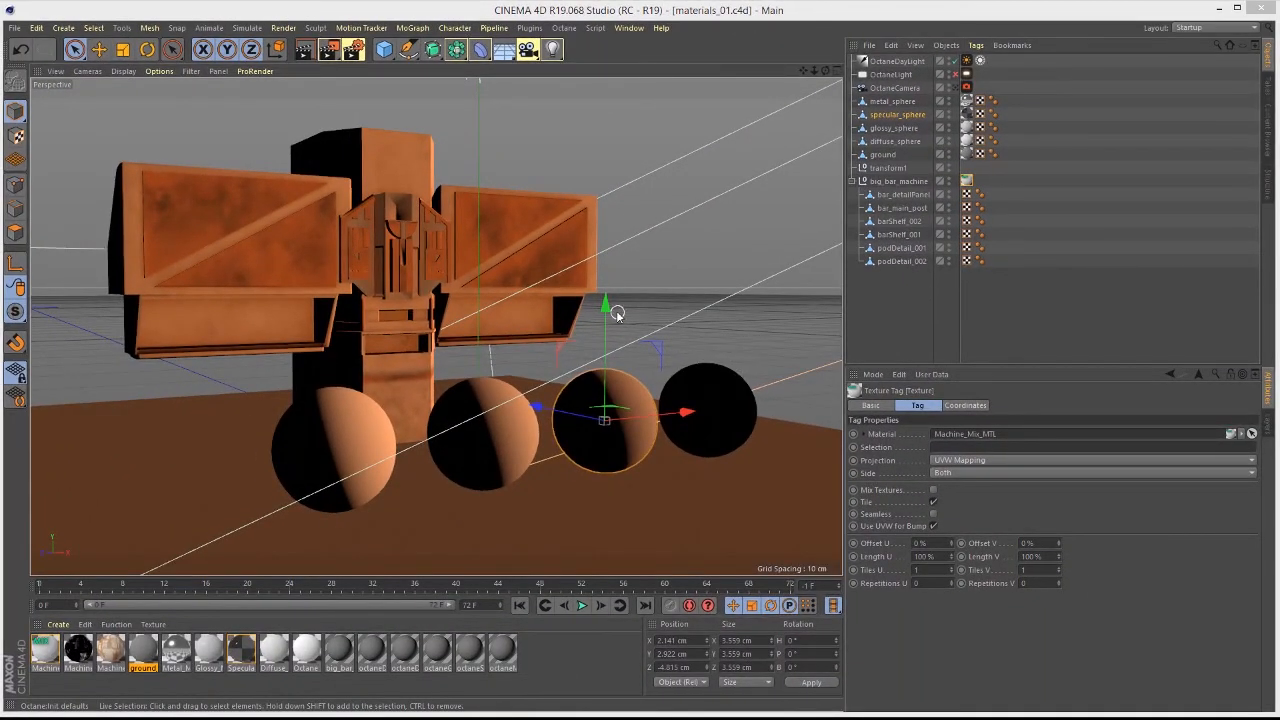
Open the Octane Live Viewer, start rendering the scene, and frame the machine with the four spheres
left_click_drag(612, 300, 591, 189, "alt")
left_click(563, 27)
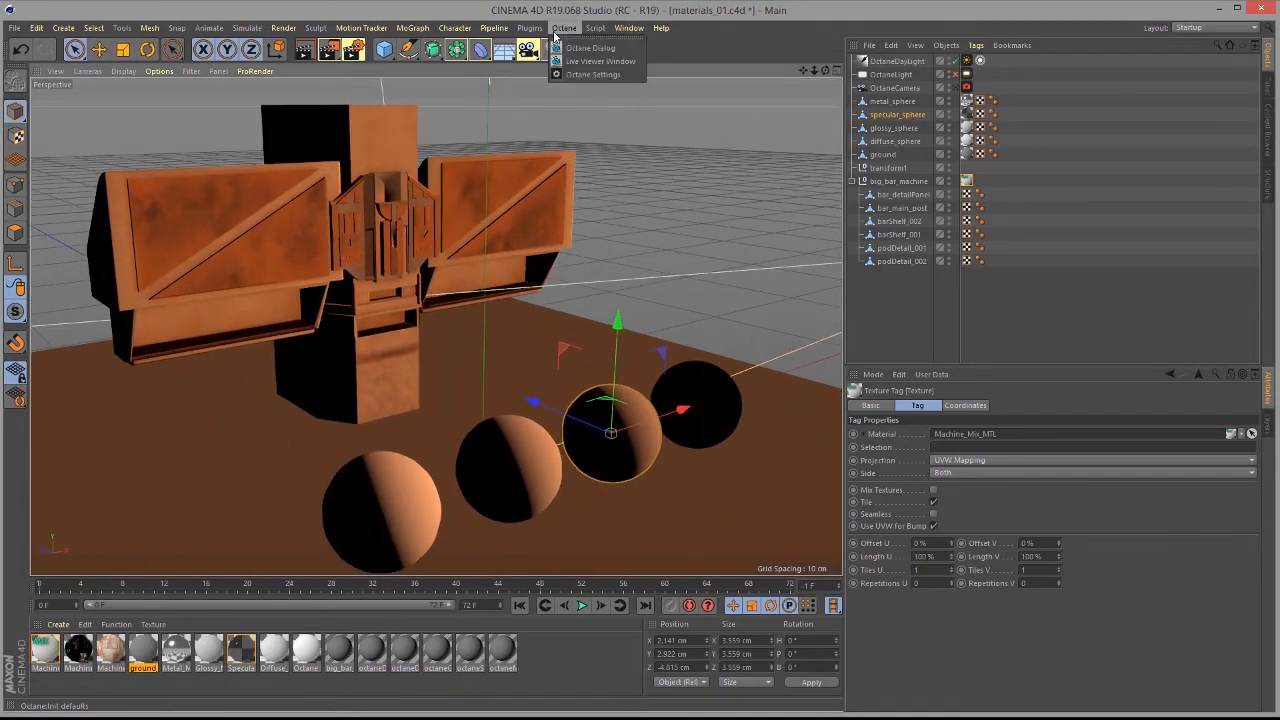
left_click(600, 61)
left_click_drag(531, 255, 345, 122)
left_click(89, 158)
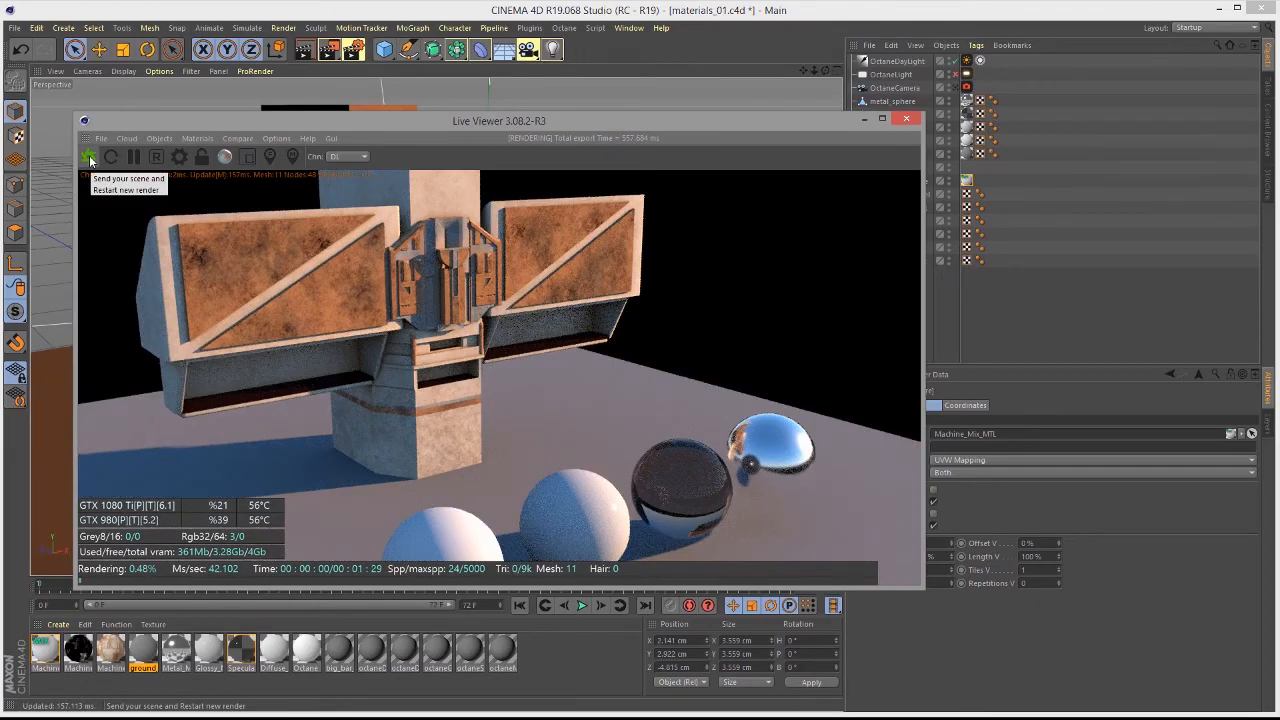
left_click_drag(590, 392, 620, 412)
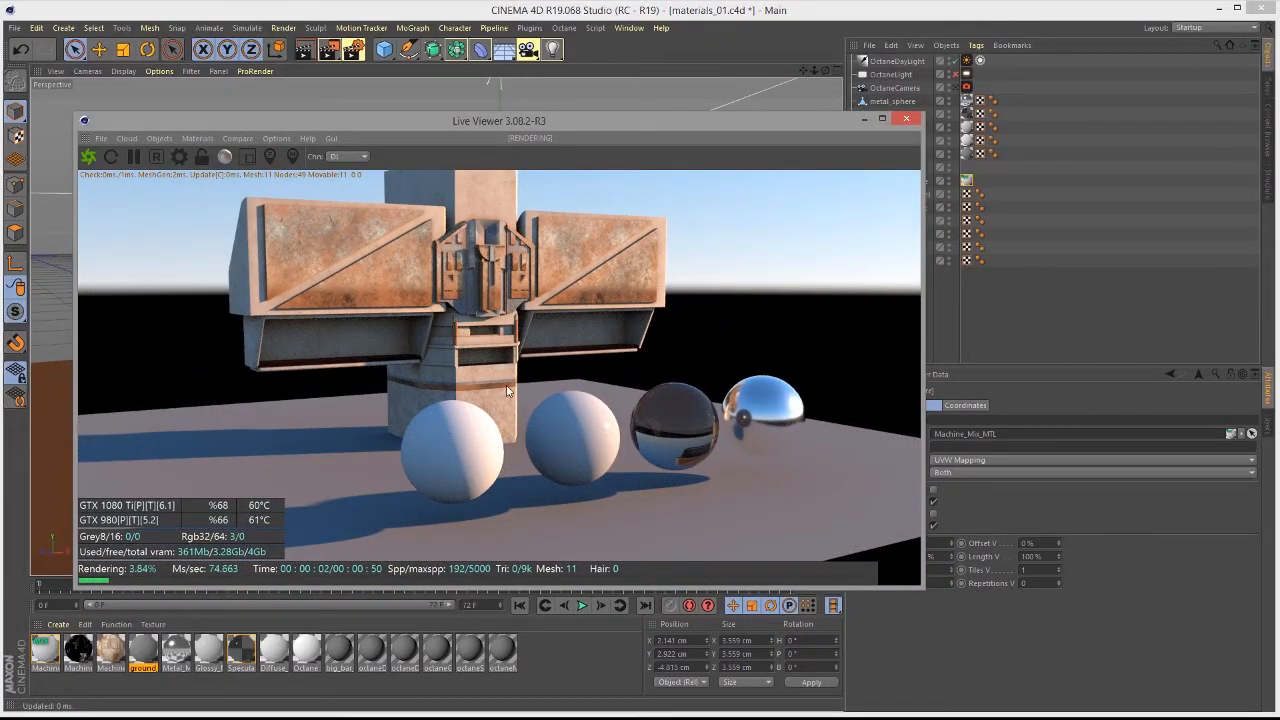
left_click_drag(478, 341, 537, 512)
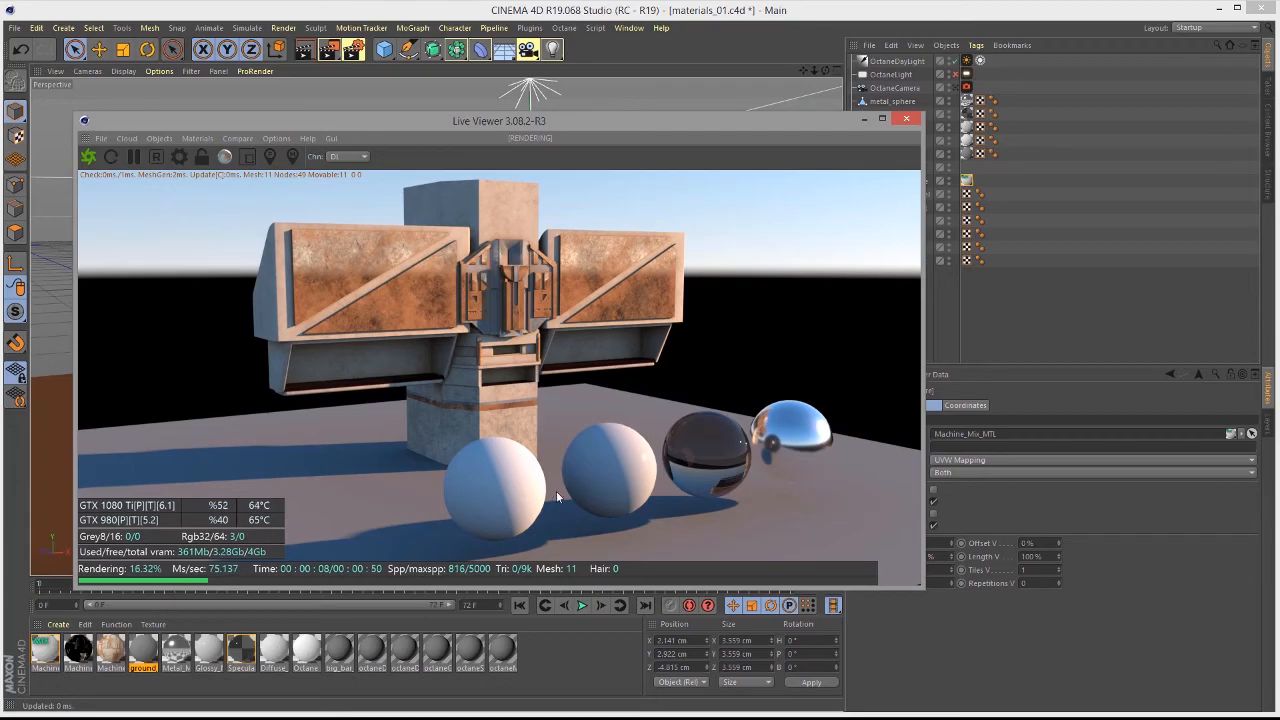
middle_click_drag(522, 322, 490, 326)
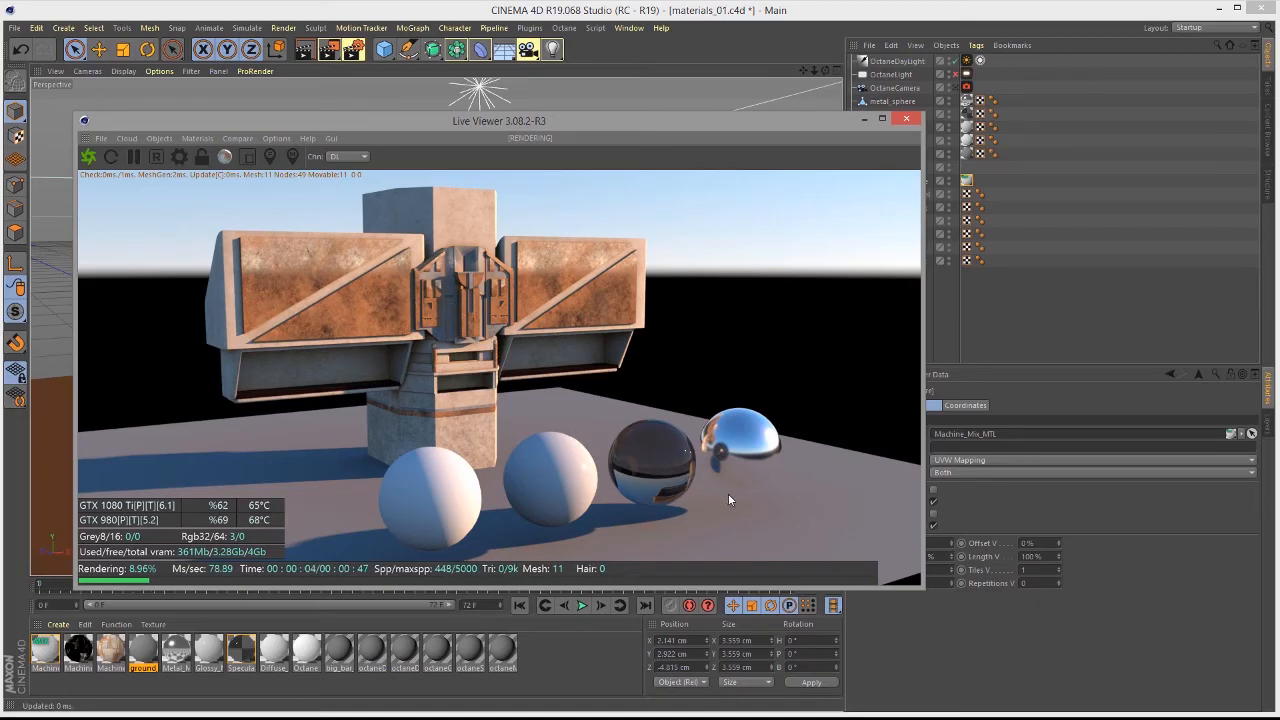
middle_click_drag(665, 505, 624, 497)
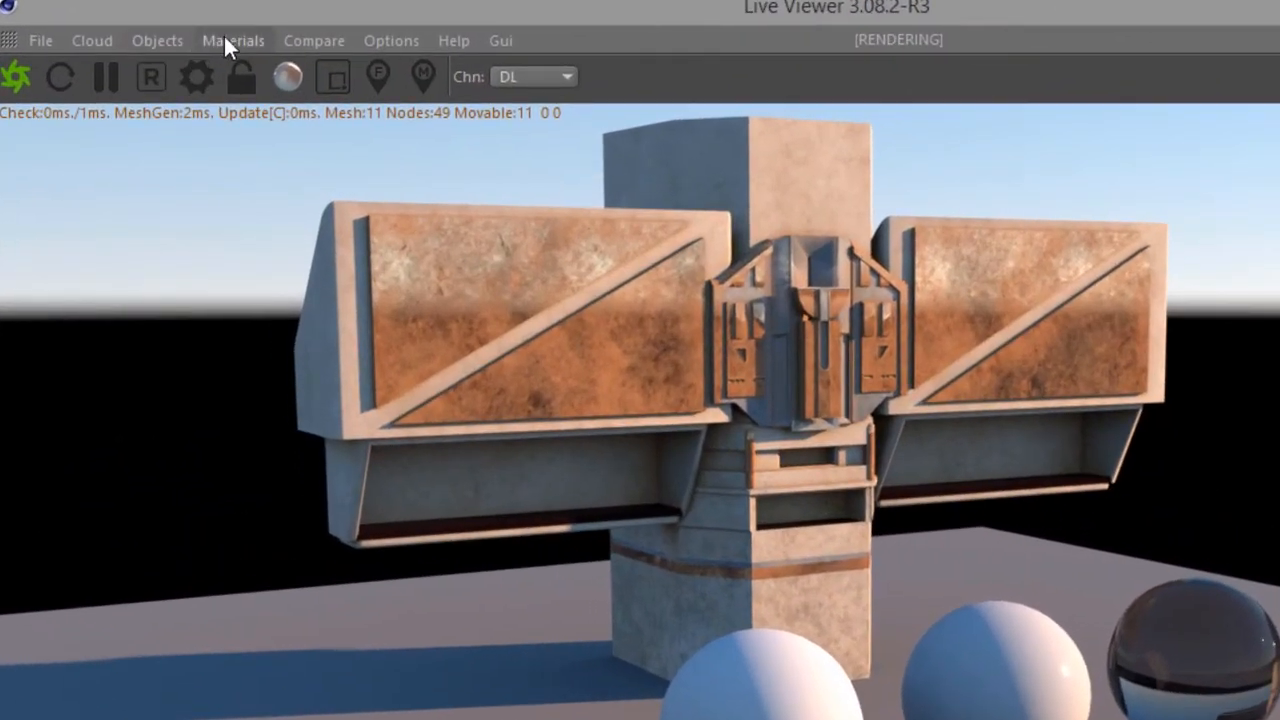
Open the Octane Node Editor and position its window over the viewport with the Live Viewer out of the way
left_click(192, 137)
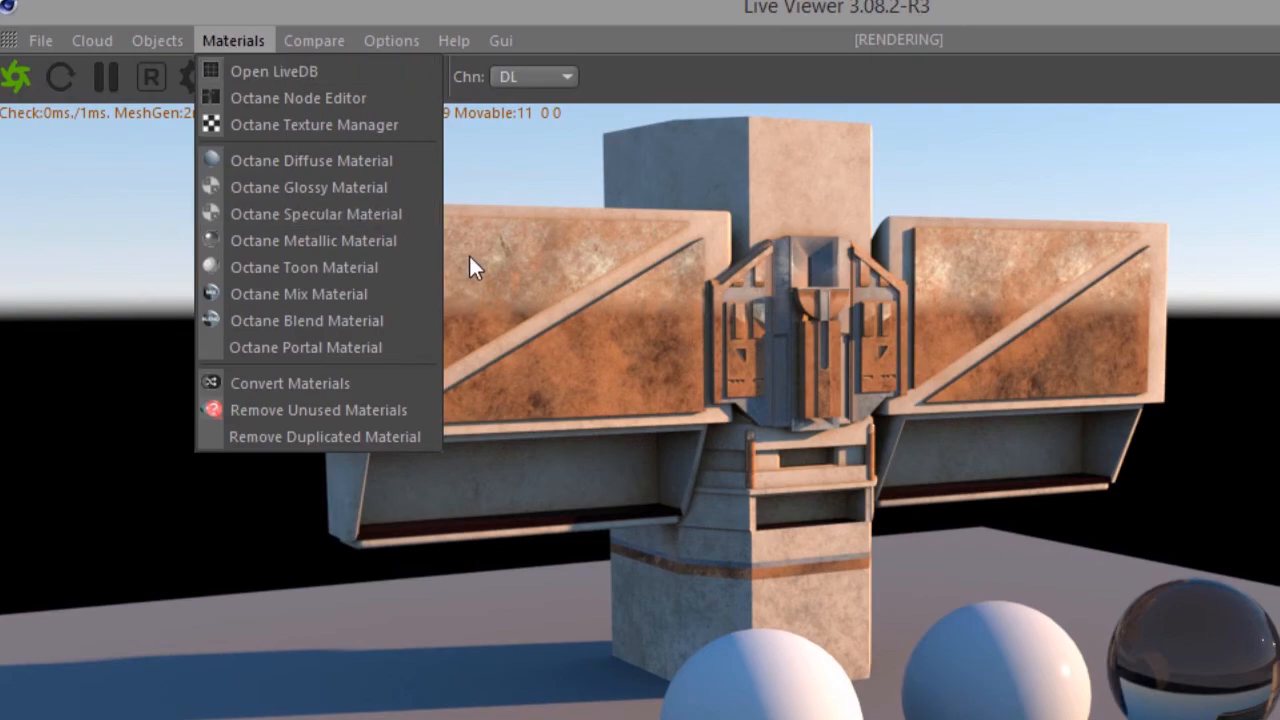
left_click(362, 100)
left_click_drag(813, 298, 603, 307)
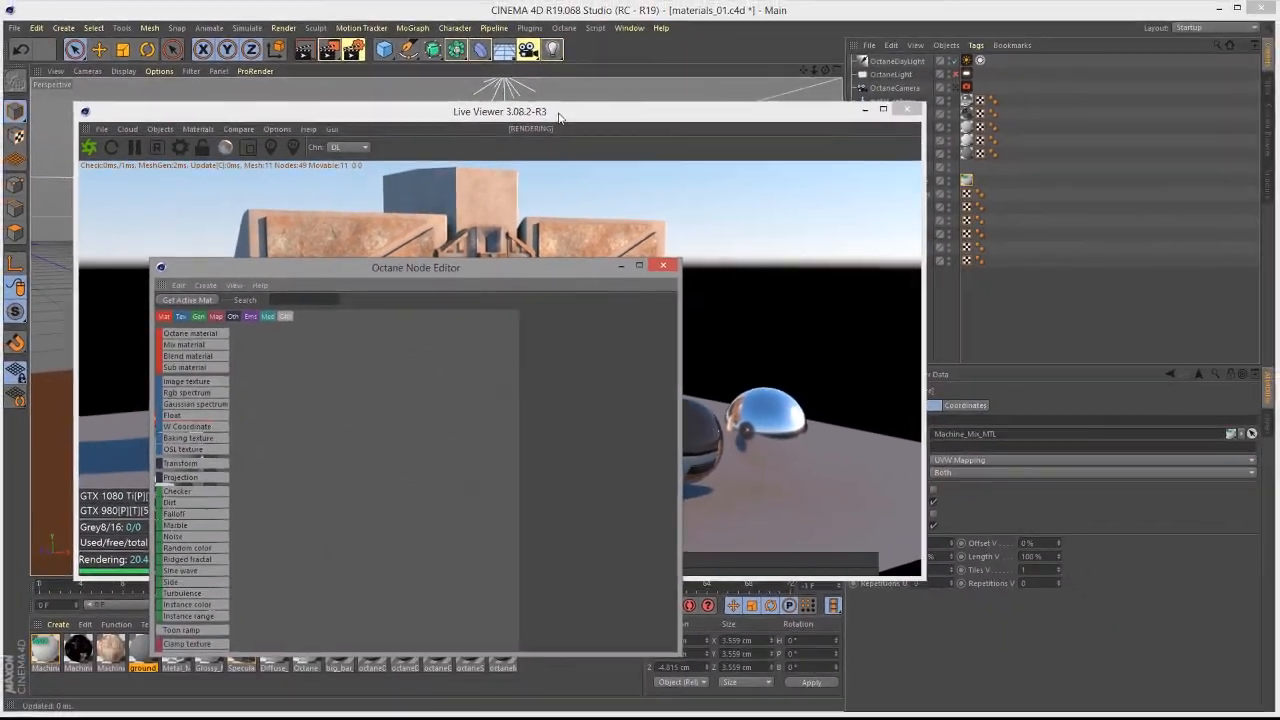
left_click_drag(954, 10, 431, 266)
left_click_drag(291, 246, 615, 233)
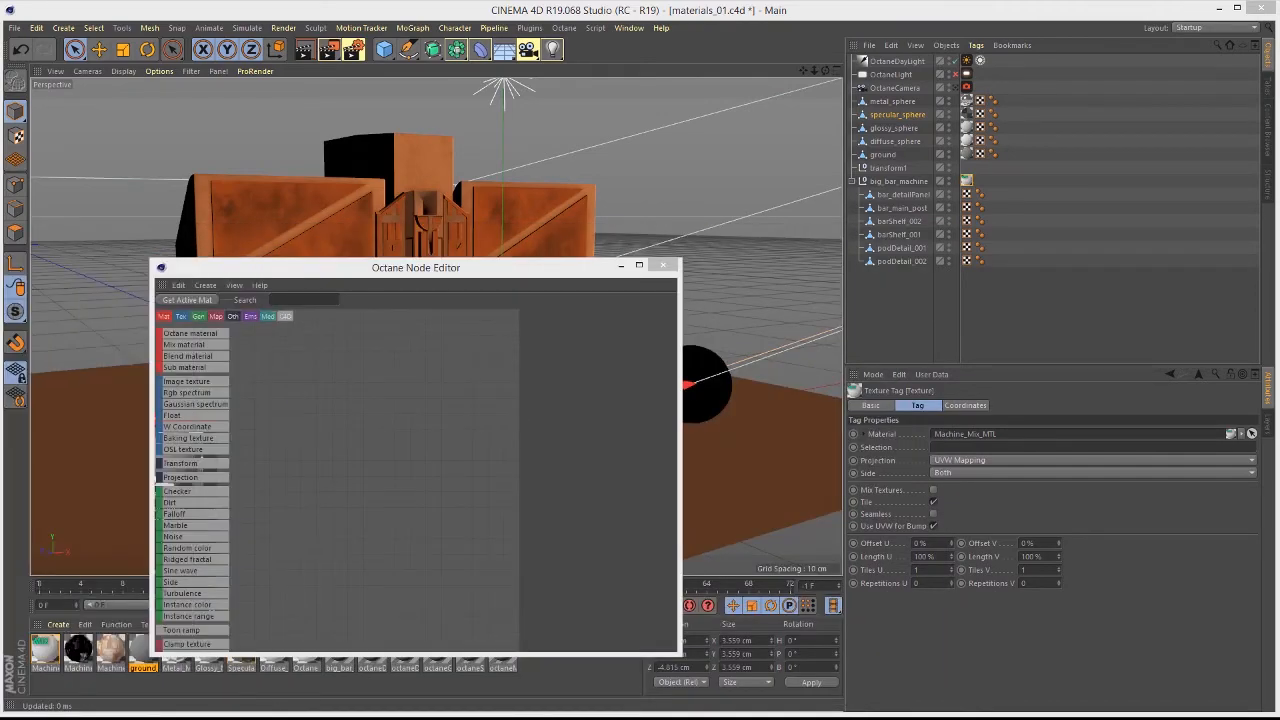
left_click_drag(353, 267, 853, 97)
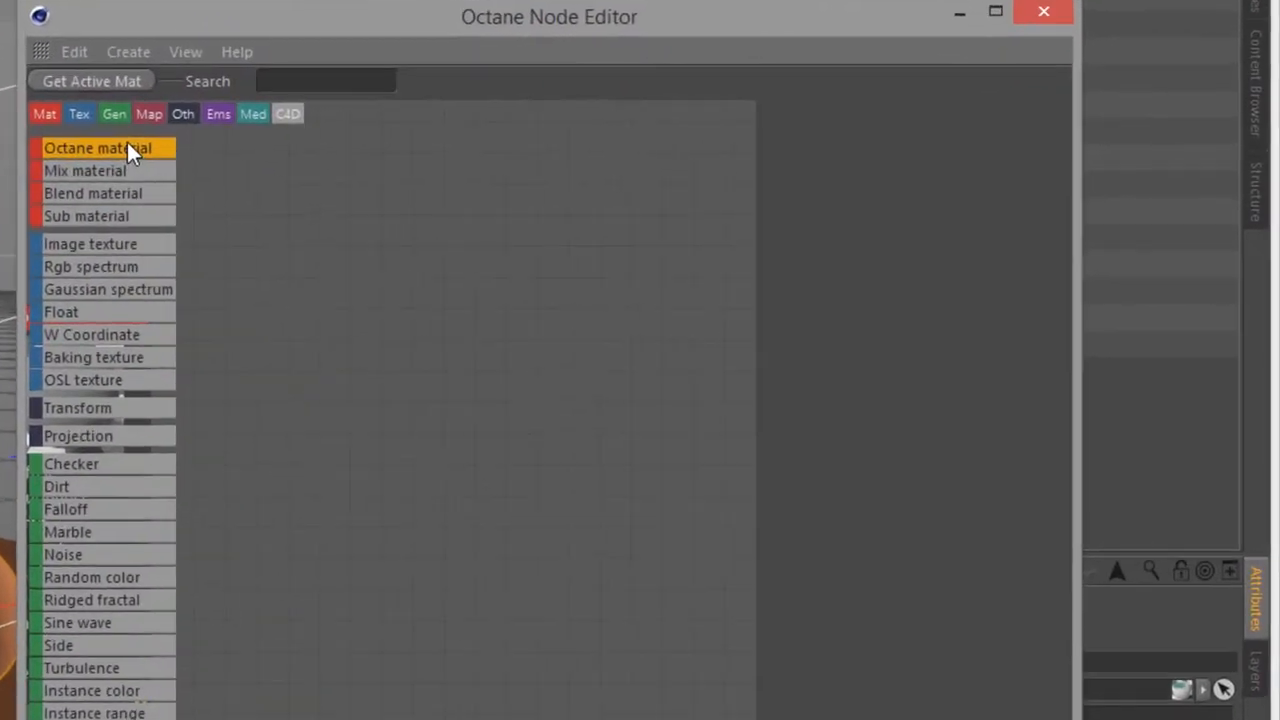
Add an Octane material node to the empty node graph and enlarge the editor window to show its settings
left_click_drag(700, 161, 818, 212)
left_click_drag(362, 258, 364, 260)
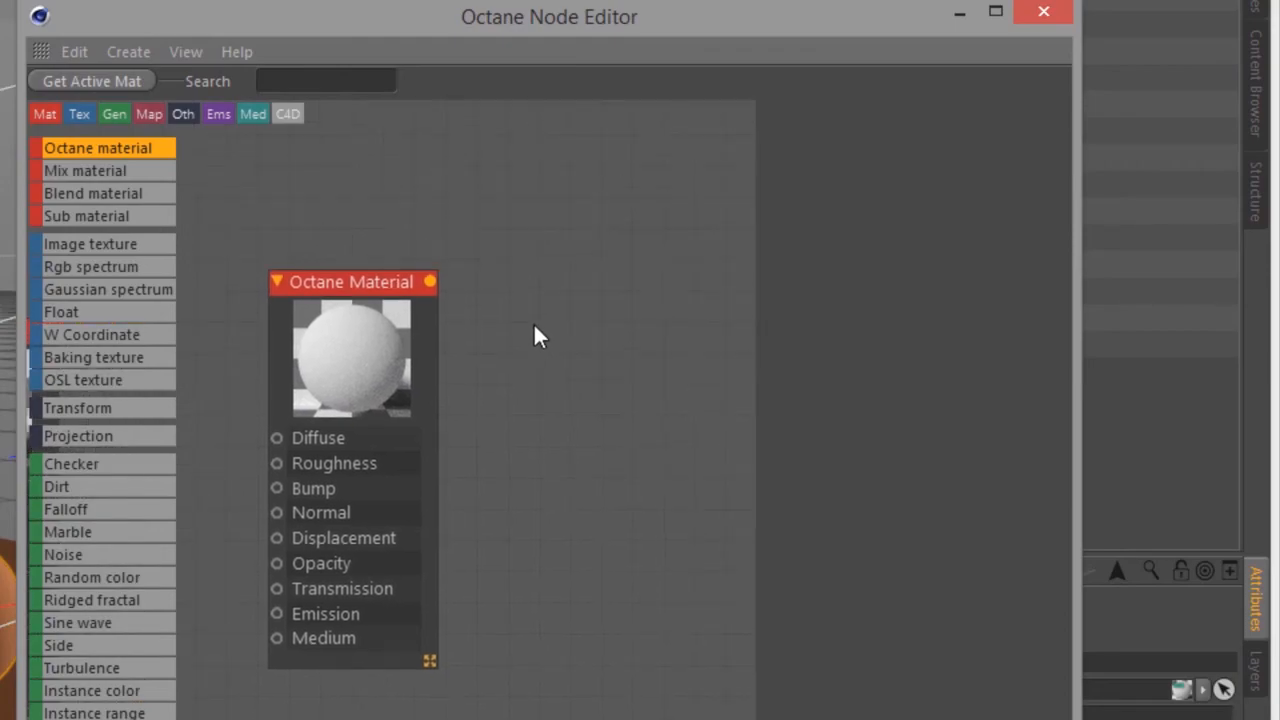
left_click(368, 277)
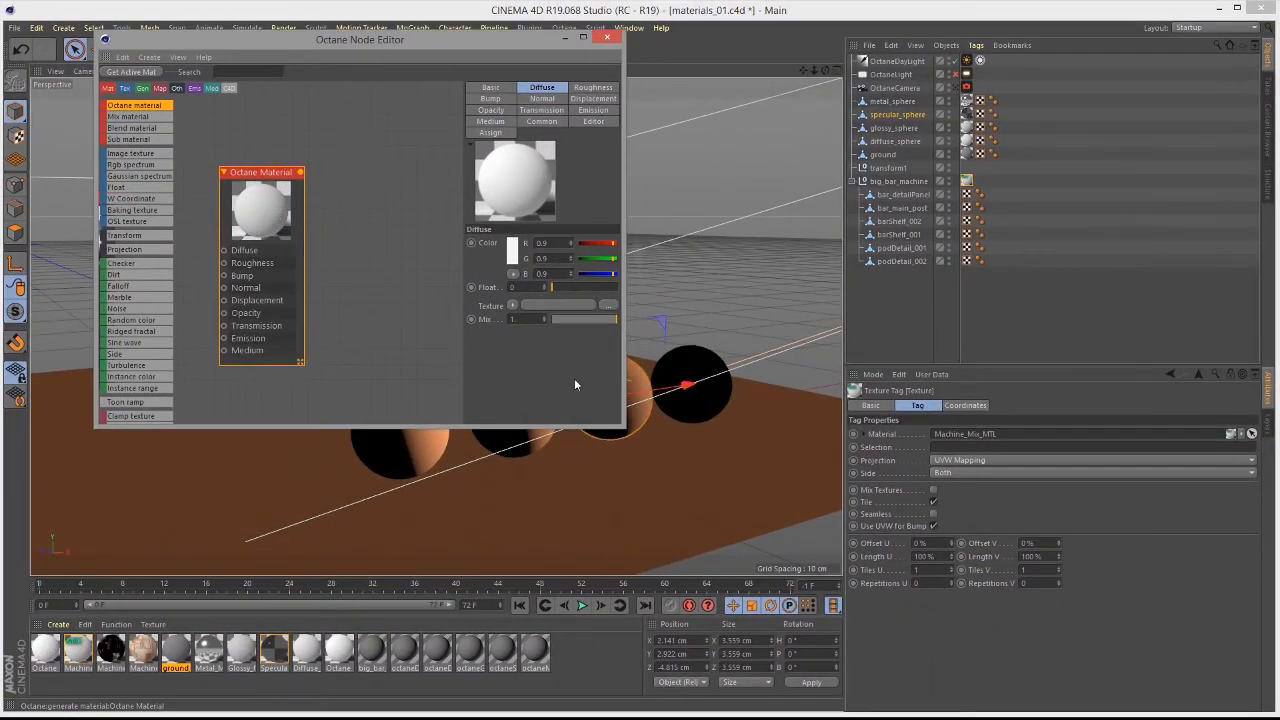
left_click_drag(628, 430, 1185, 671)
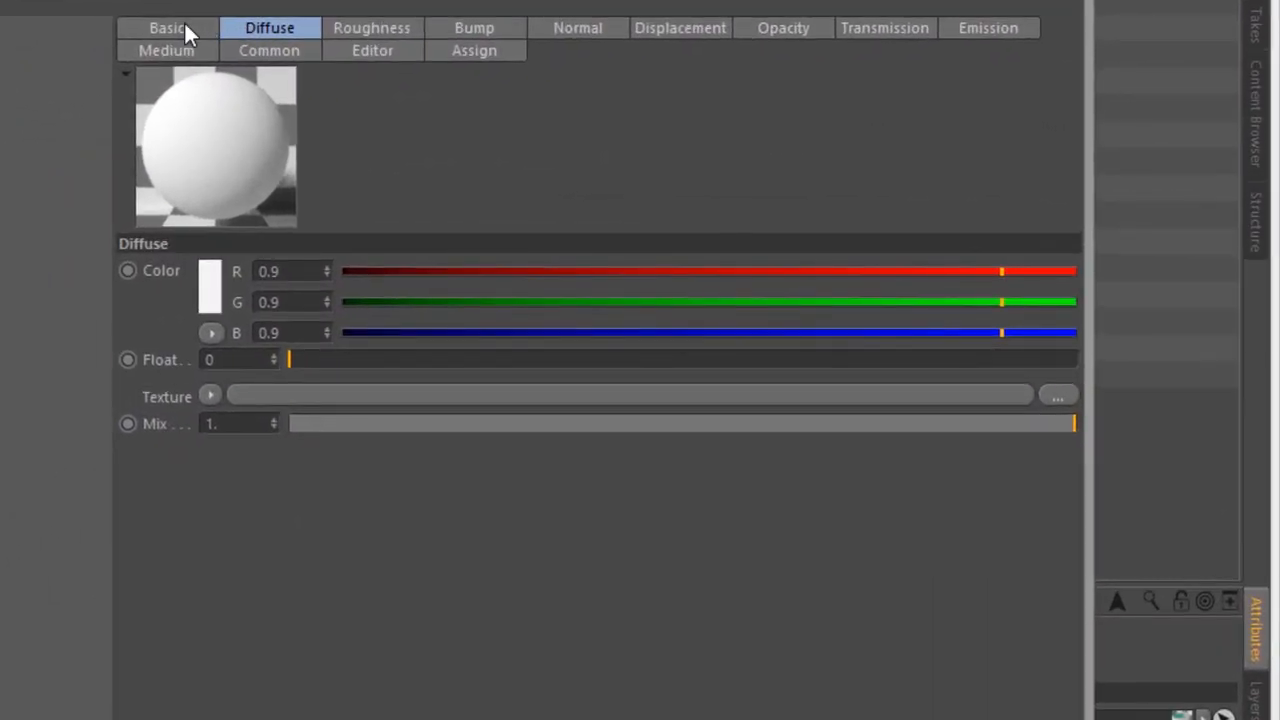
Choose Diffuse as the new Octane material's type in its basic properties
left_click(188, 31)
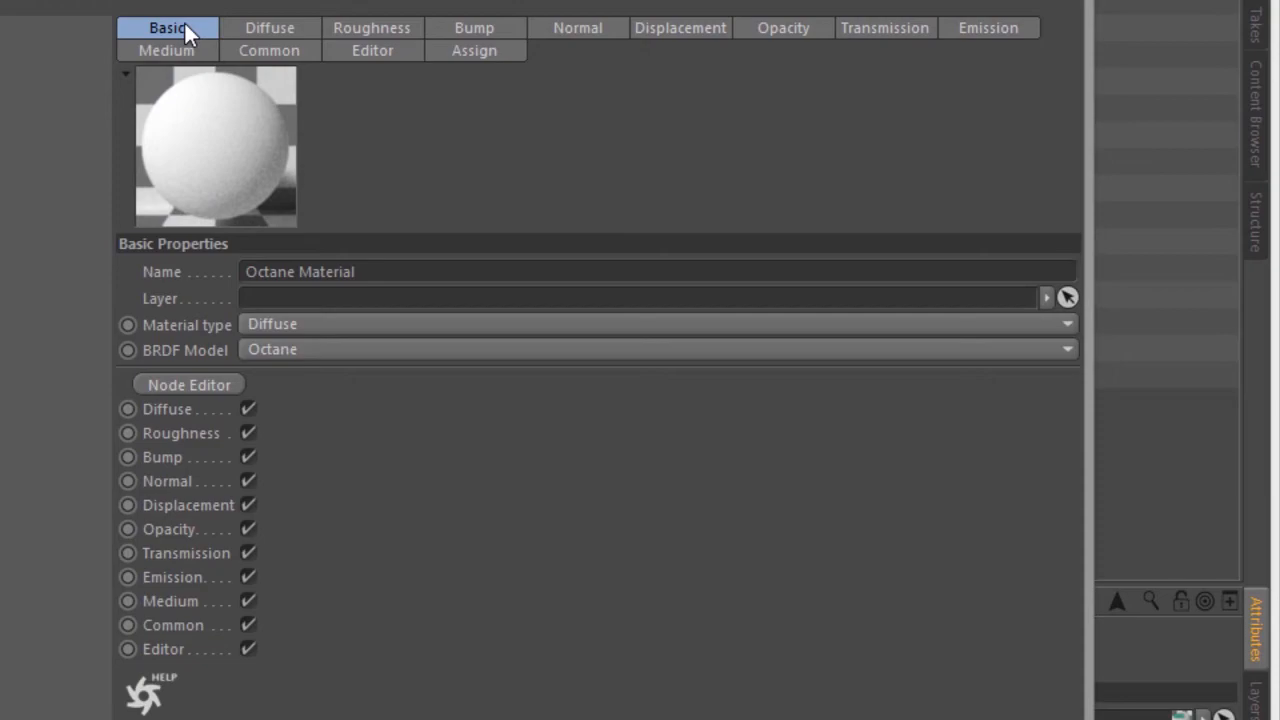
left_click(278, 323)
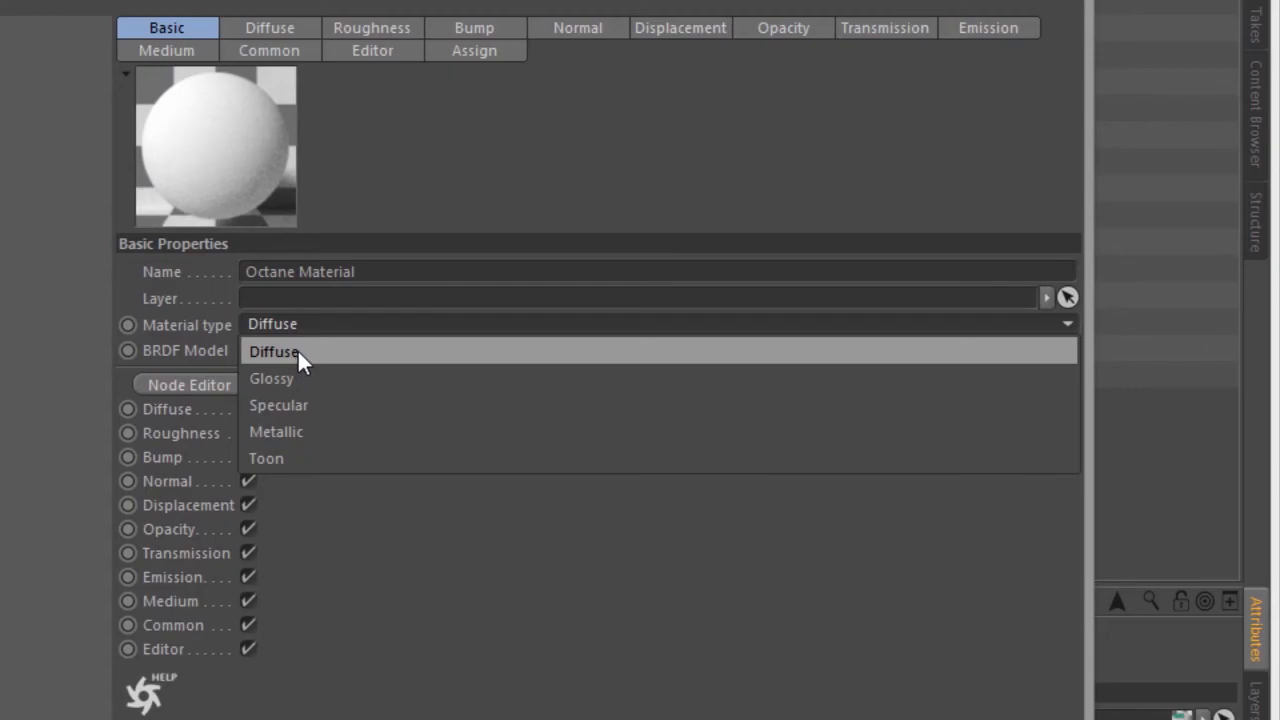
left_click(297, 360)
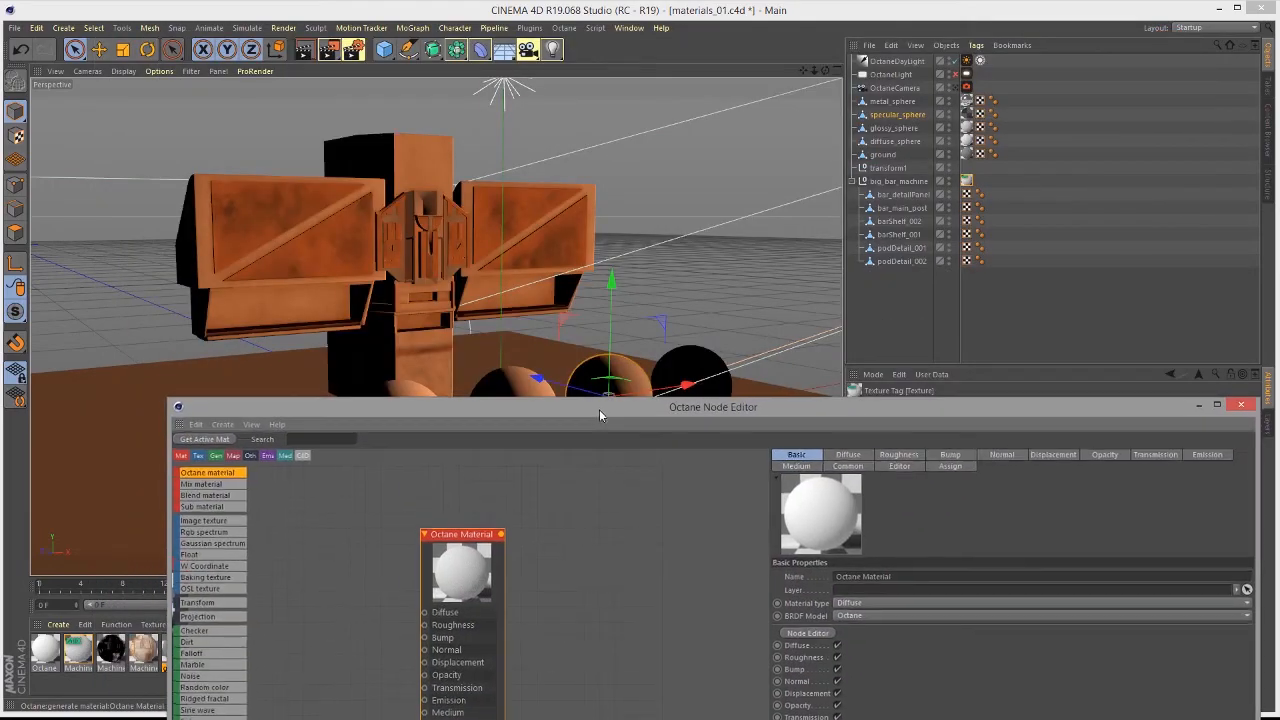
Apply the new Octane material to the big_bar_machine group and resend the scene to the Live Viewer
left_click_drag(599, 409, 558, 406)
left_click(900, 180)
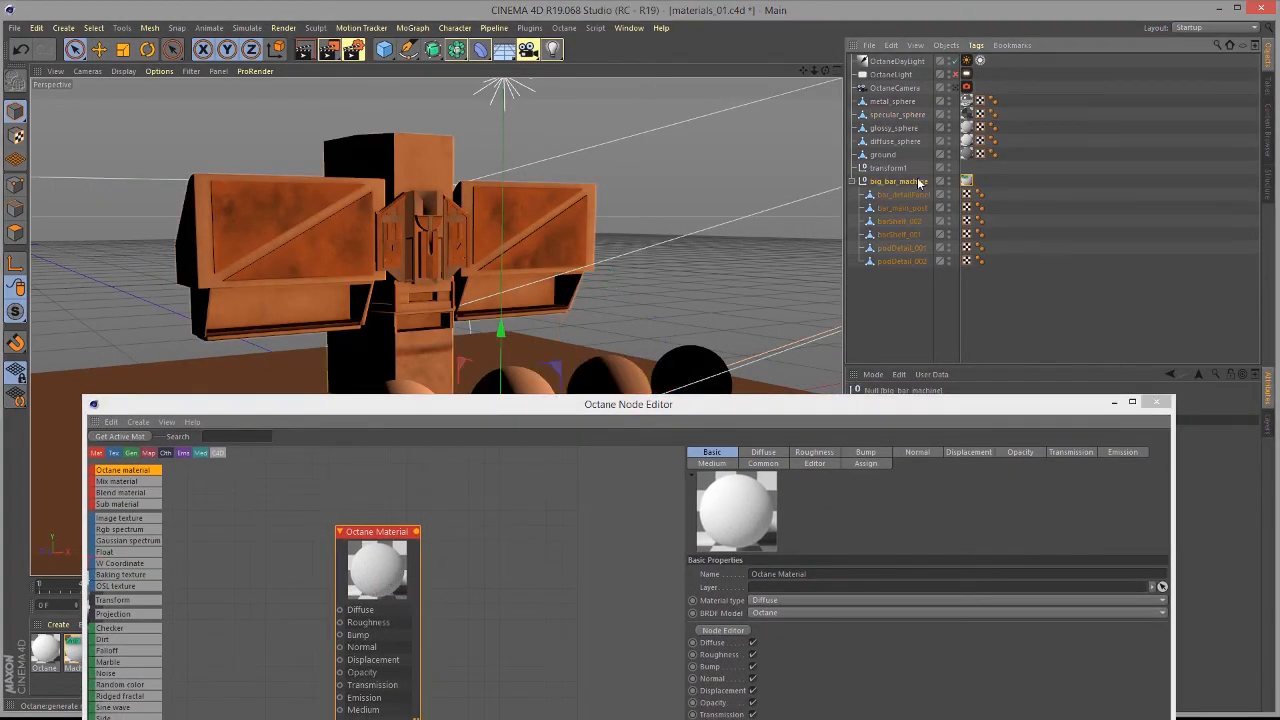
right_click(388, 531)
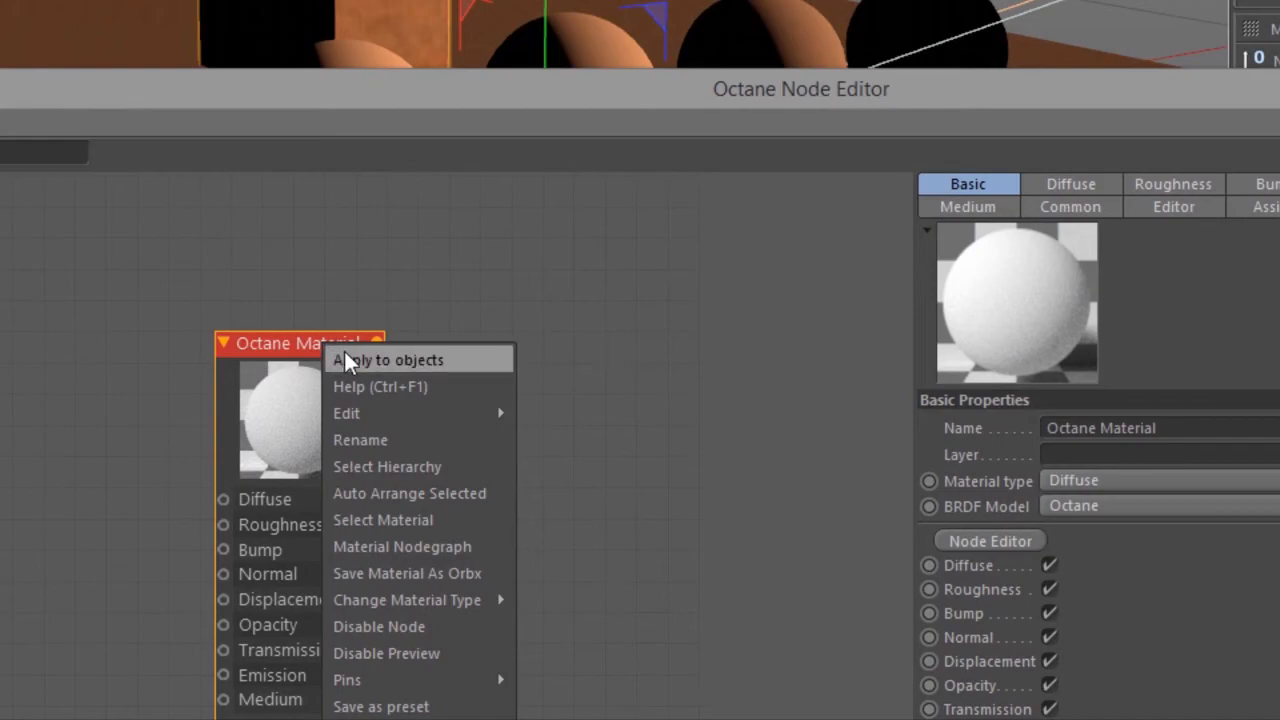
left_click(344, 358)
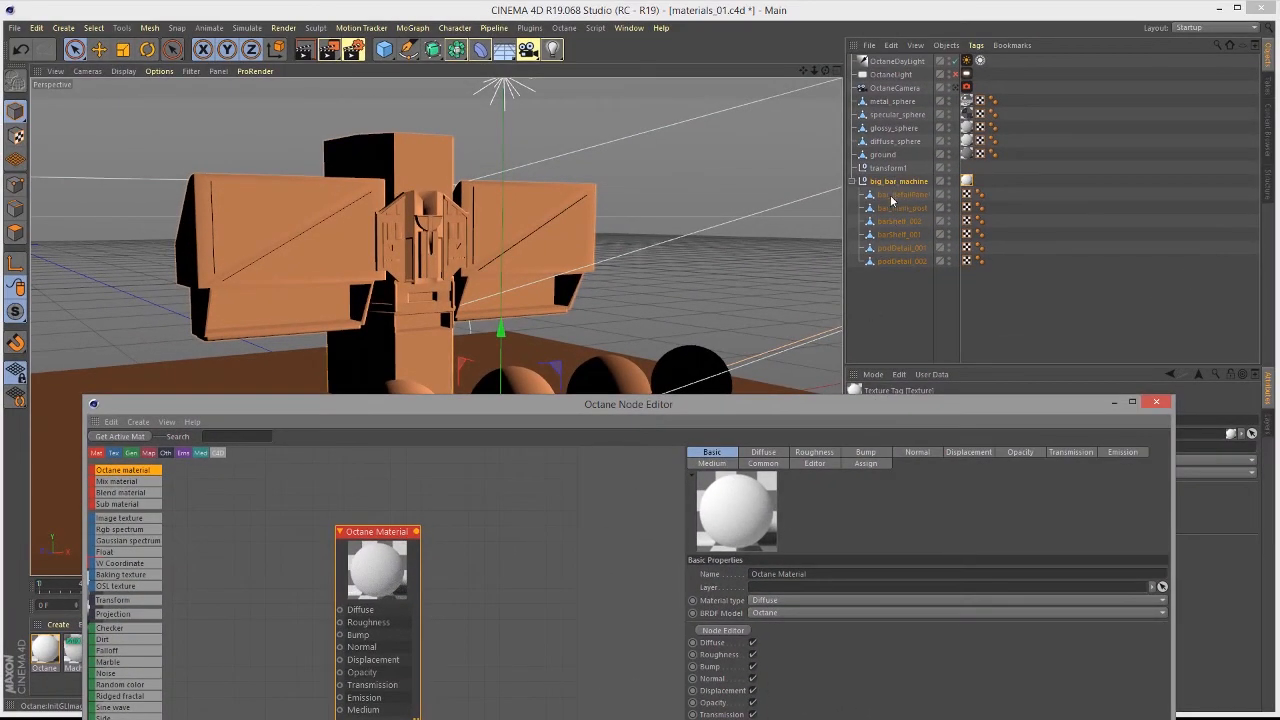
left_click_drag(680, 718, 676, 127)
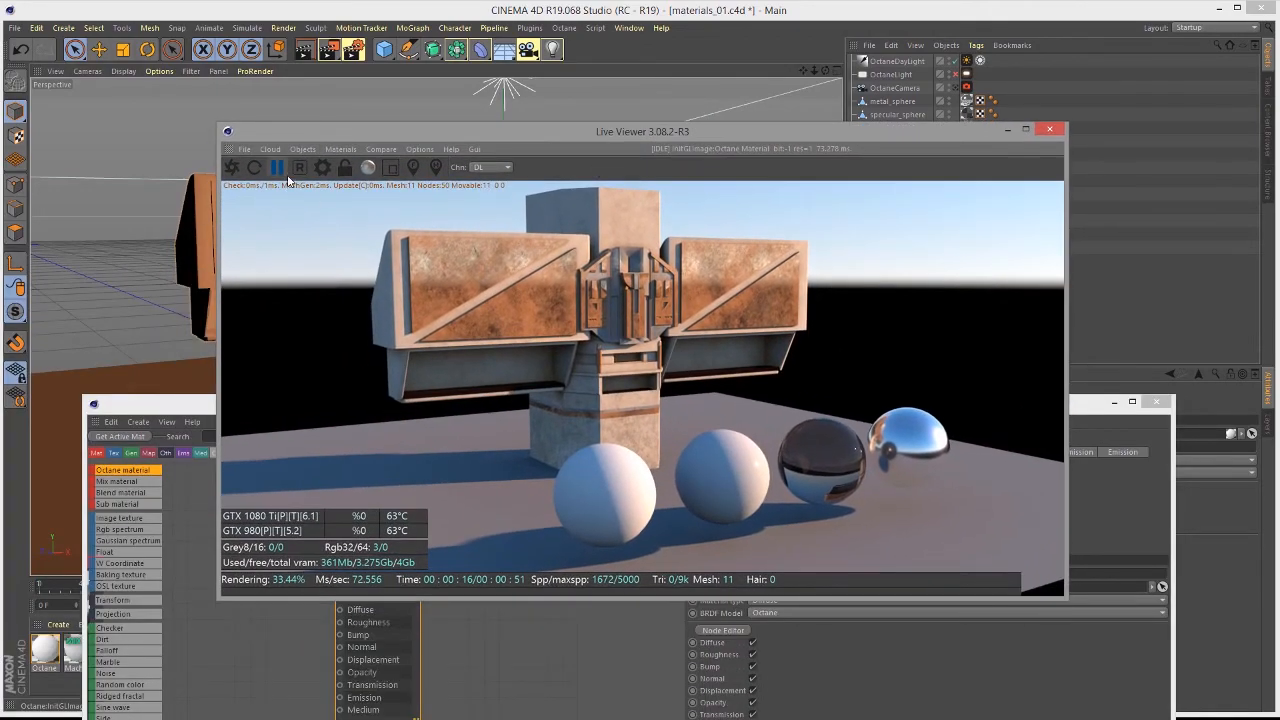
left_click(233, 169)
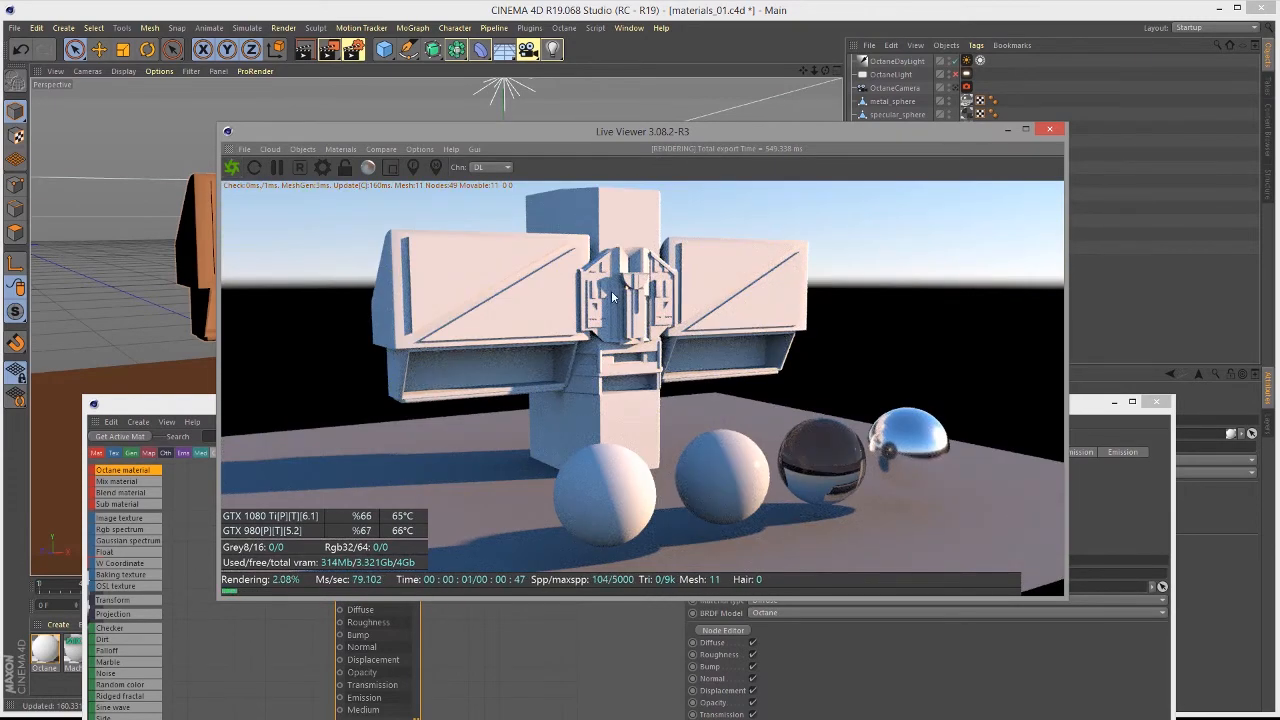
Arrange and resize the Live Viewer and Octane Node Editor windows so they sit side by side
left_click_drag(613, 133, 469, 80)
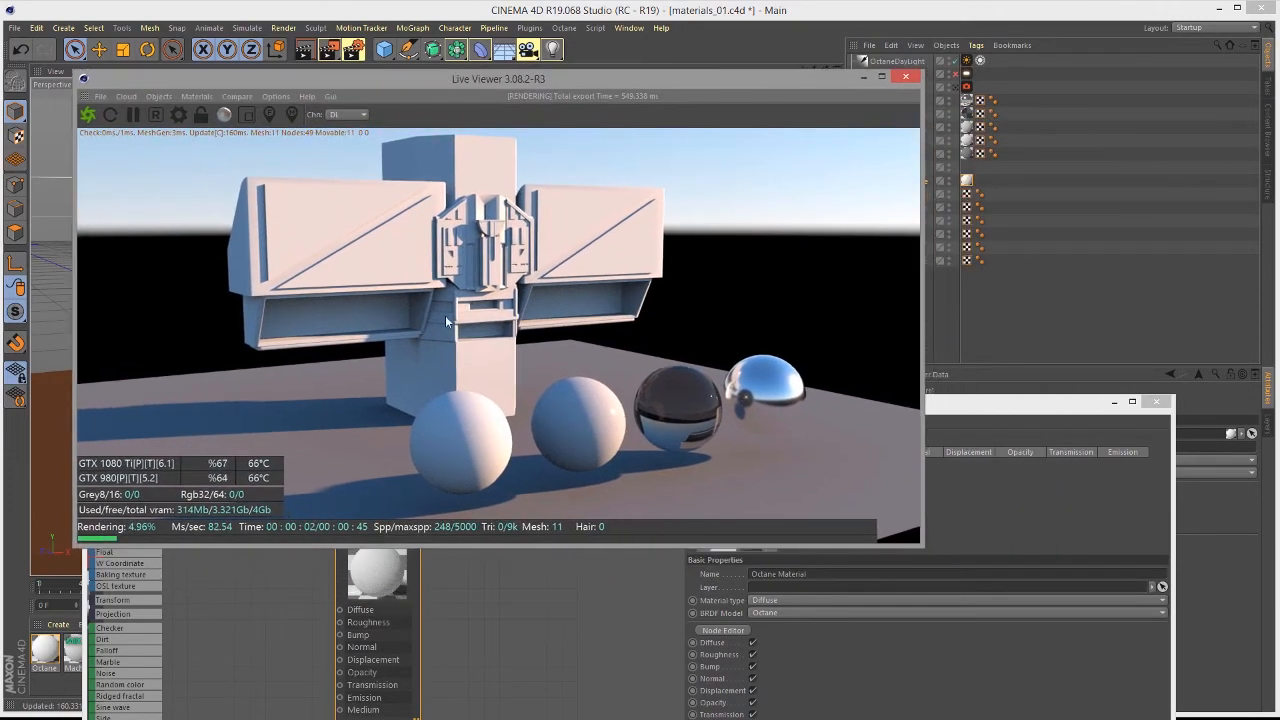
left_click_drag(729, 88, 662, 24)
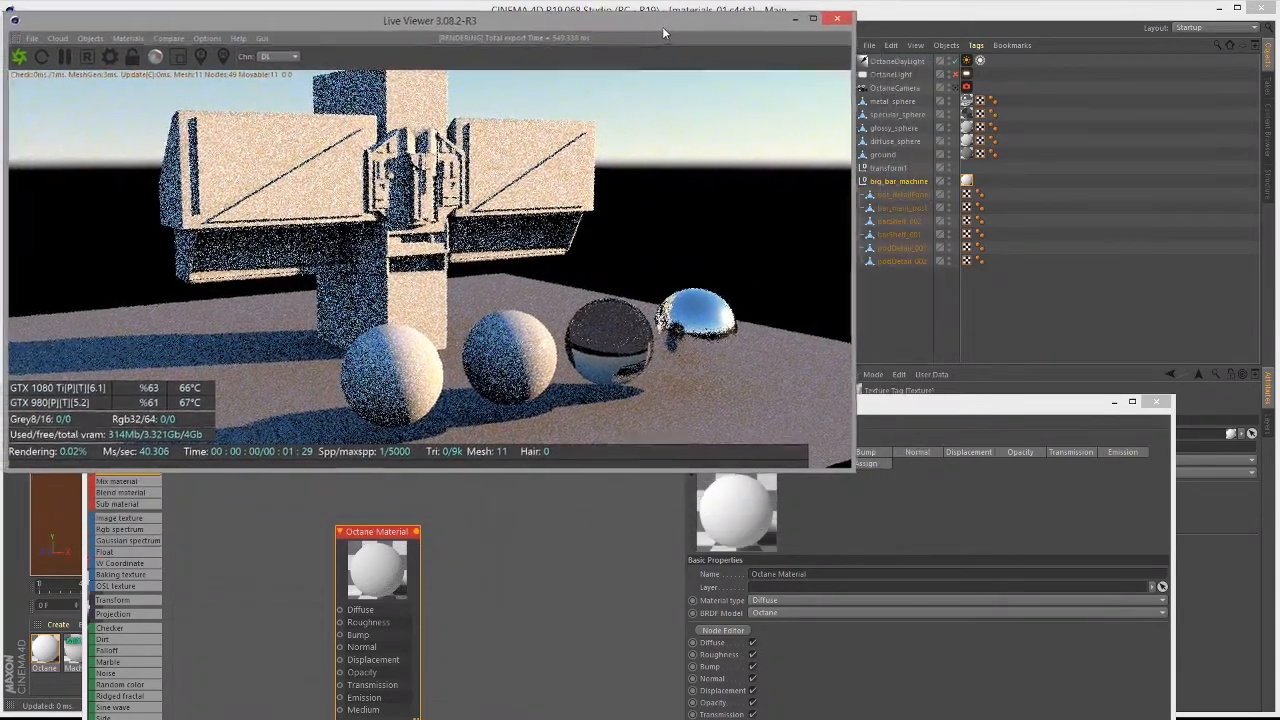
left_click_drag(853, 458, 732, 579)
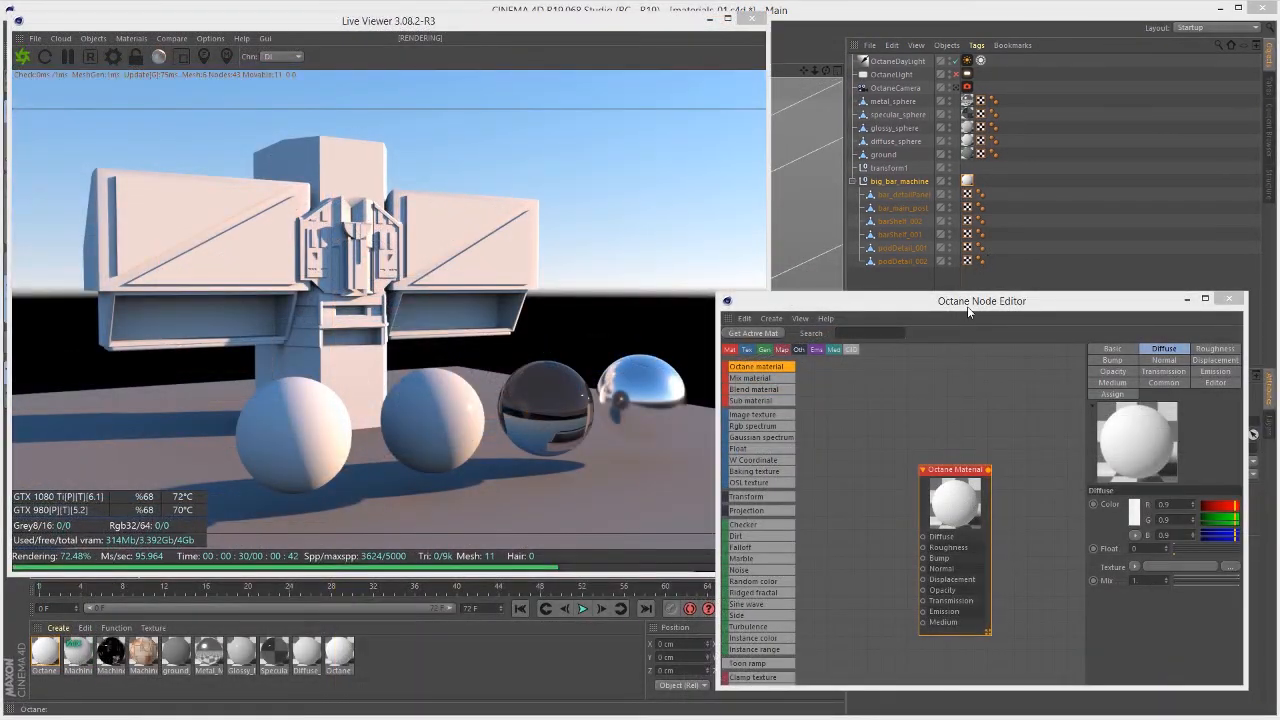
left_click_drag(968, 311, 947, 28)
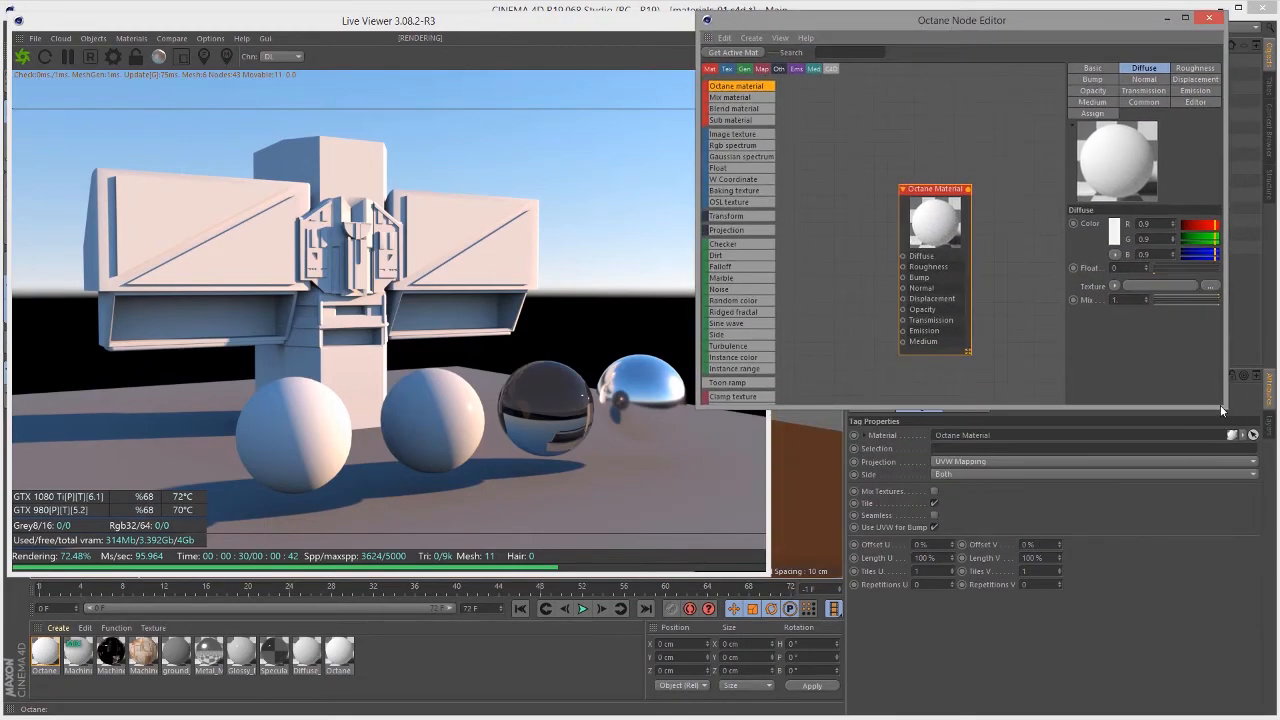
left_click_drag(1221, 410, 1252, 578)
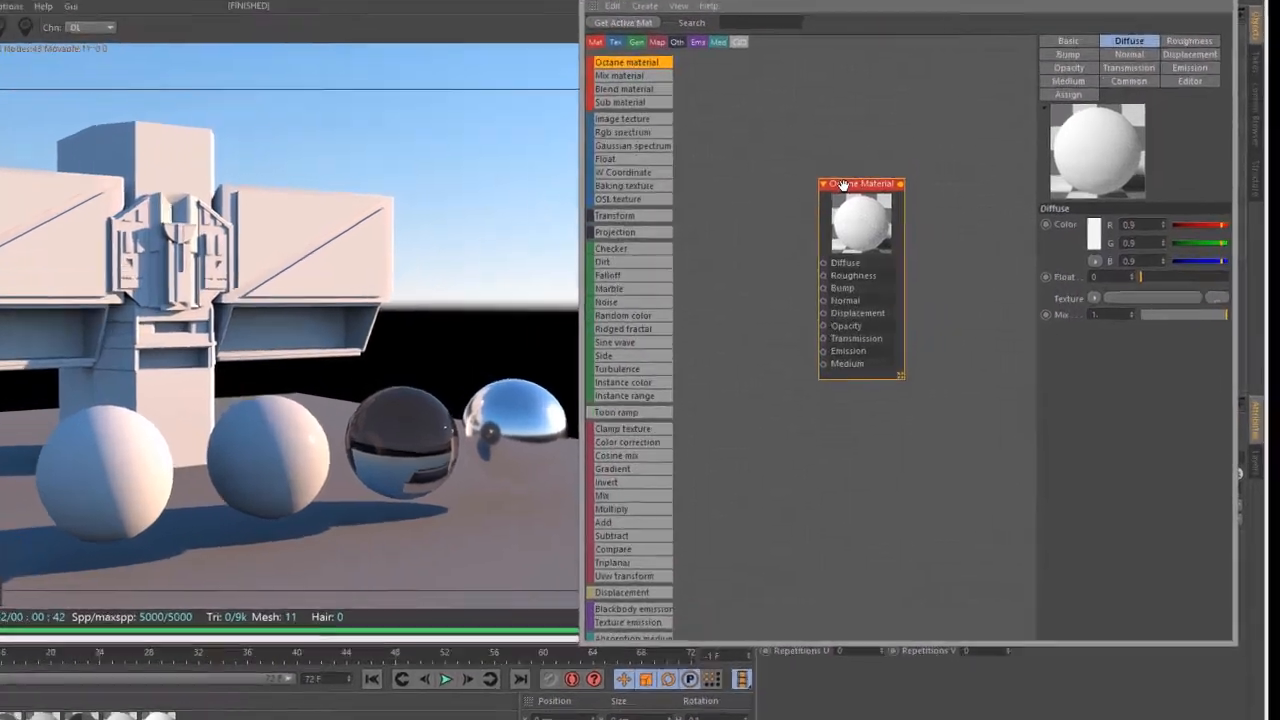
Rename the Octane material node to machineDiffuse
right_click(856, 186)
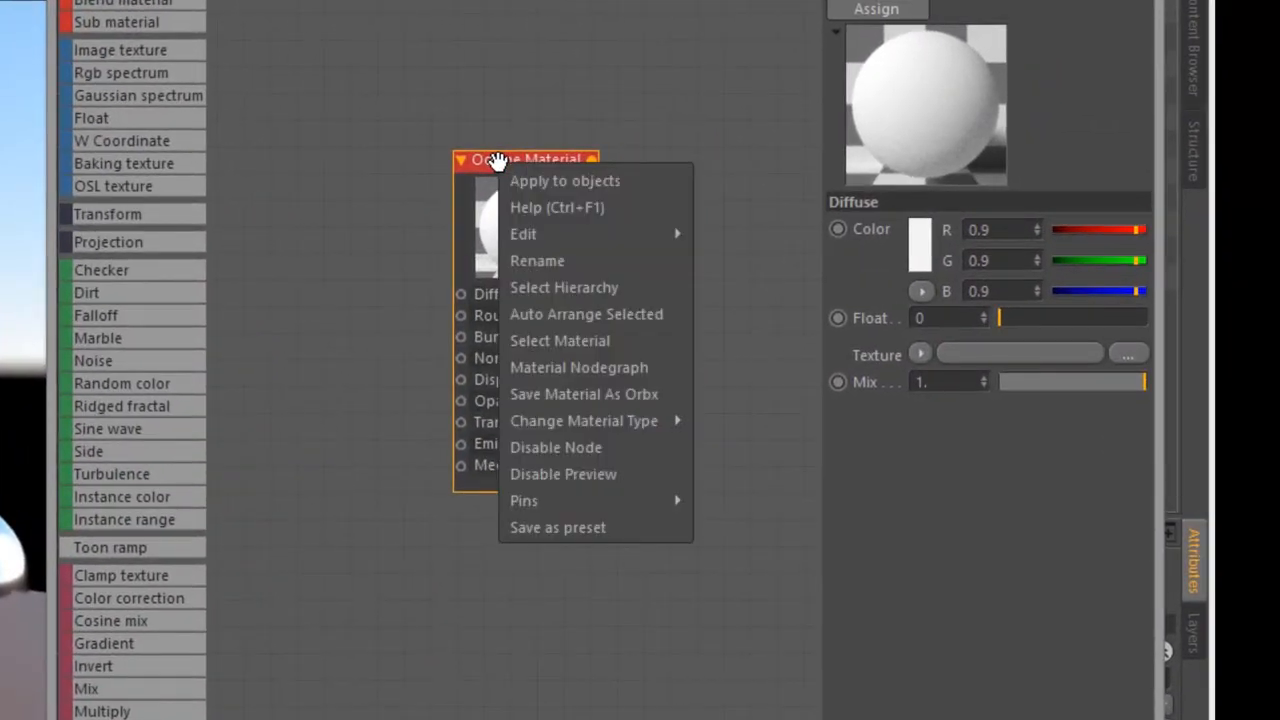
left_click(522, 258)
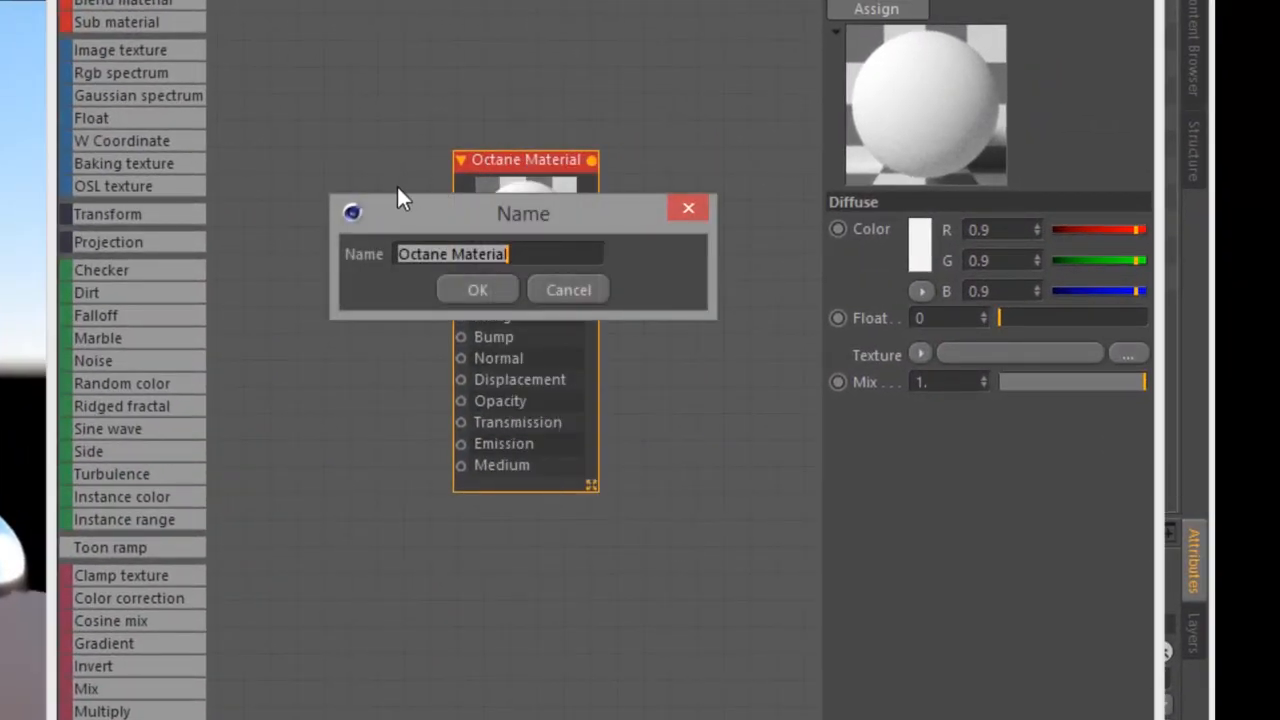
type("machineDiffuse")
key("Return")
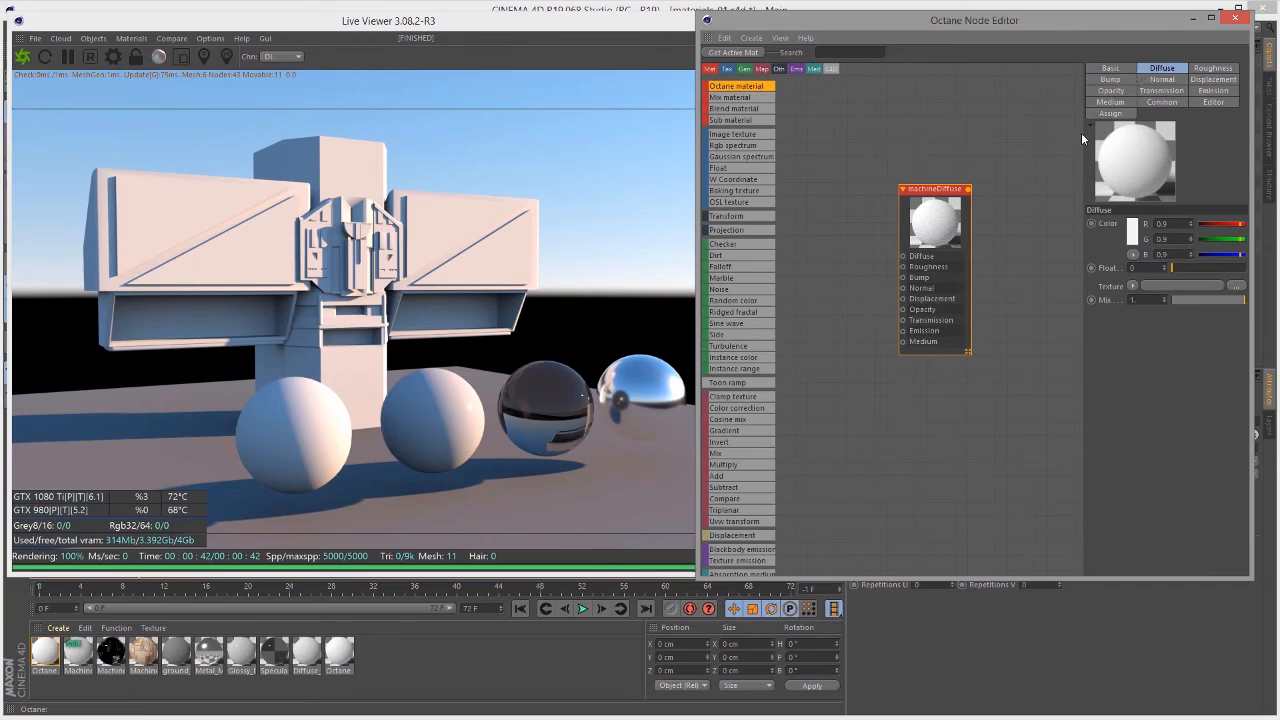
Widen the settings area, set machineDiffuse's material type to Diffuse, and display its Diffuse channel settings
left_click_drag(1082, 133, 1007, 134)
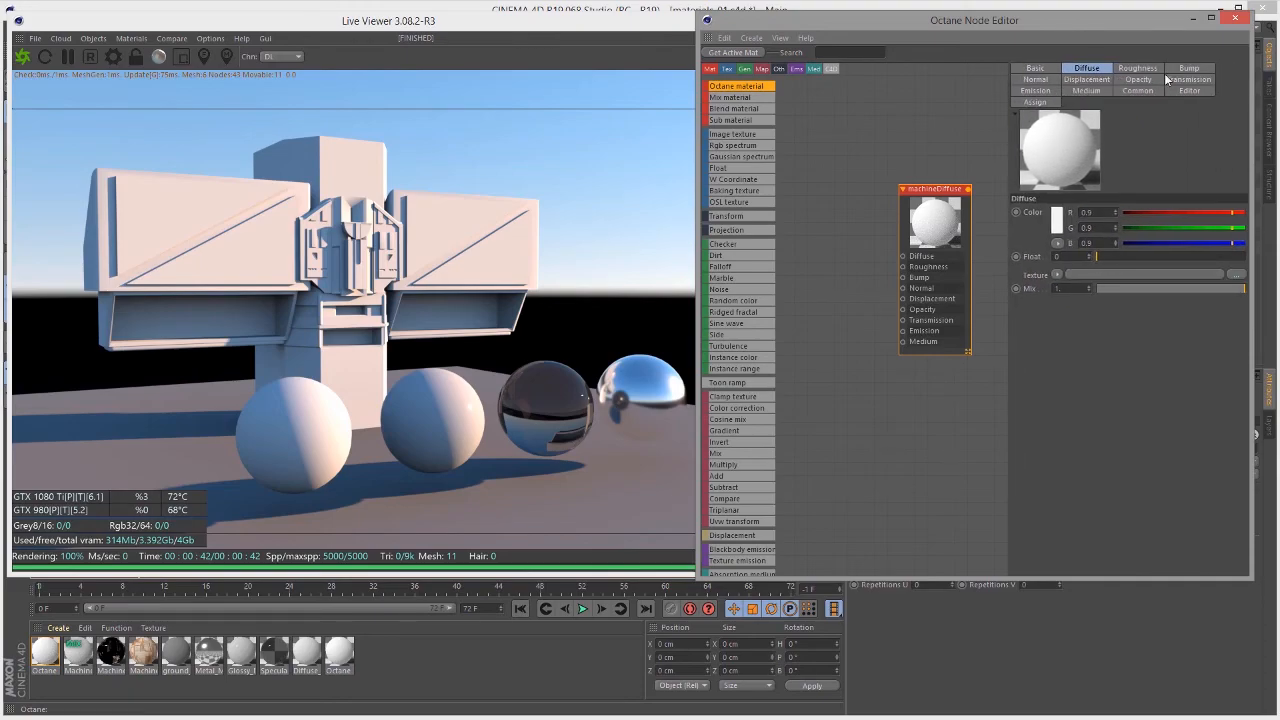
left_click(1037, 68)
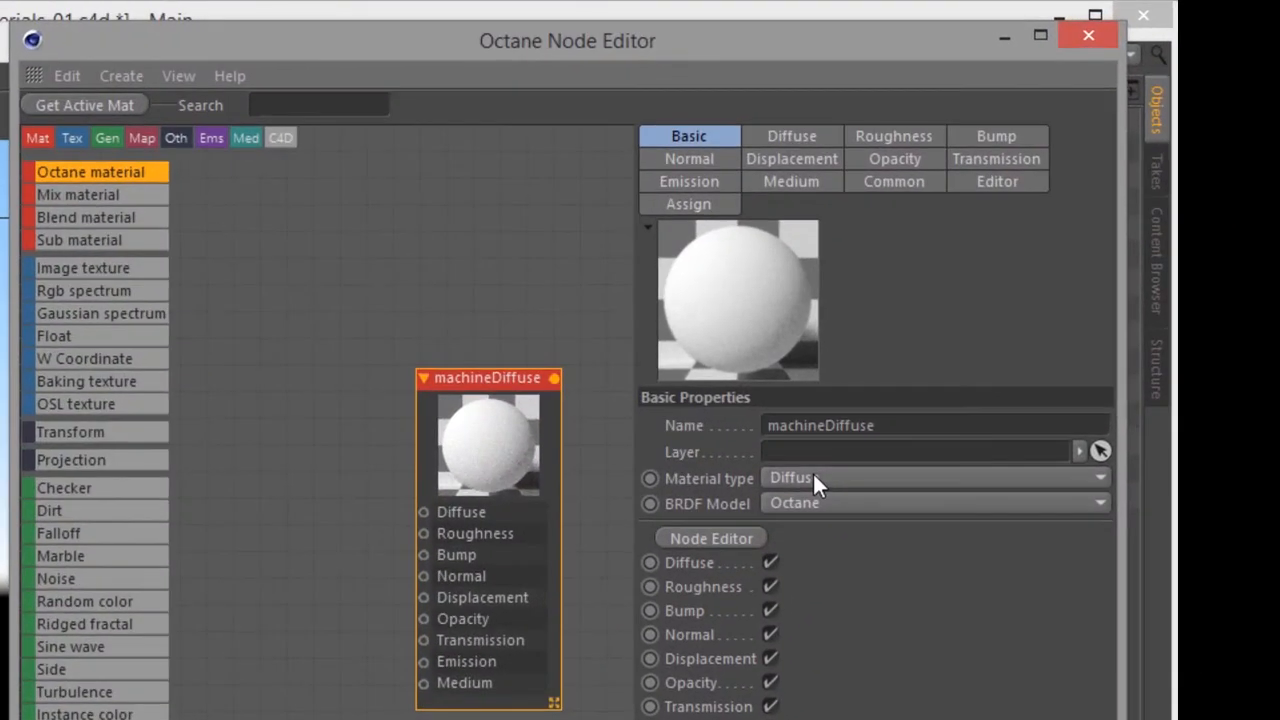
left_click(814, 477)
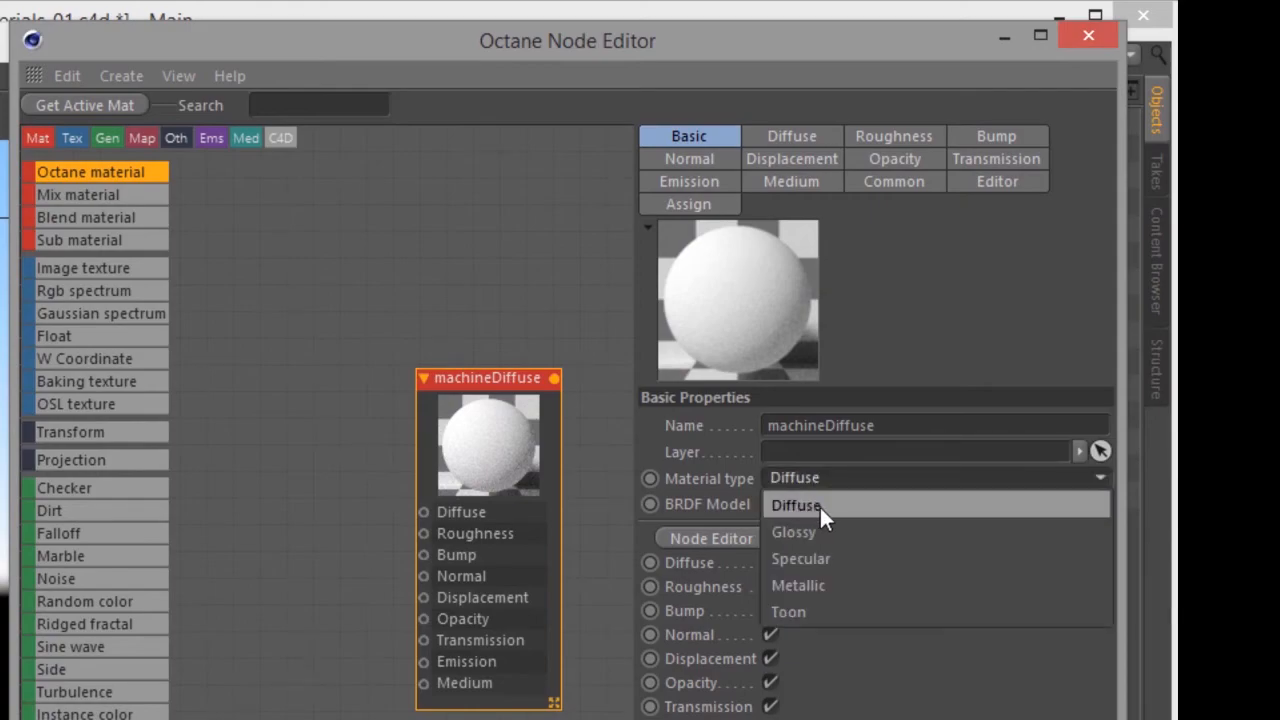
left_click(818, 505)
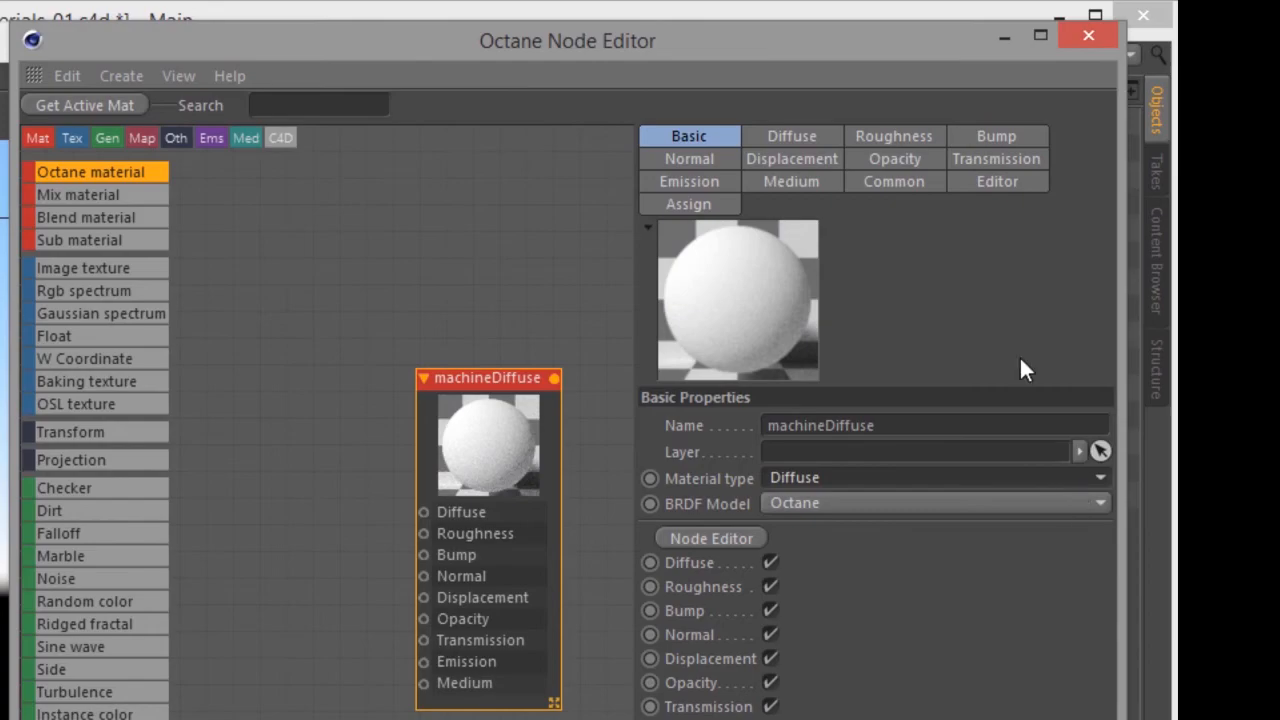
left_click(797, 138)
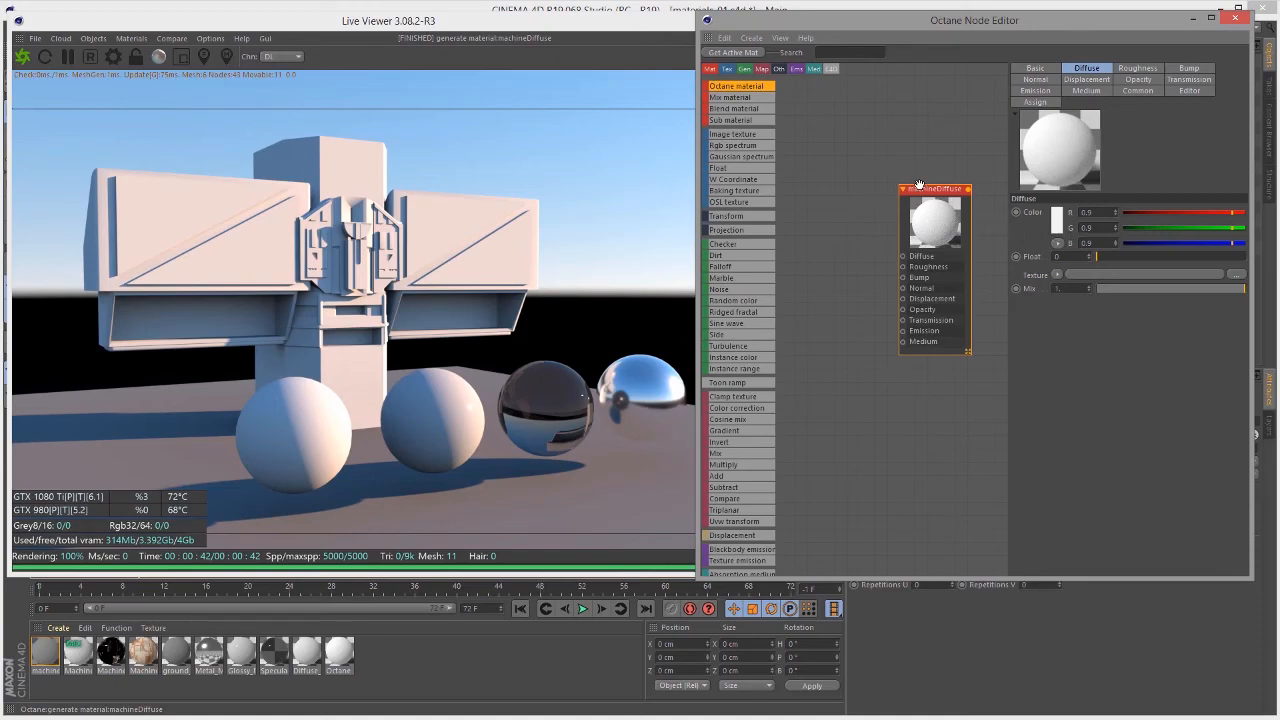
left_click_drag(935, 190, 866, 142)
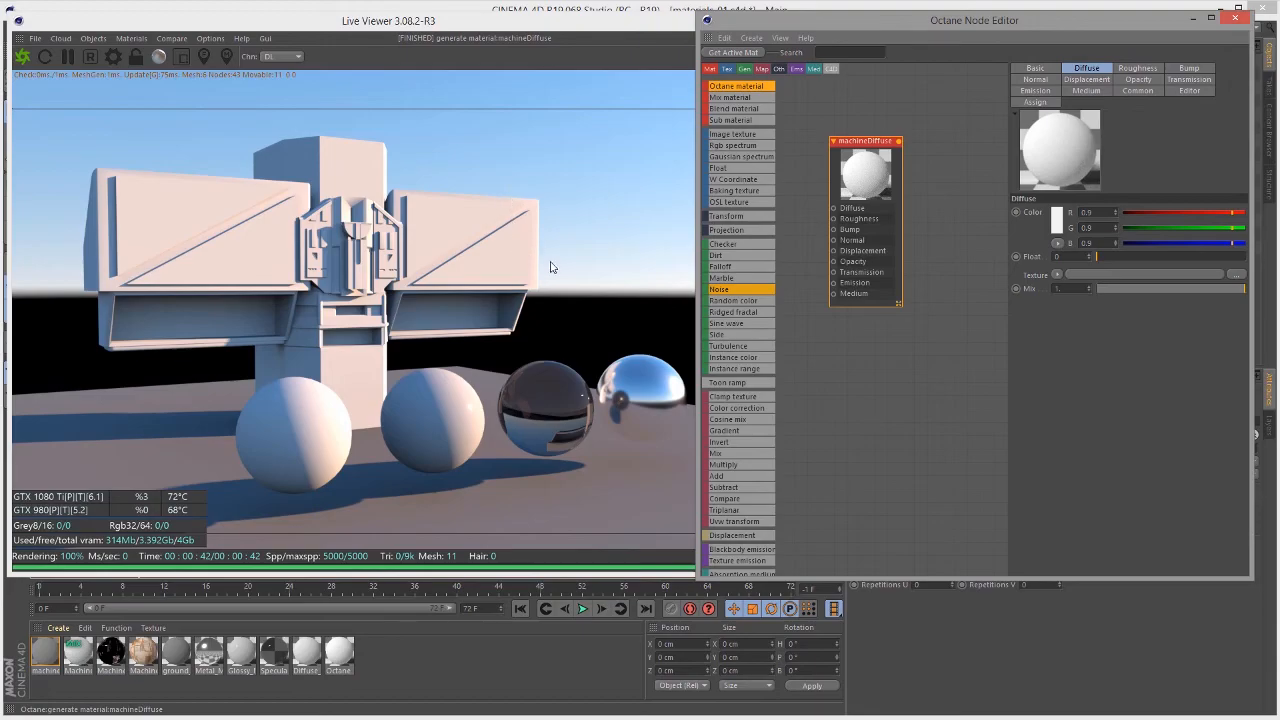
Try a purple diffuse color on machineDiffuse and return it to near-white
left_click_drag(1220, 212, 1150, 228)
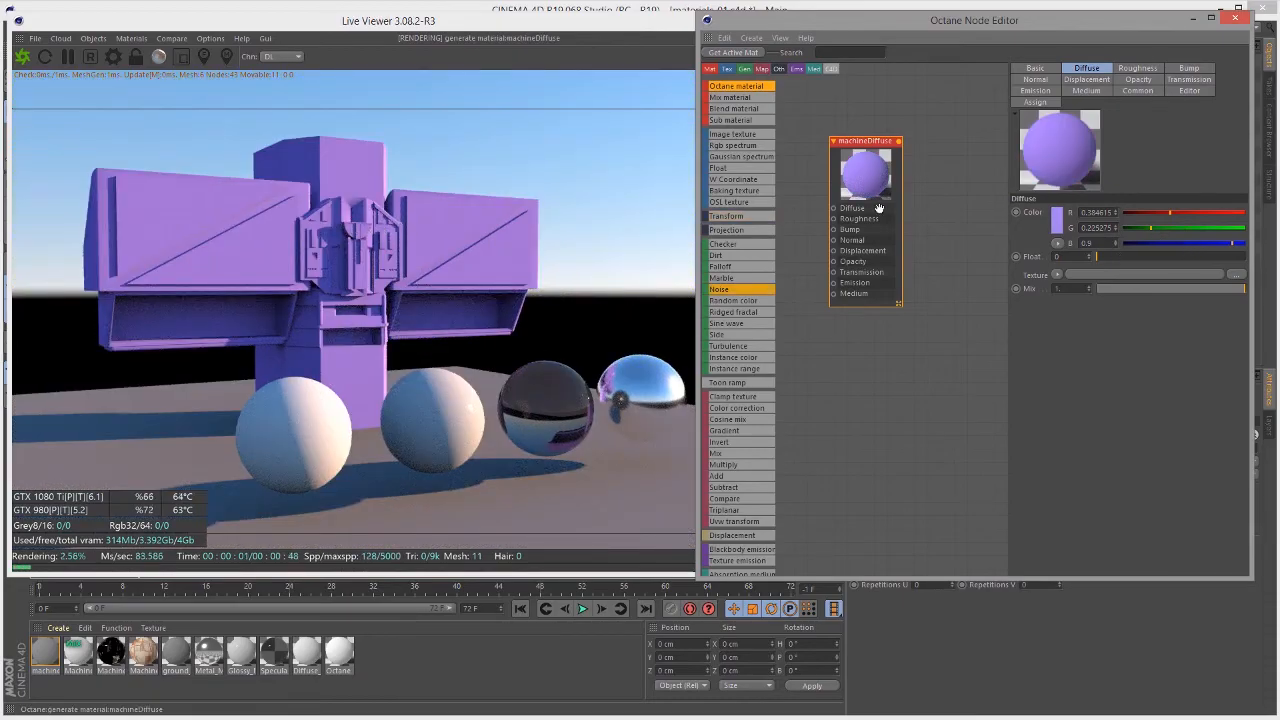
left_click_drag(1197, 212, 1226, 225)
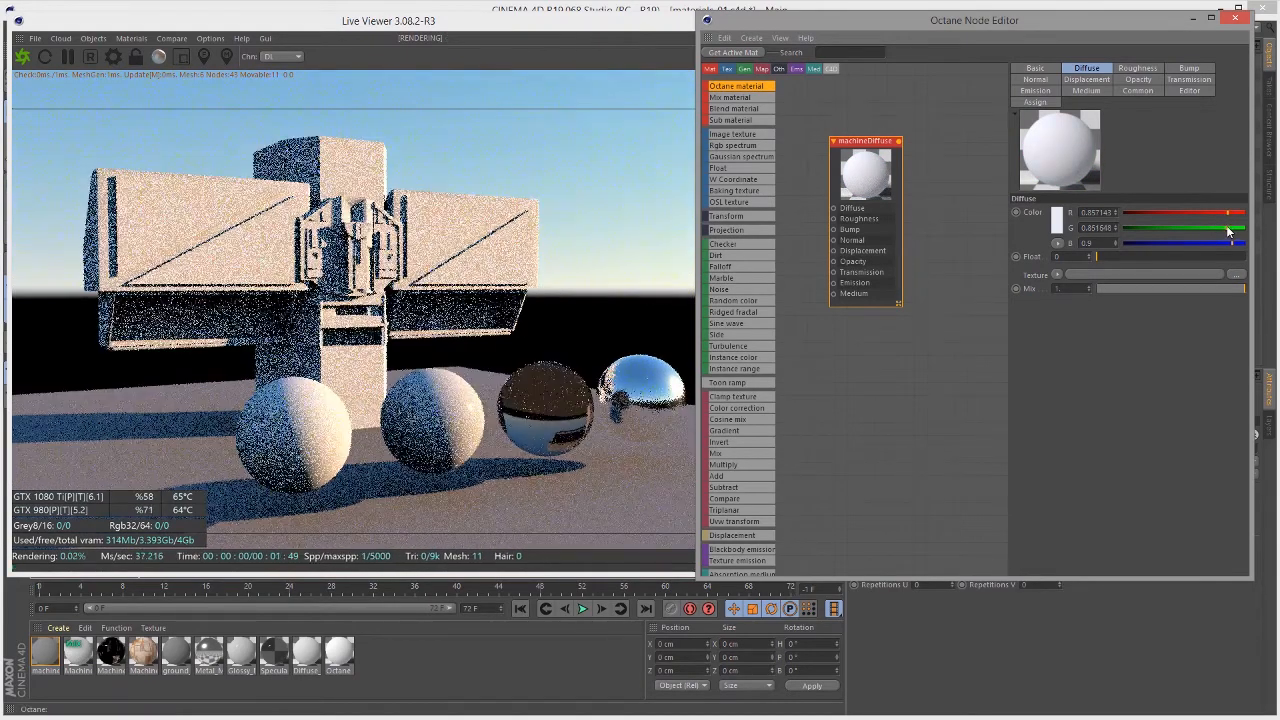
left_click(1100, 273)
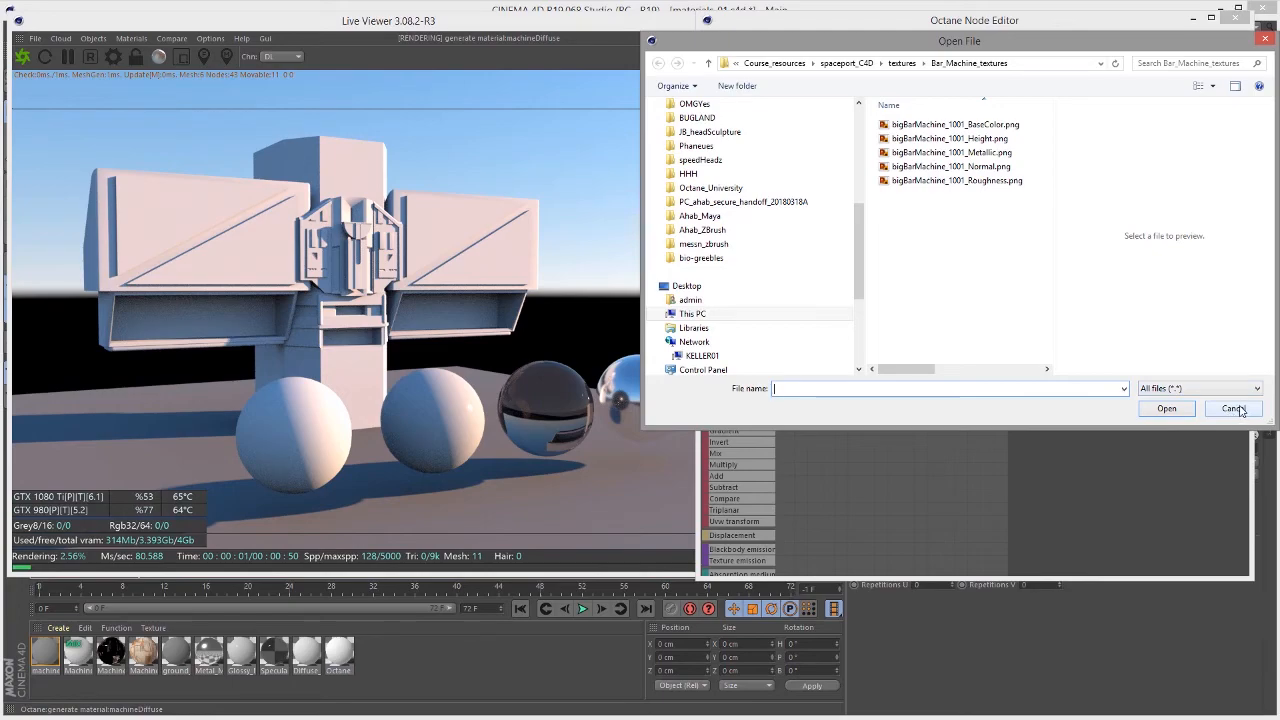
left_click(1234, 408)
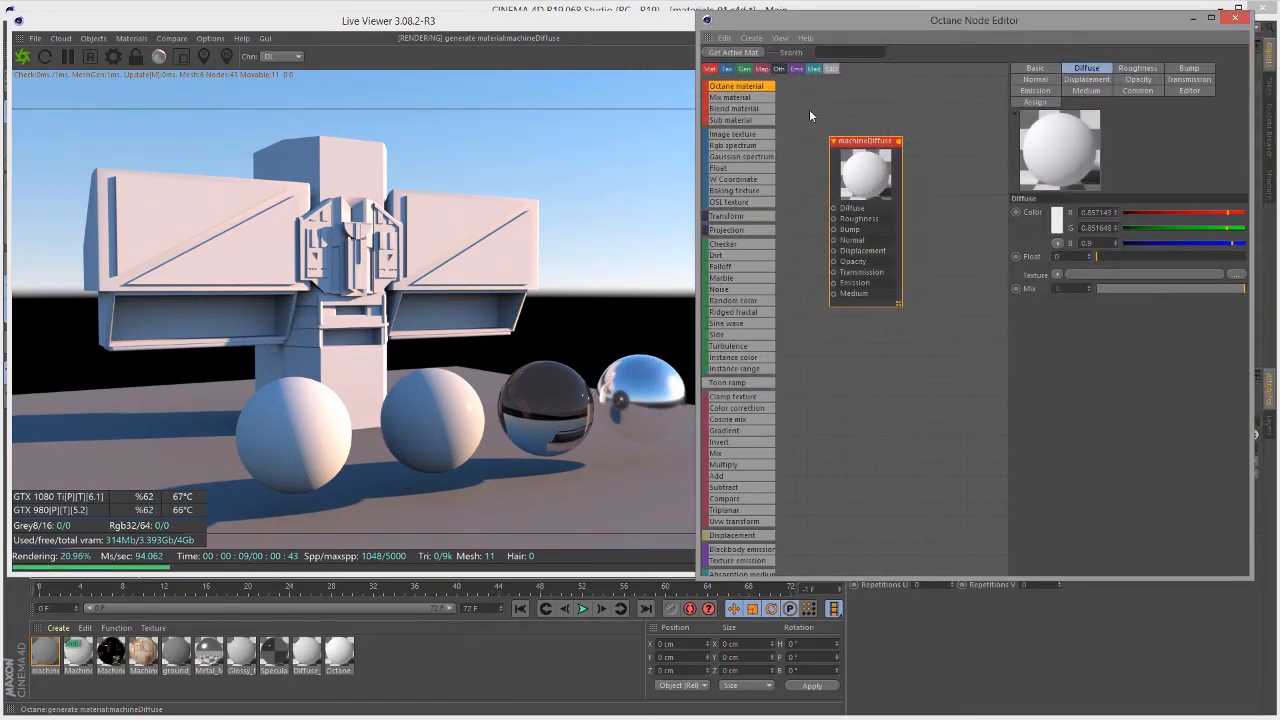
Add an Image texture node beside machineDiffuse and connect its output to the Diffuse input
middle_click_drag(810, 116, 867, 129)
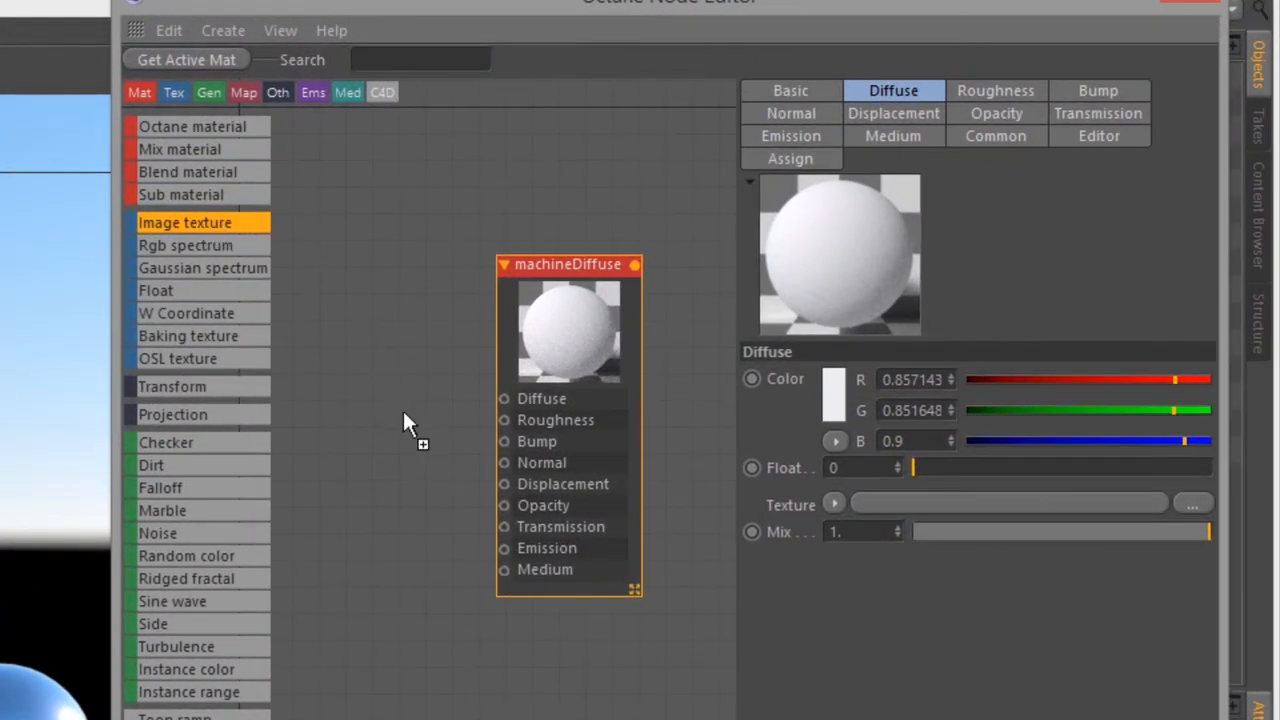
left_click_drag(402, 420, 362, 298)
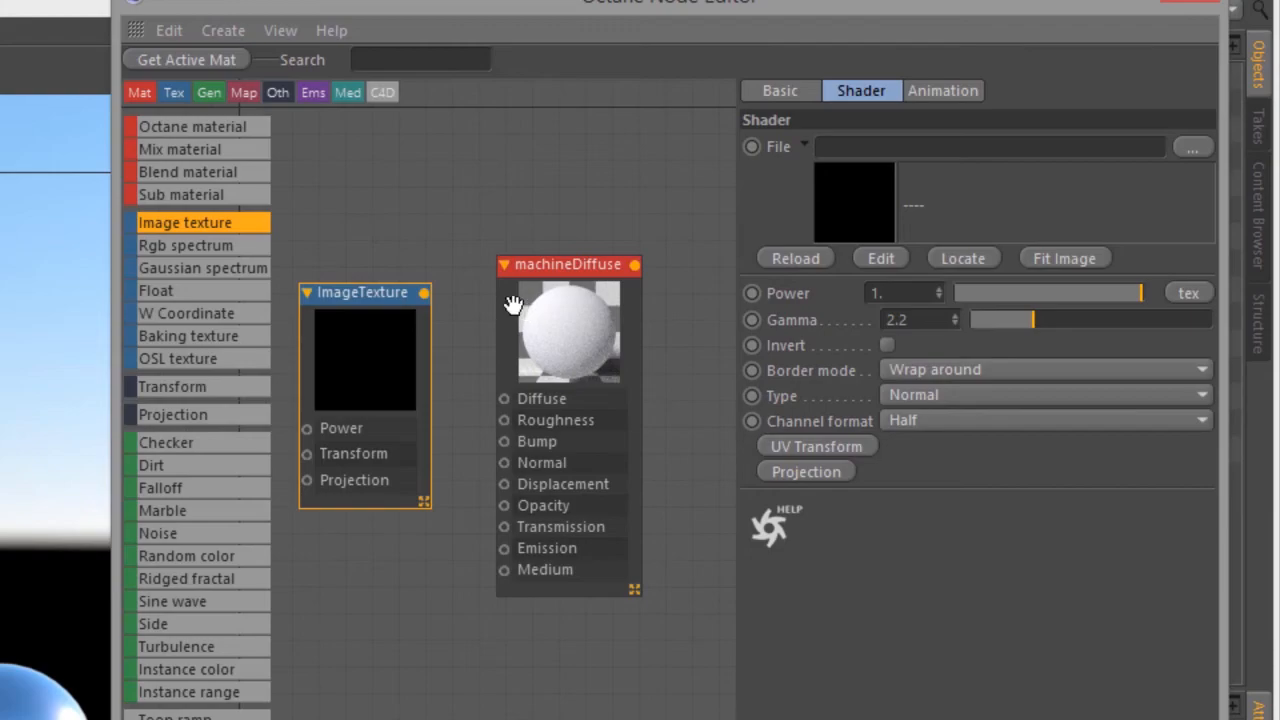
left_click_drag(370, 290, 368, 250)
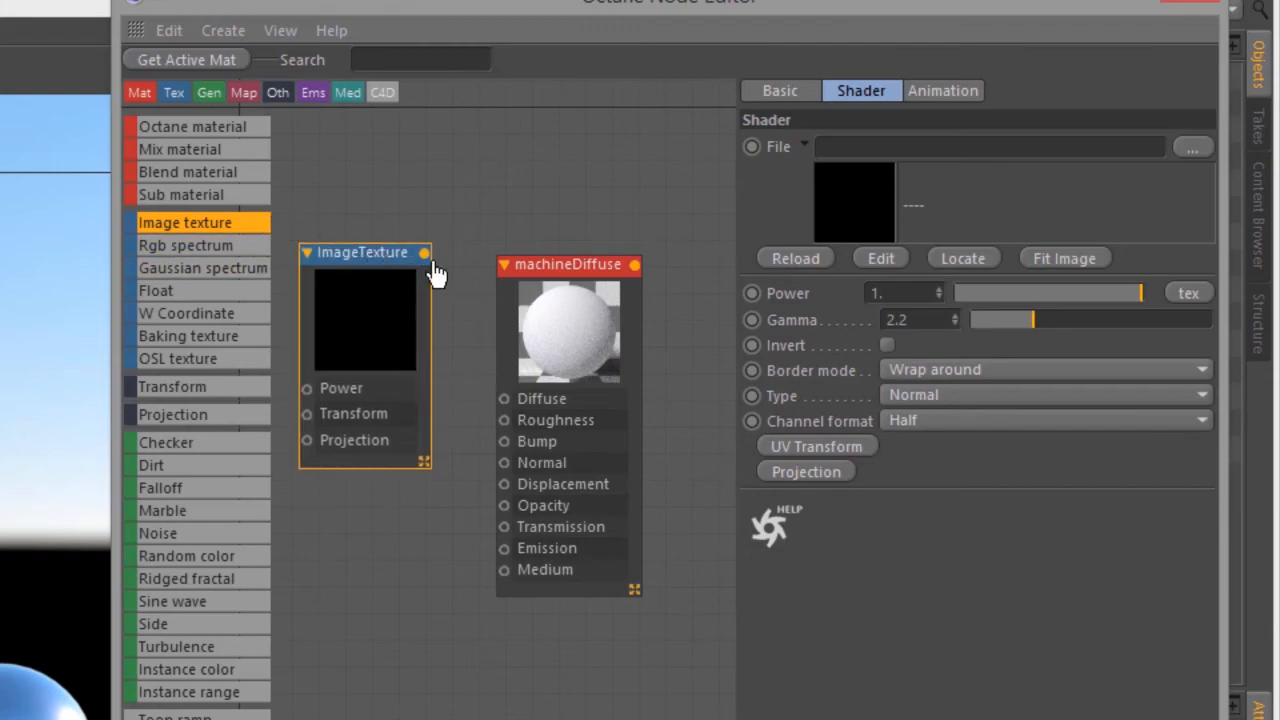
left_click_drag(427, 256, 503, 398)
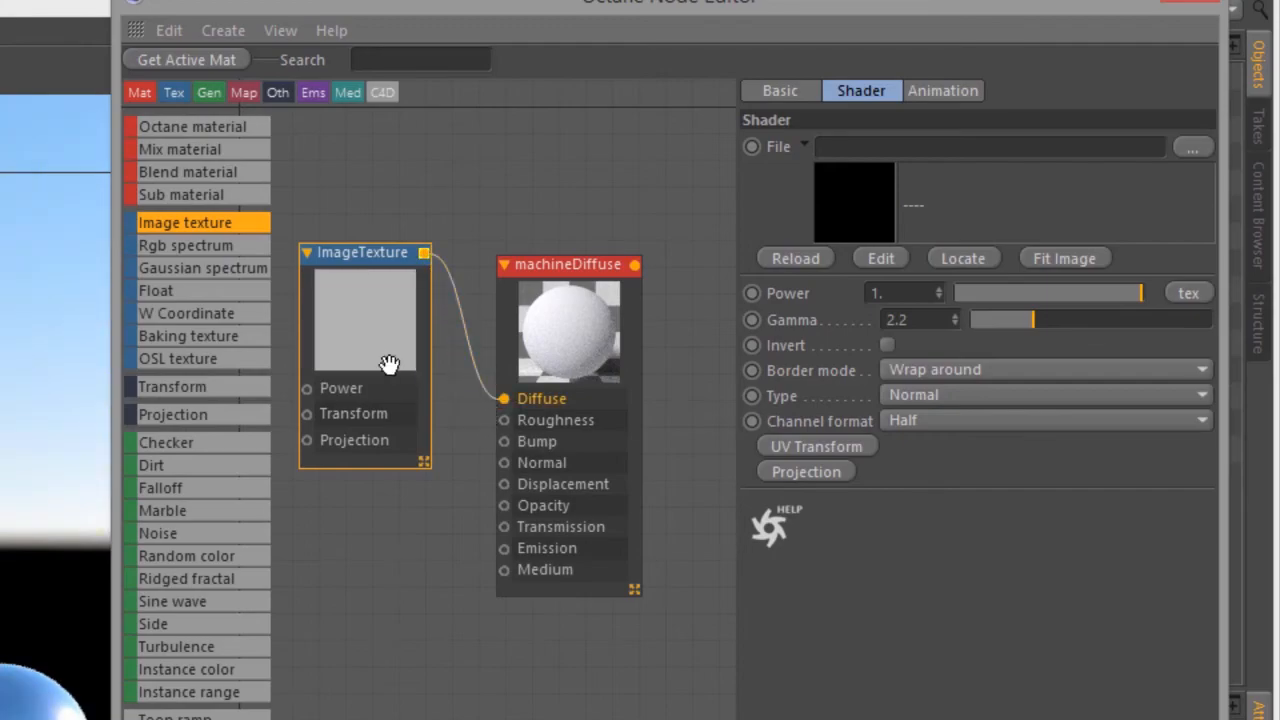
left_click_drag(363, 253, 389, 299)
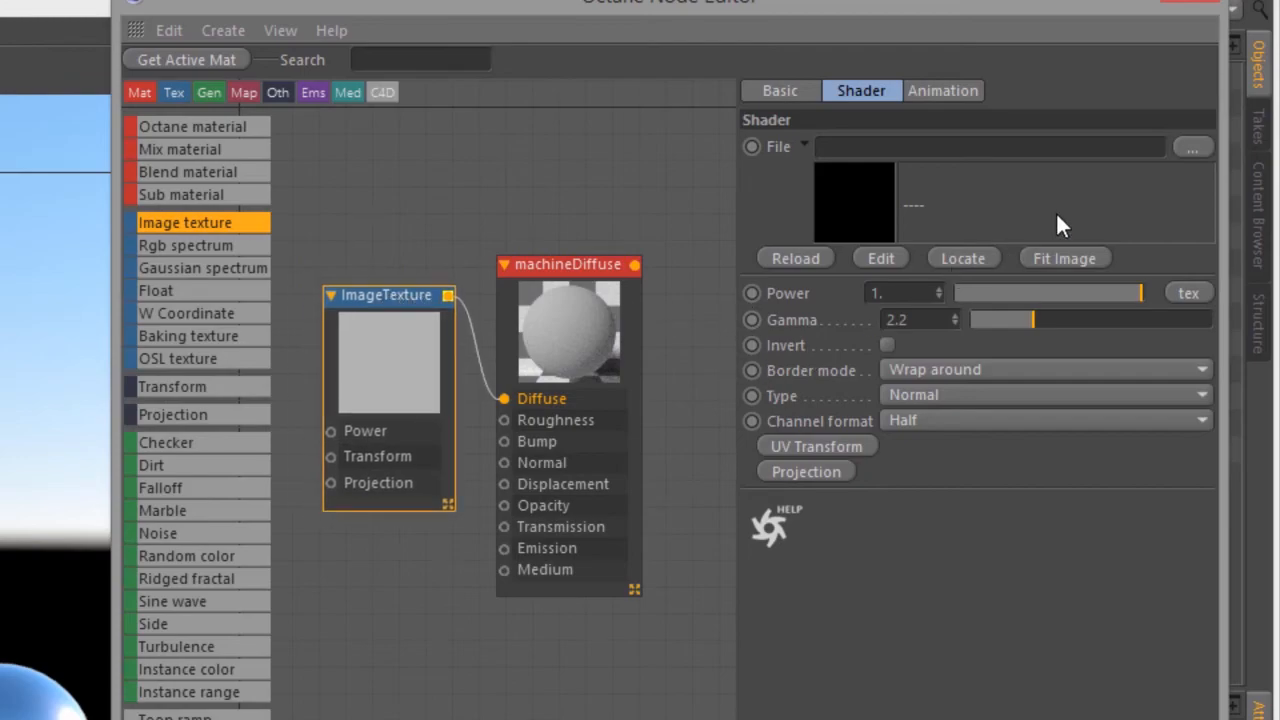
Load bigBarMachine_1001_BaseColor.png from Bar_Machine_textures into the ImageTexture node without copying it to the project location
left_click(1197, 148)
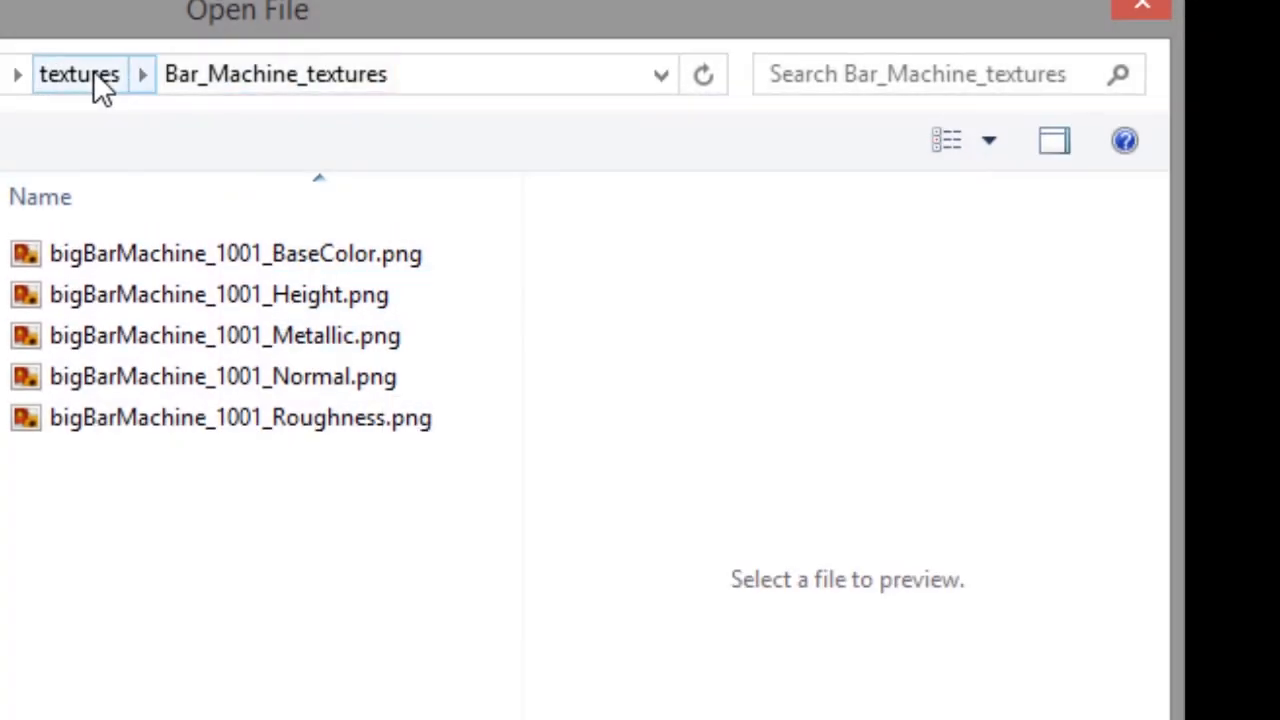
left_click(93, 73)
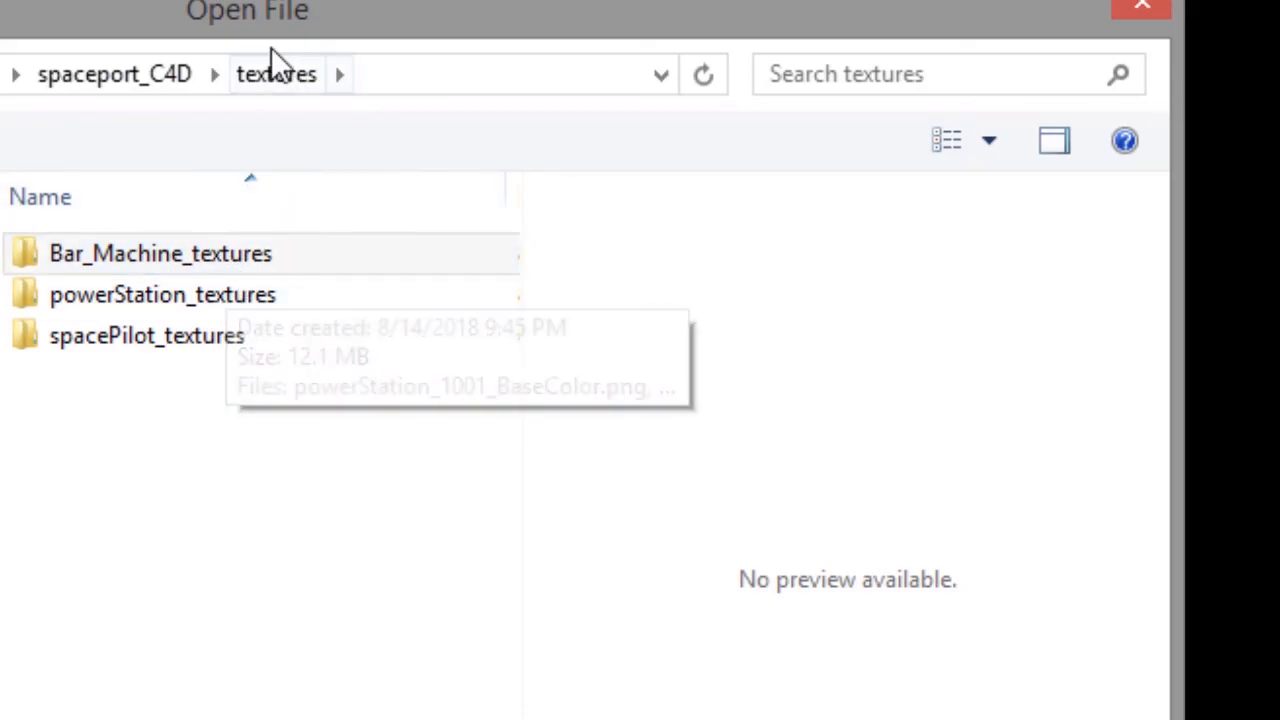
left_click(190, 262)
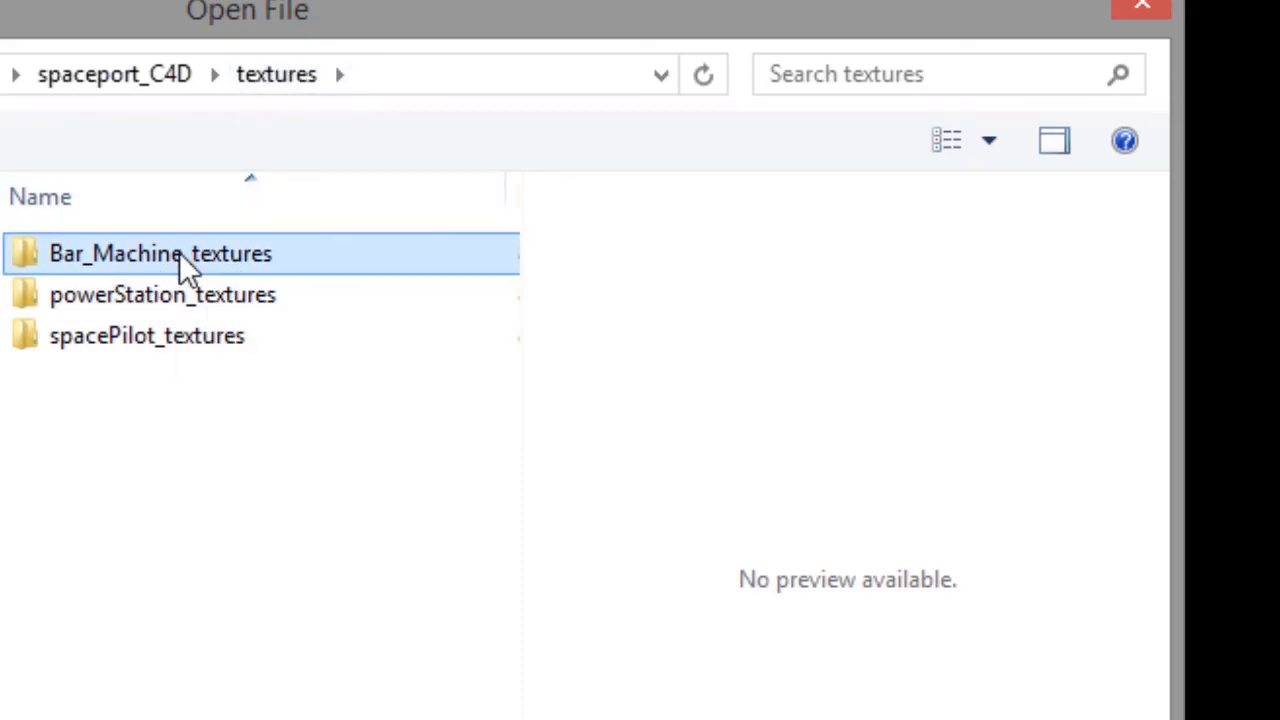
double_click(179, 252)
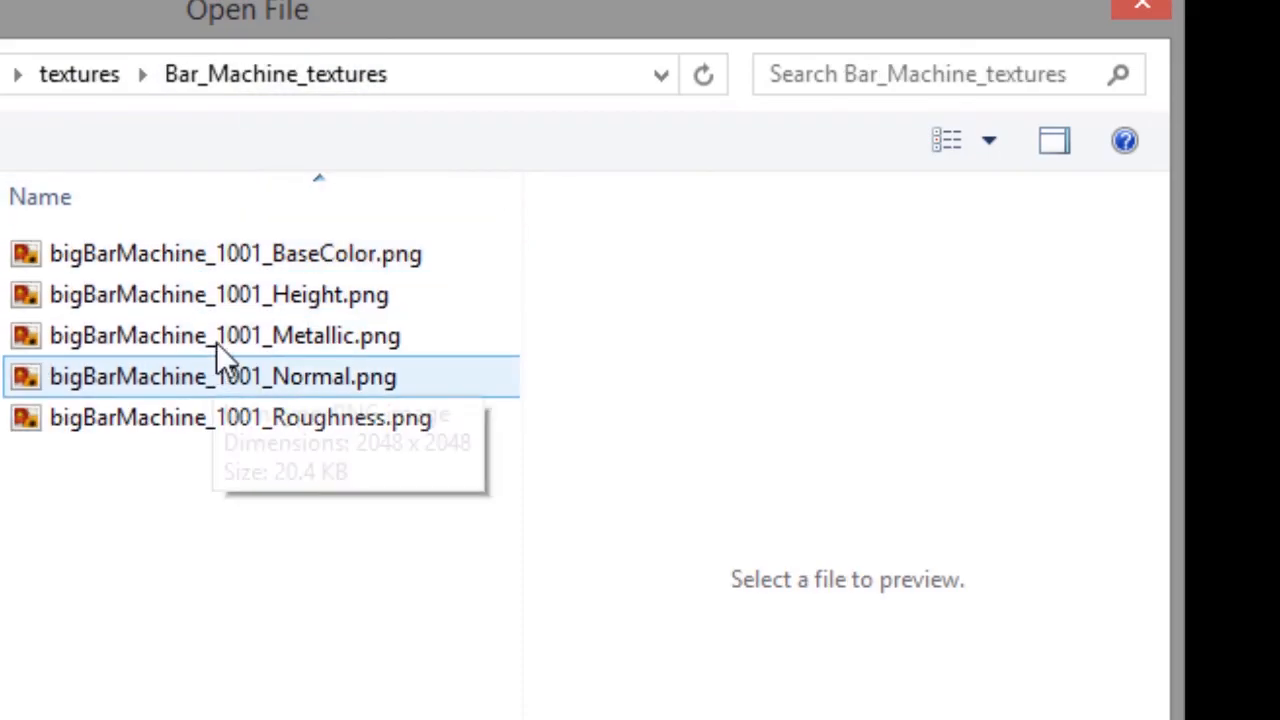
left_click(222, 252)
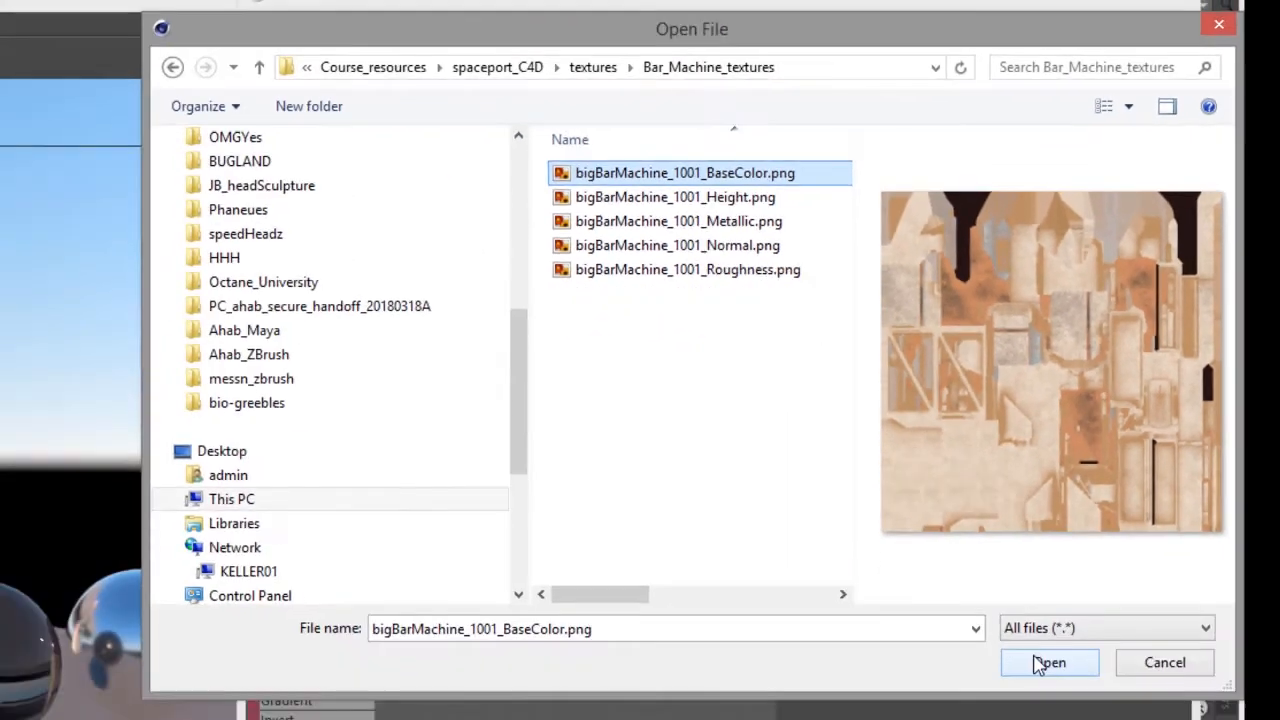
left_click(1049, 663)
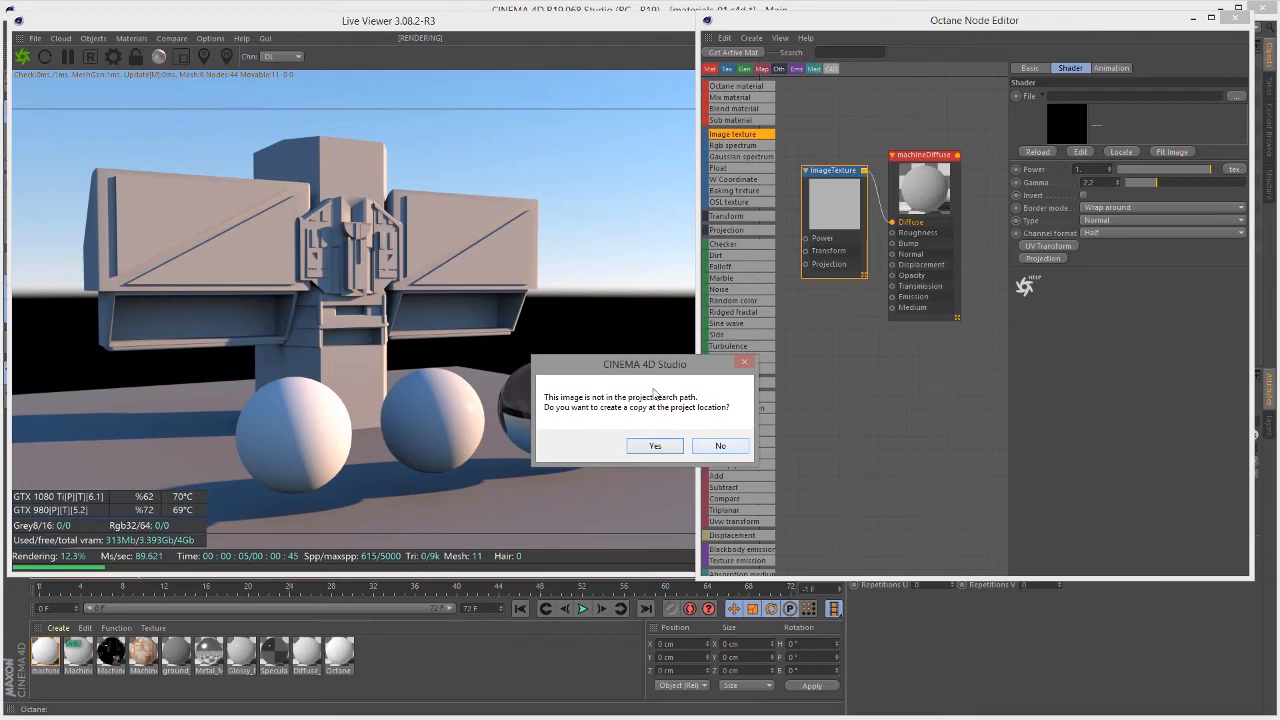
left_click(725, 449)
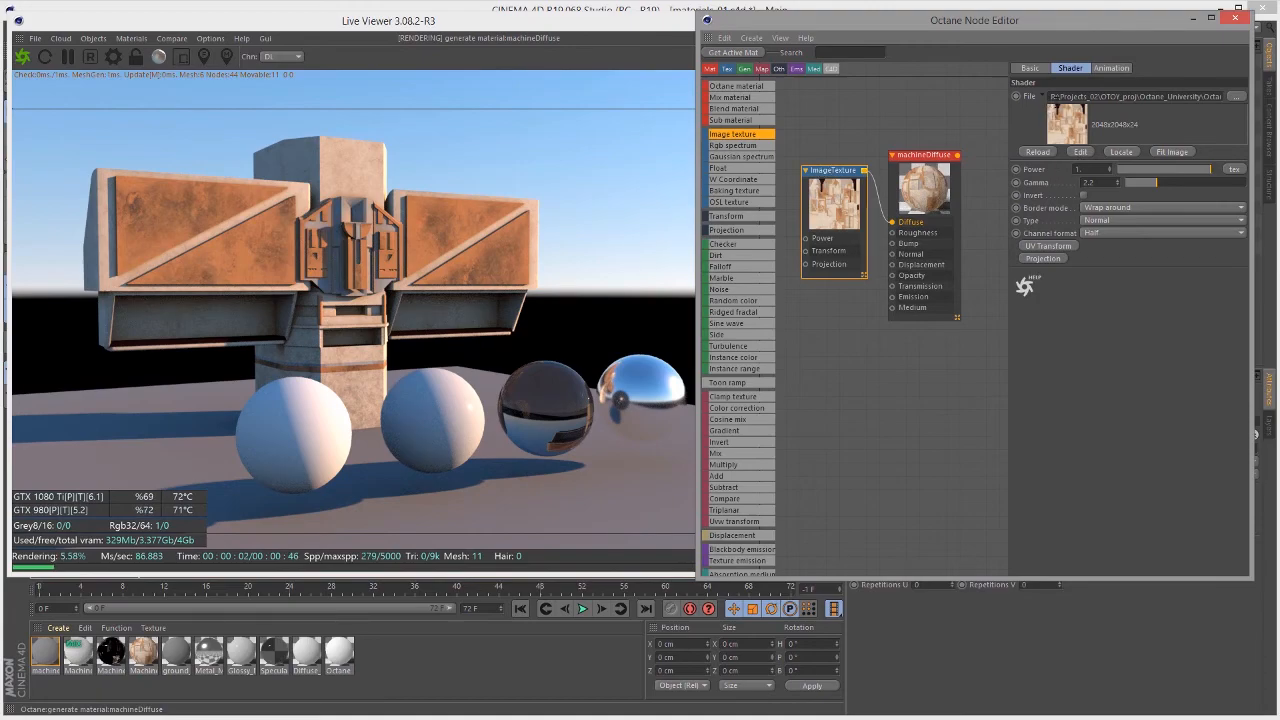
left_click_drag(1052, 97, 1211, 126)
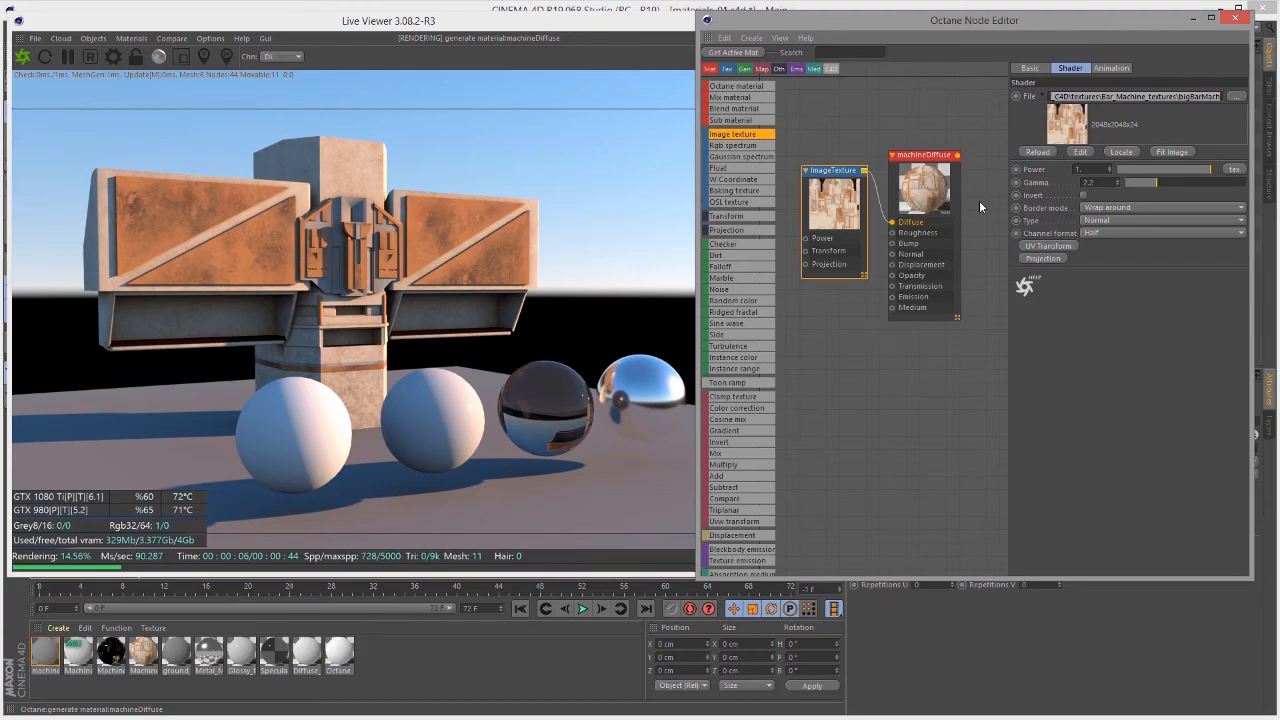
Rearrange the node graph so the base color ImageTexture sits above and to the left of the machineDiffuse node
left_click_drag(843, 187, 830, 188)
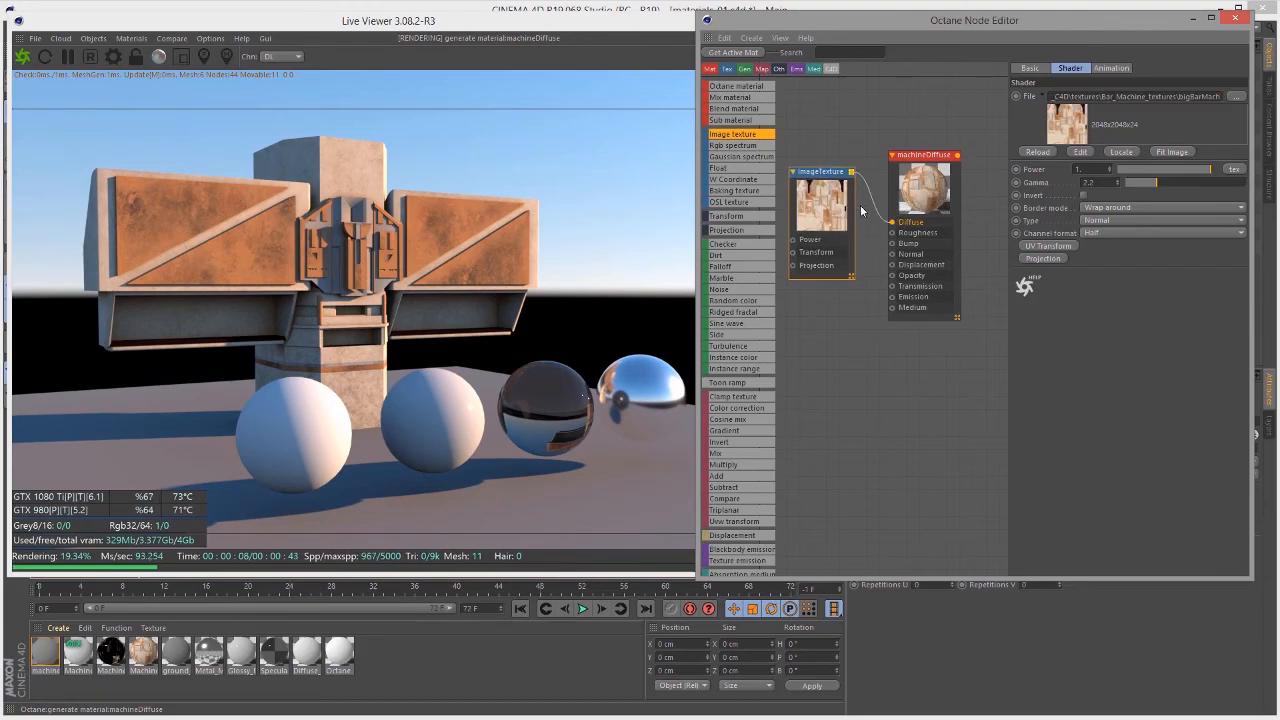
left_click(930, 190)
left_click_drag(834, 194, 838, 124)
left_click_drag(905, 163, 913, 161)
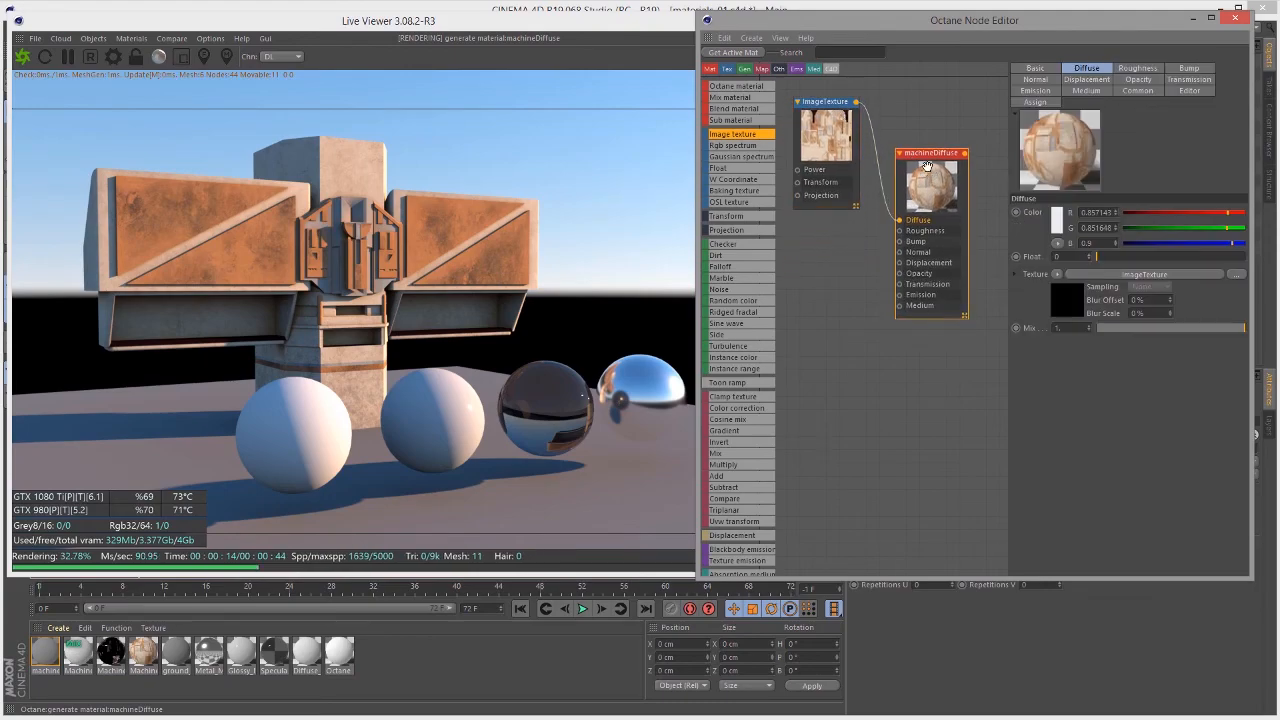
Switch machineDiffuse's Roughness color sliders to HSV and raise the Roughness Float to about 0.83
left_click(1133, 70)
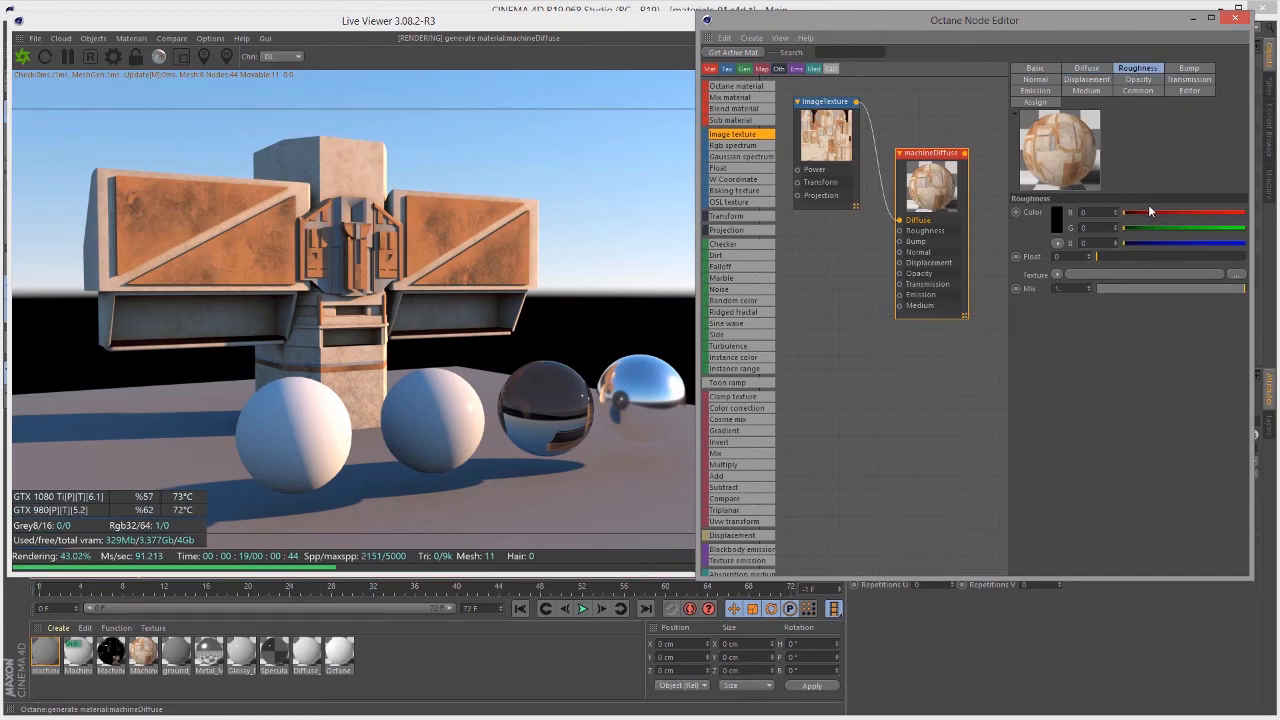
left_click(1058, 243)
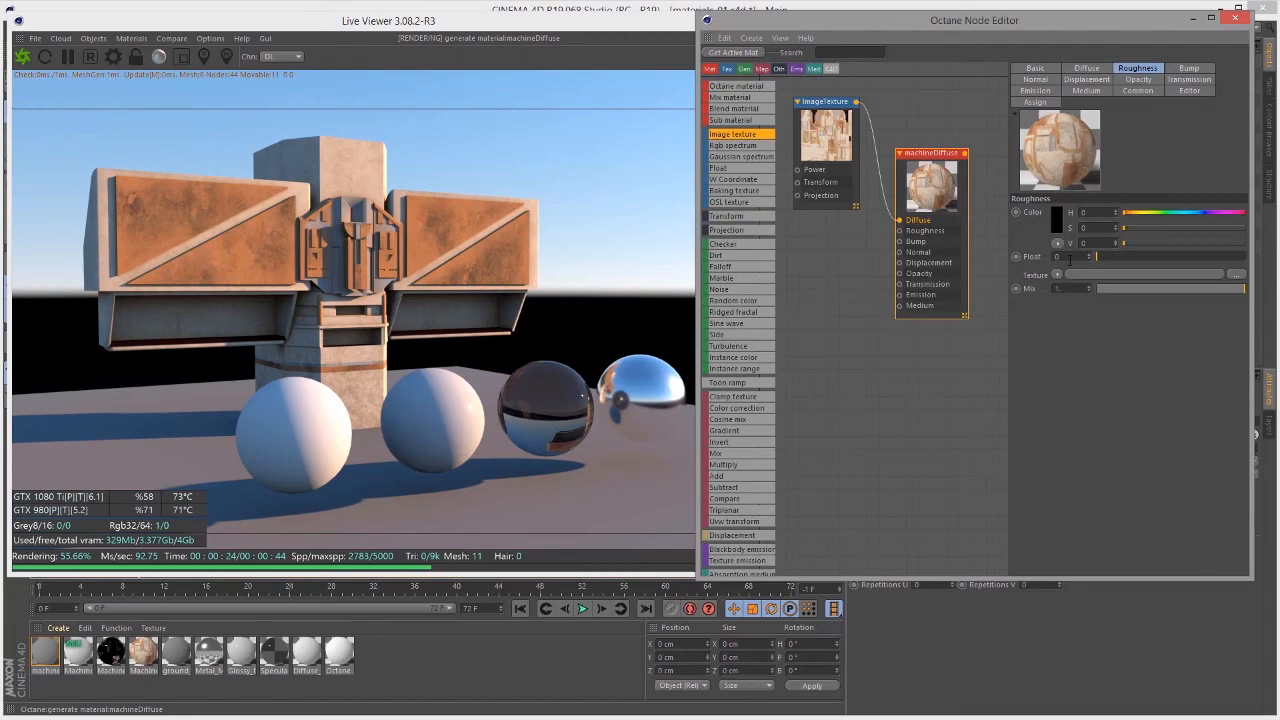
left_click_drag(1123, 243, 1218, 257)
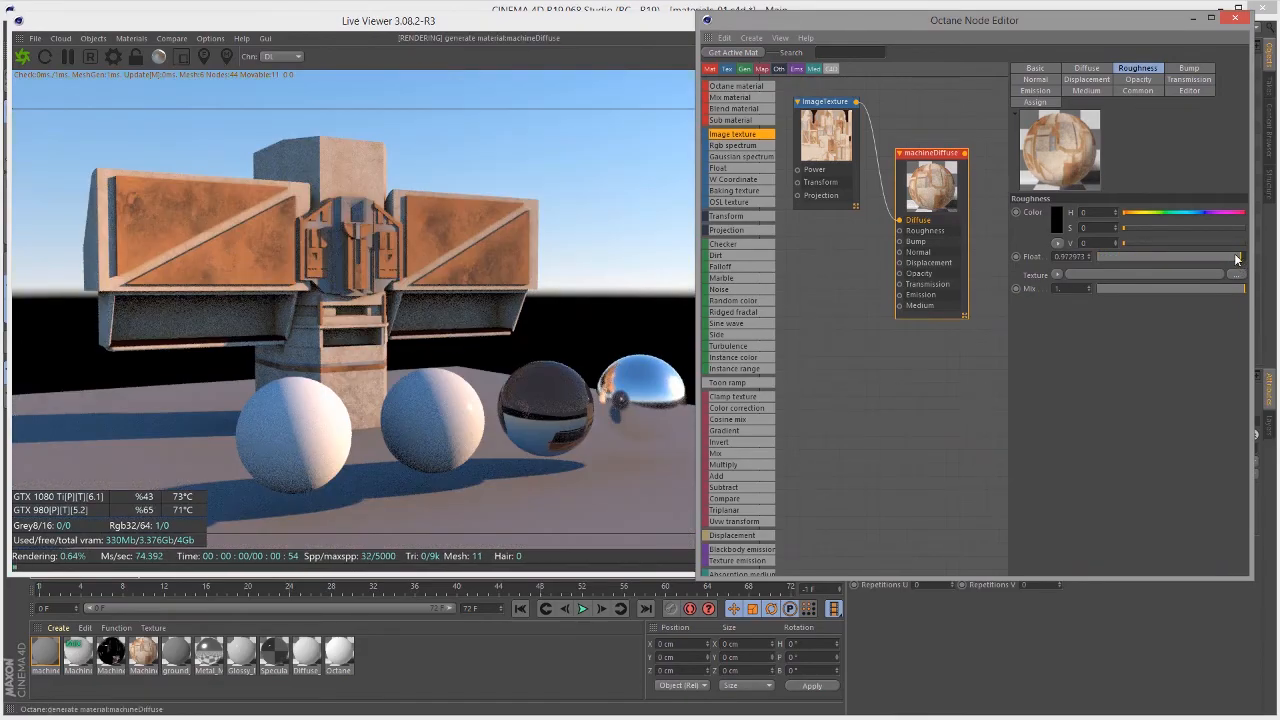
View the machine from another side in the live render, test a Roughness Float of about 0.81, and reset it to 0
left_click_drag(499, 240, 534, 311)
right_click_drag(534, 306, 562, 310)
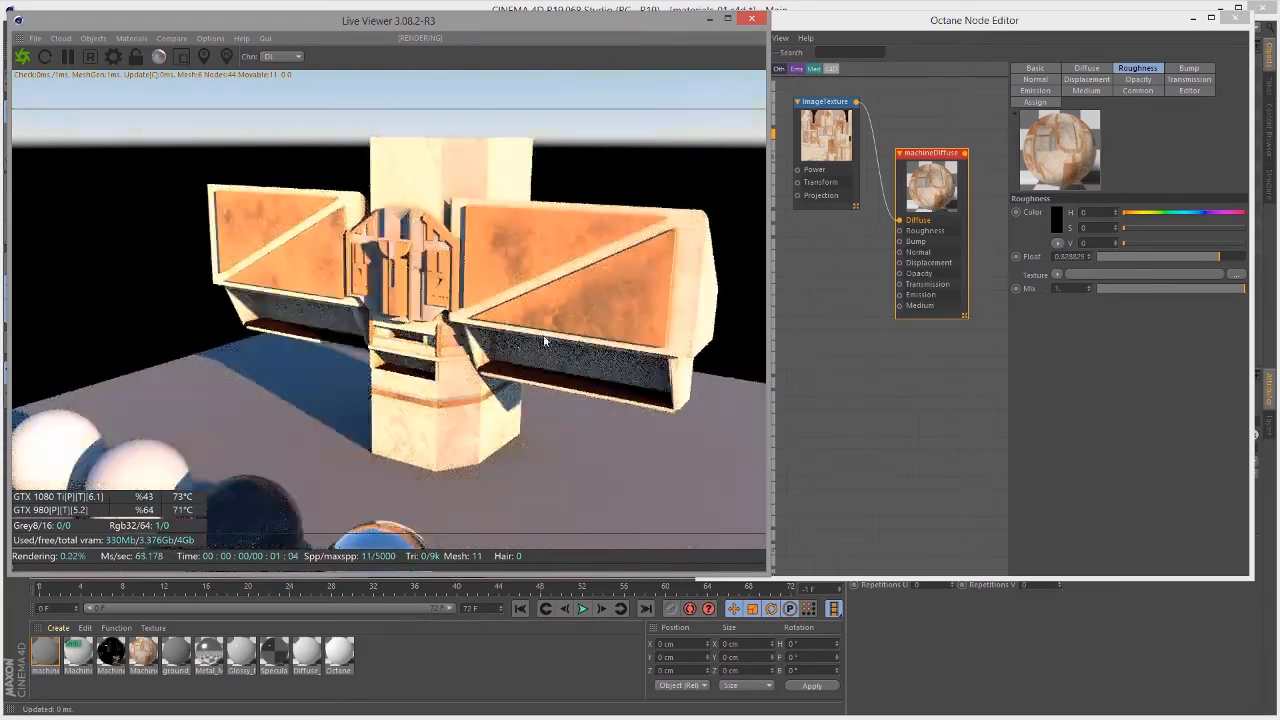
middle_click_drag(562, 310, 512, 322)
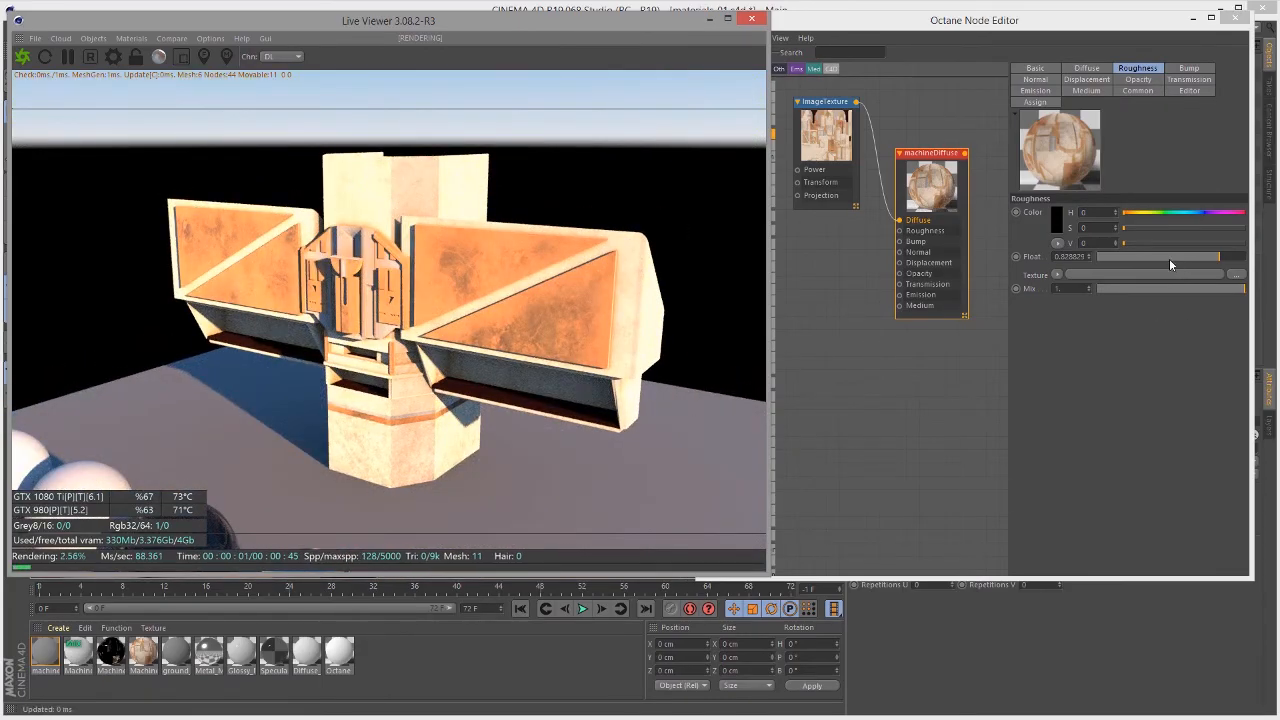
left_click(1178, 257)
left_click_drag(1185, 255, 1217, 289)
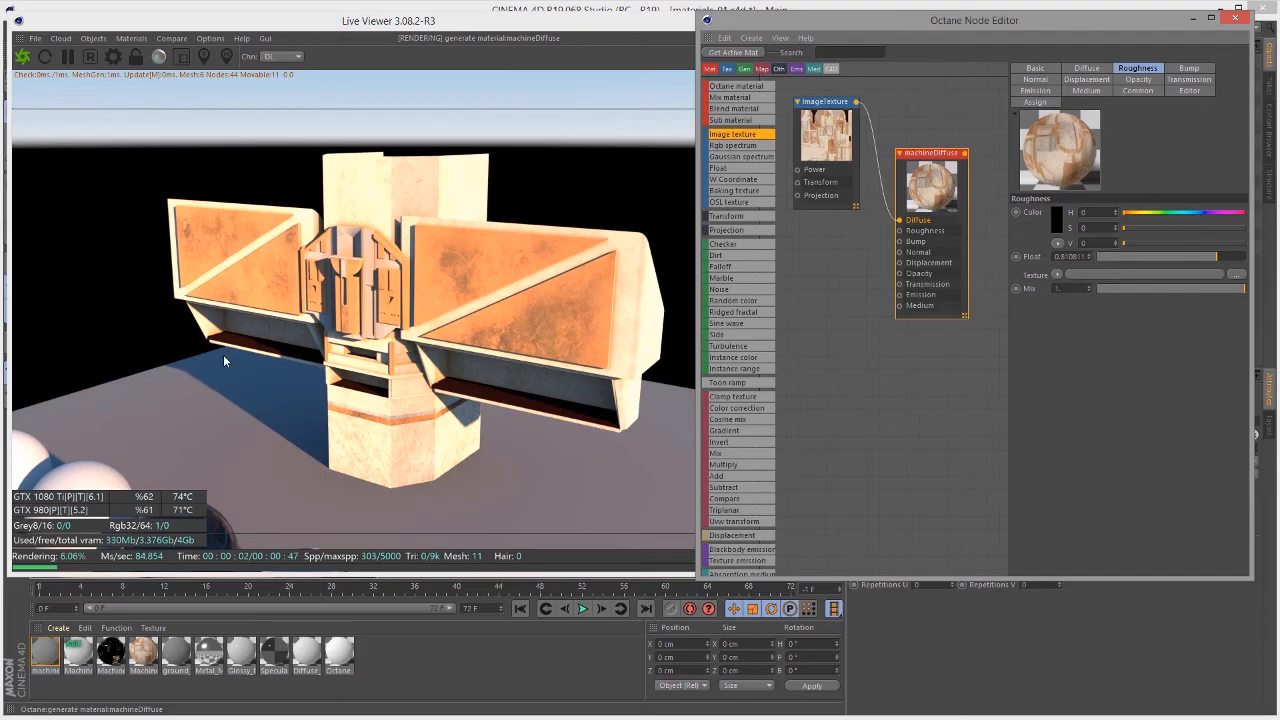
left_click_drag(1238, 257, 1085, 257)
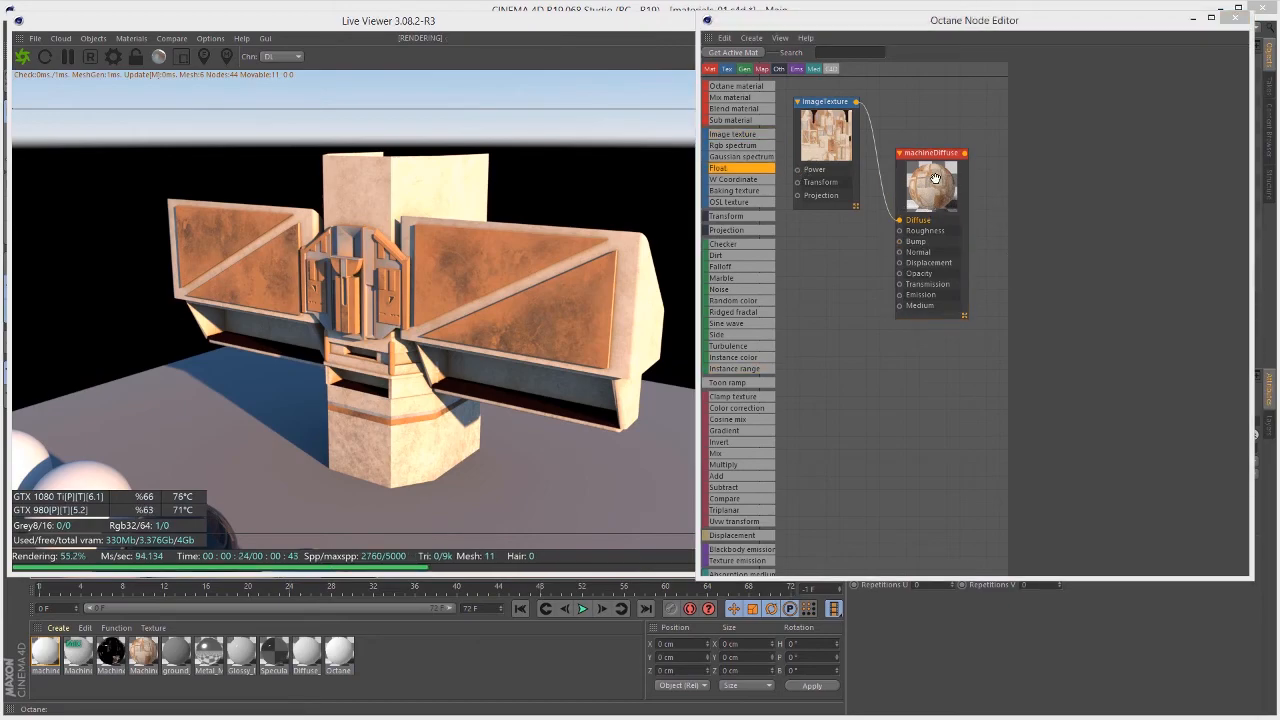
Add a second Image texture node below the base color texture, leaving room beside machineDiffuse
left_click_drag(935, 178, 953, 150)
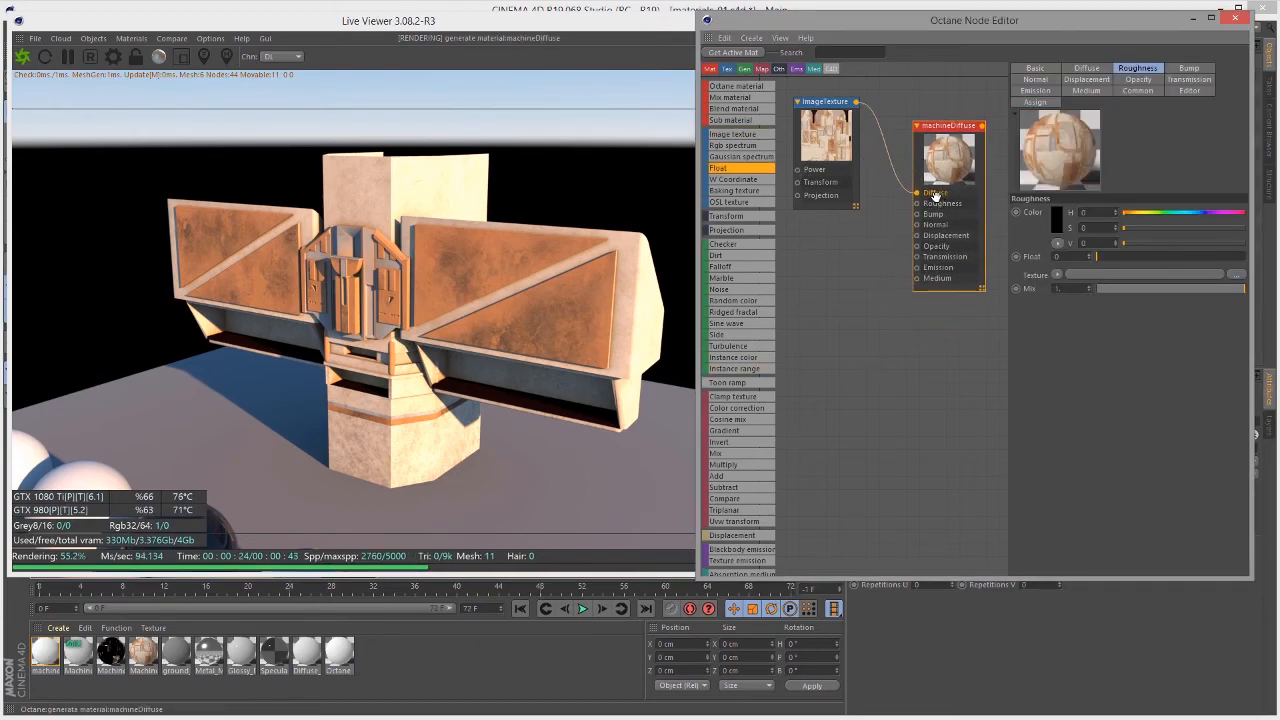
left_click(730, 134)
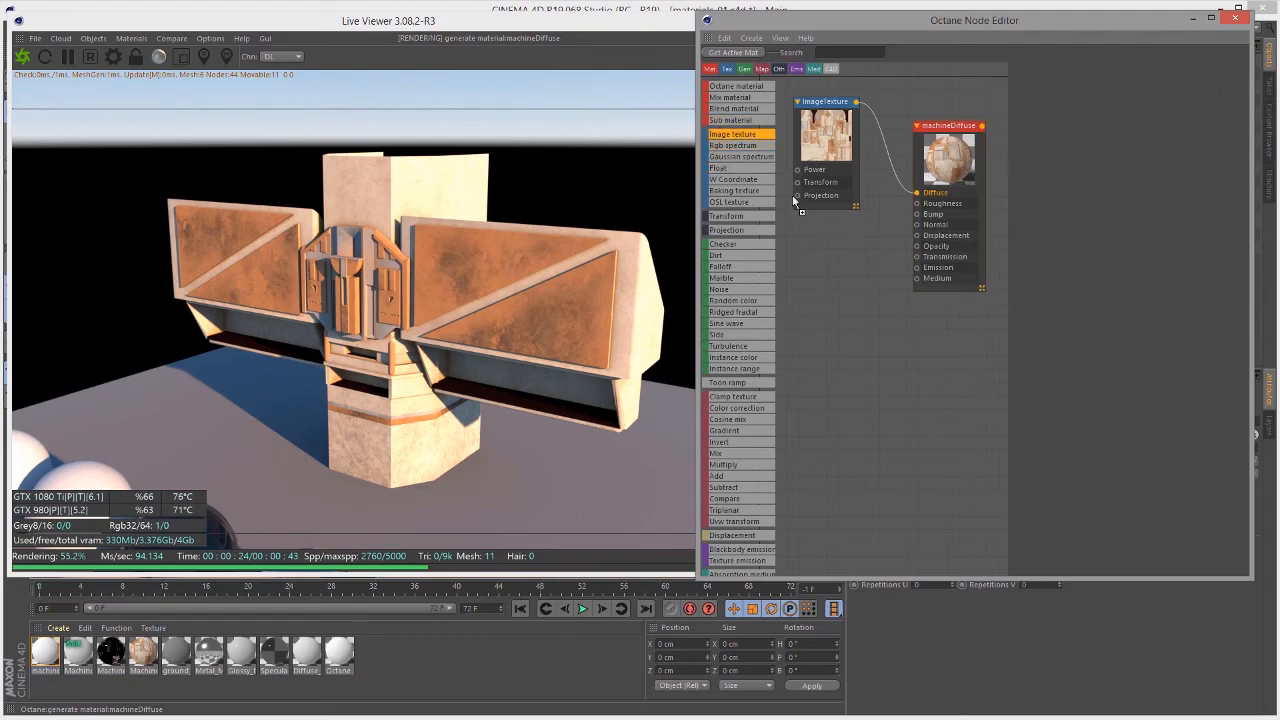
left_click(808, 242)
left_click_drag(831, 246, 813, 228)
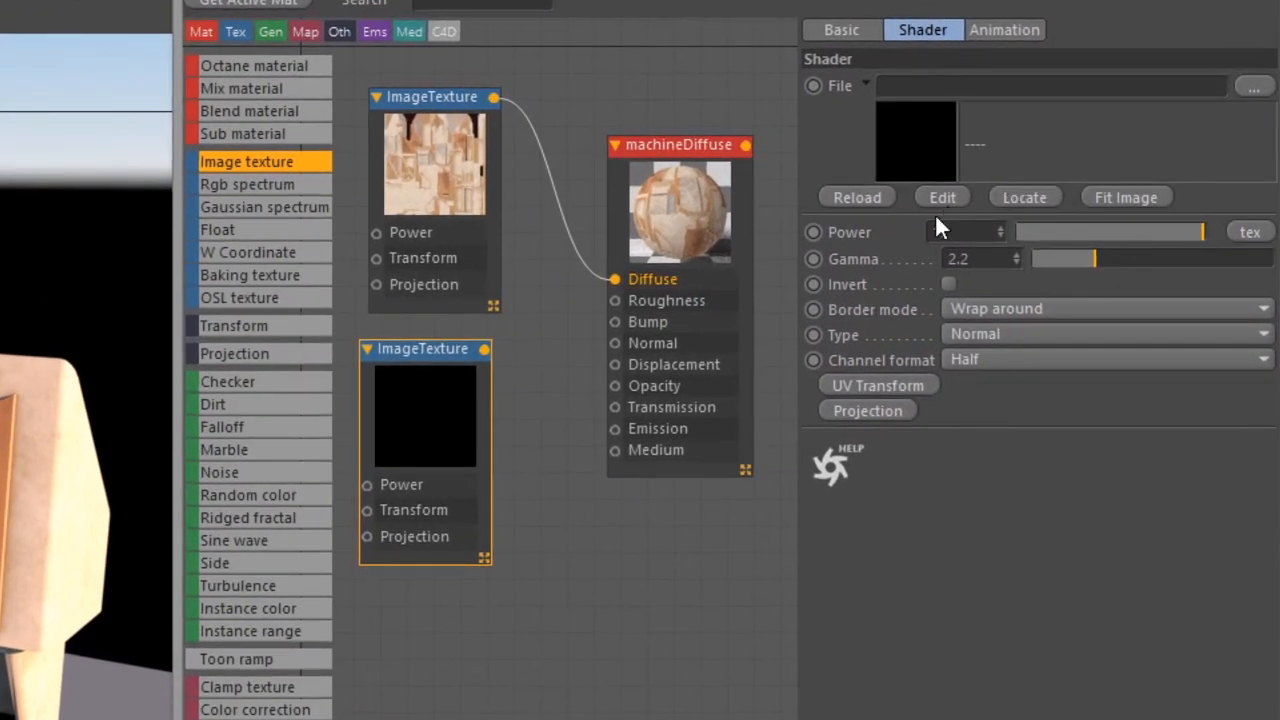
Set the second ImageTexture node's Type to Float and connect it to machineDiffuse's Roughness input
left_click(979, 331)
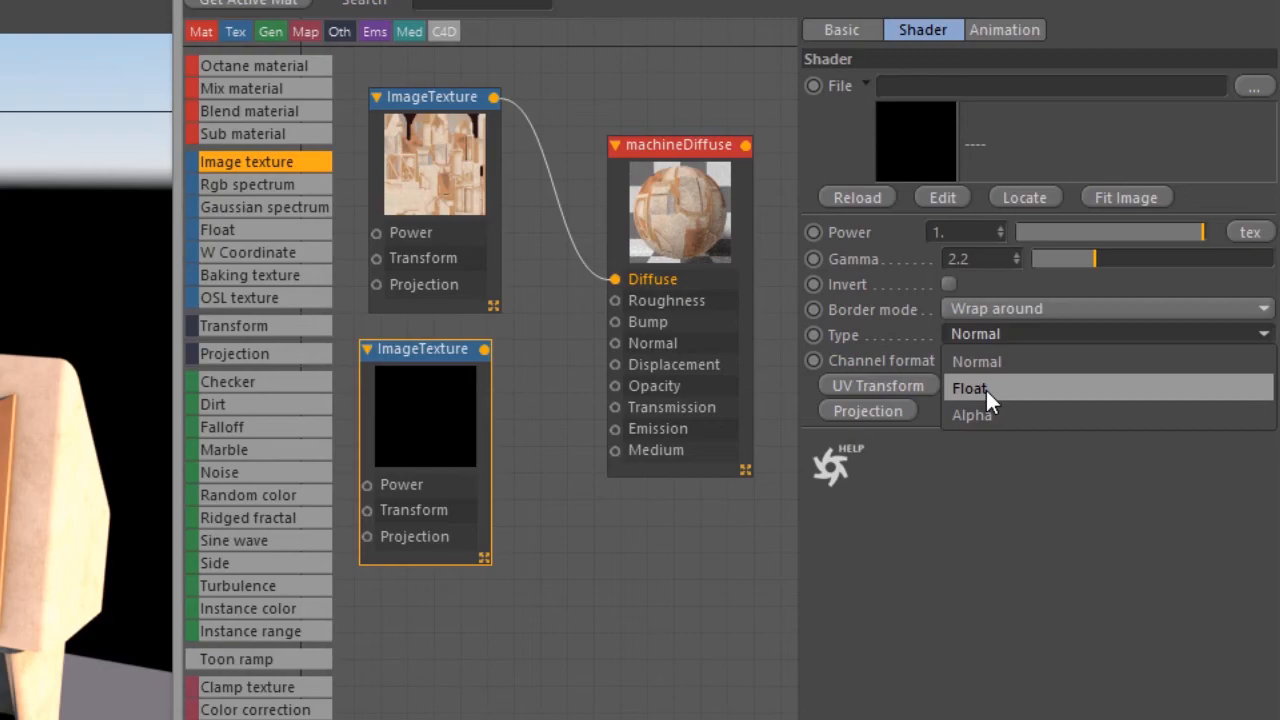
left_click(986, 390)
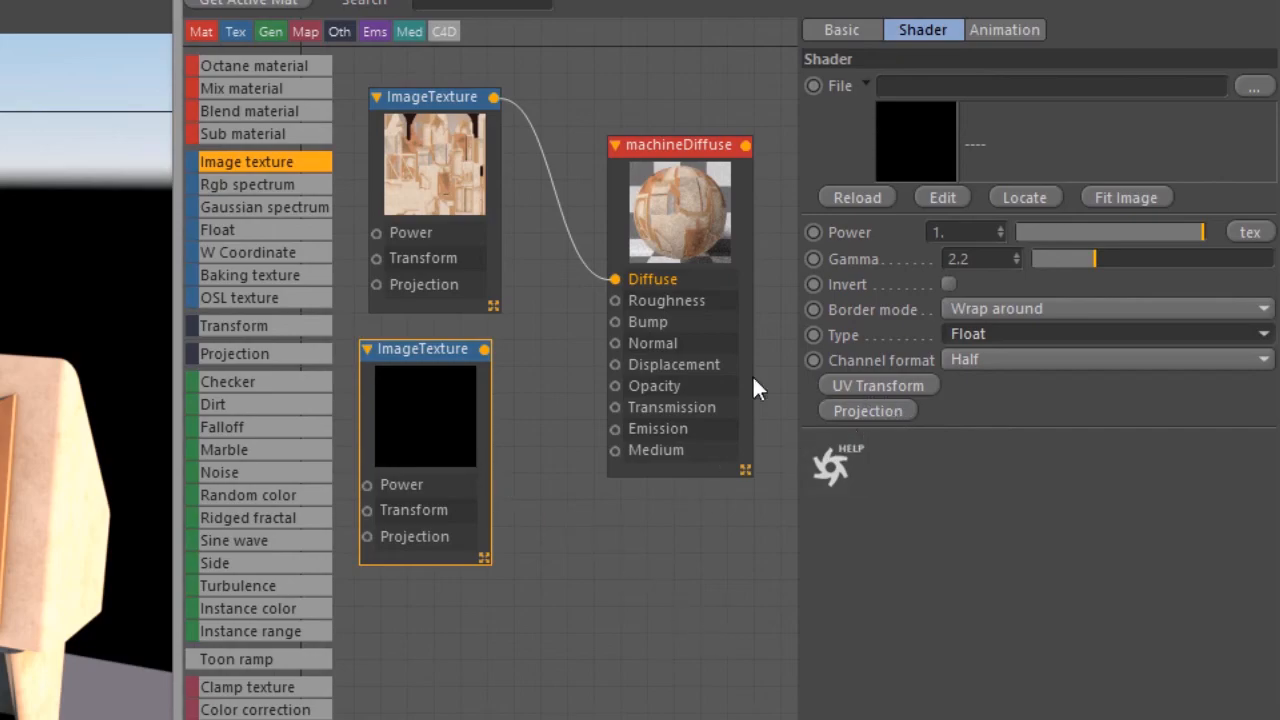
left_click_drag(443, 380, 486, 366)
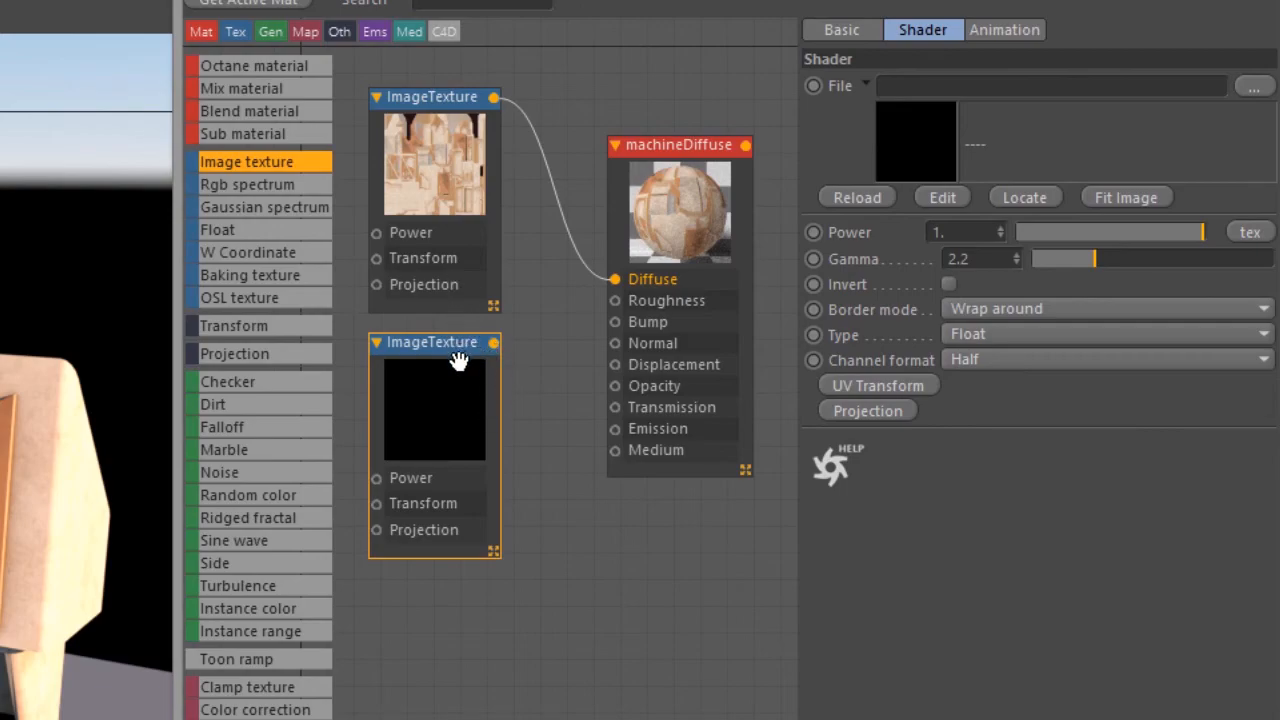
left_click_drag(493, 342, 617, 308)
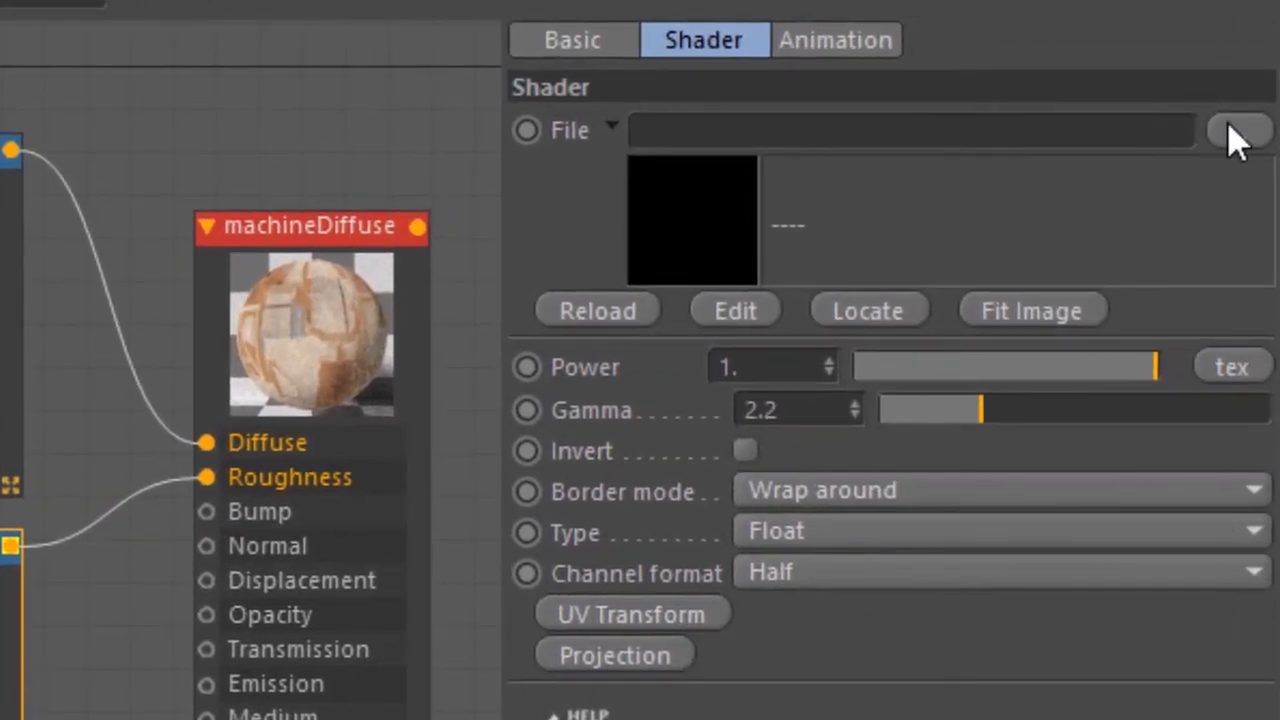
Load bigBarMachine_1001_Roughness.png into the second ImageTexture node without copying it to the project location
left_click(1226, 124)
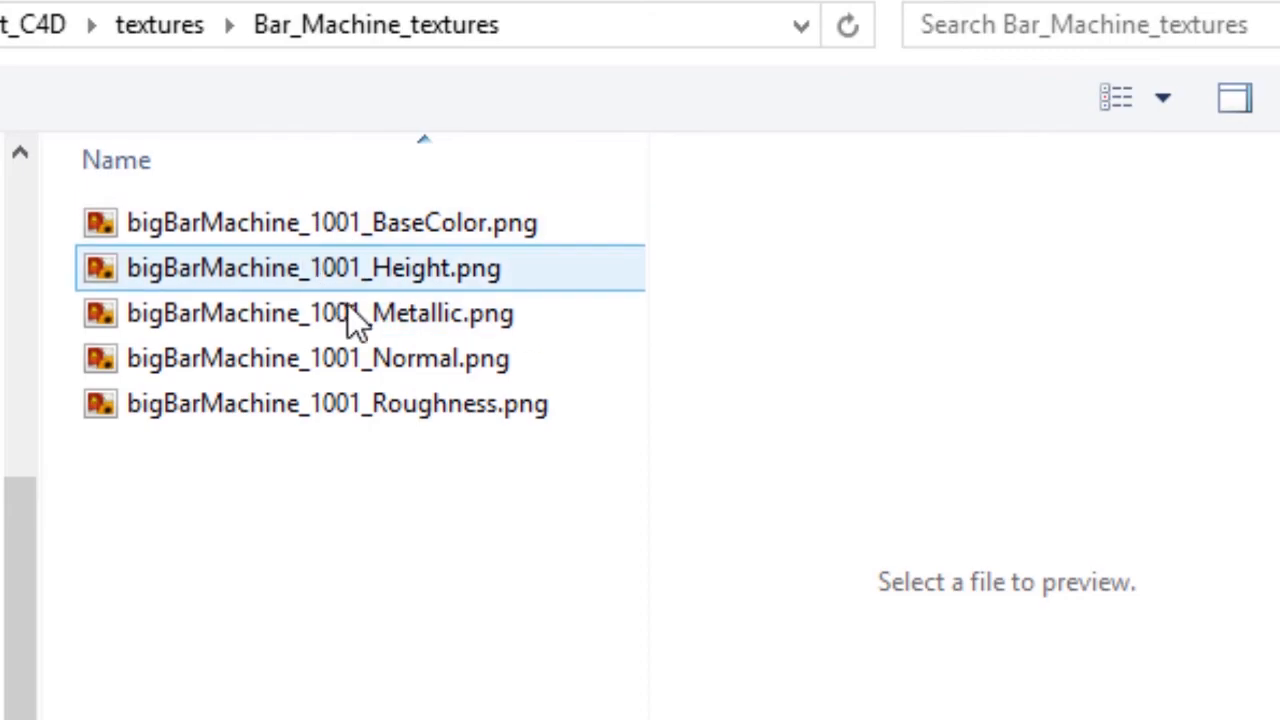
left_click(205, 408)
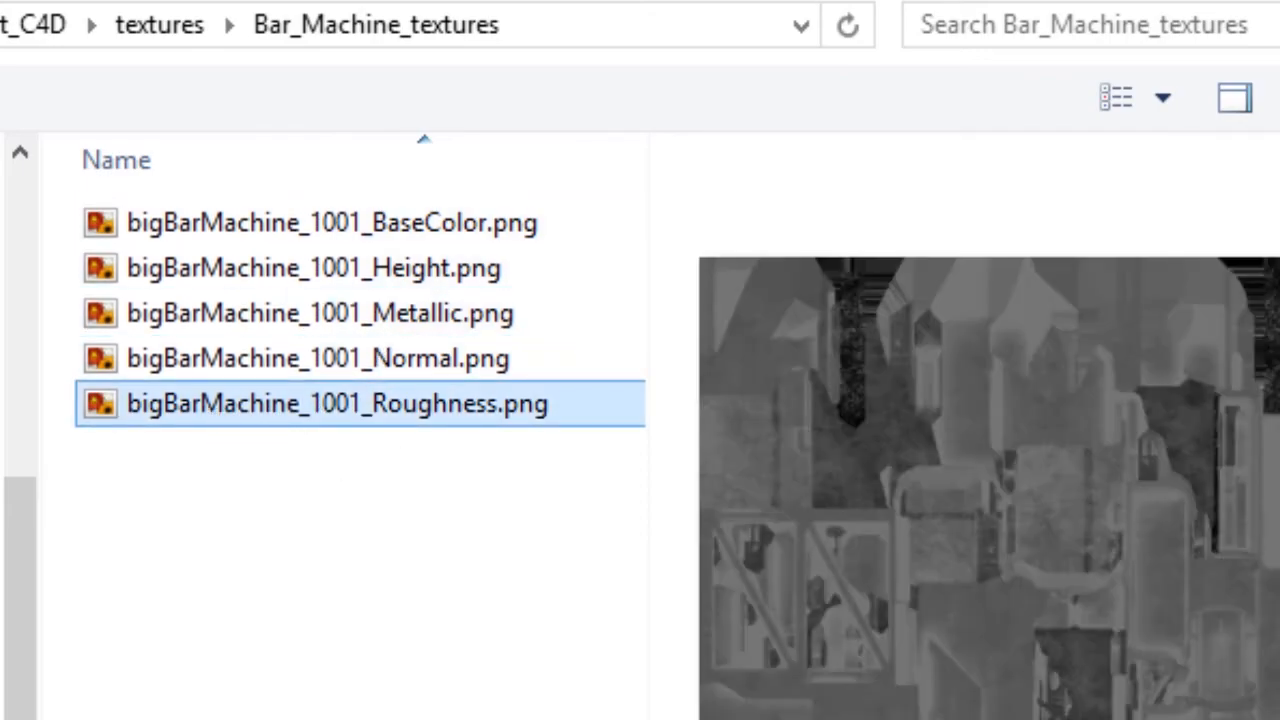
key("Return")
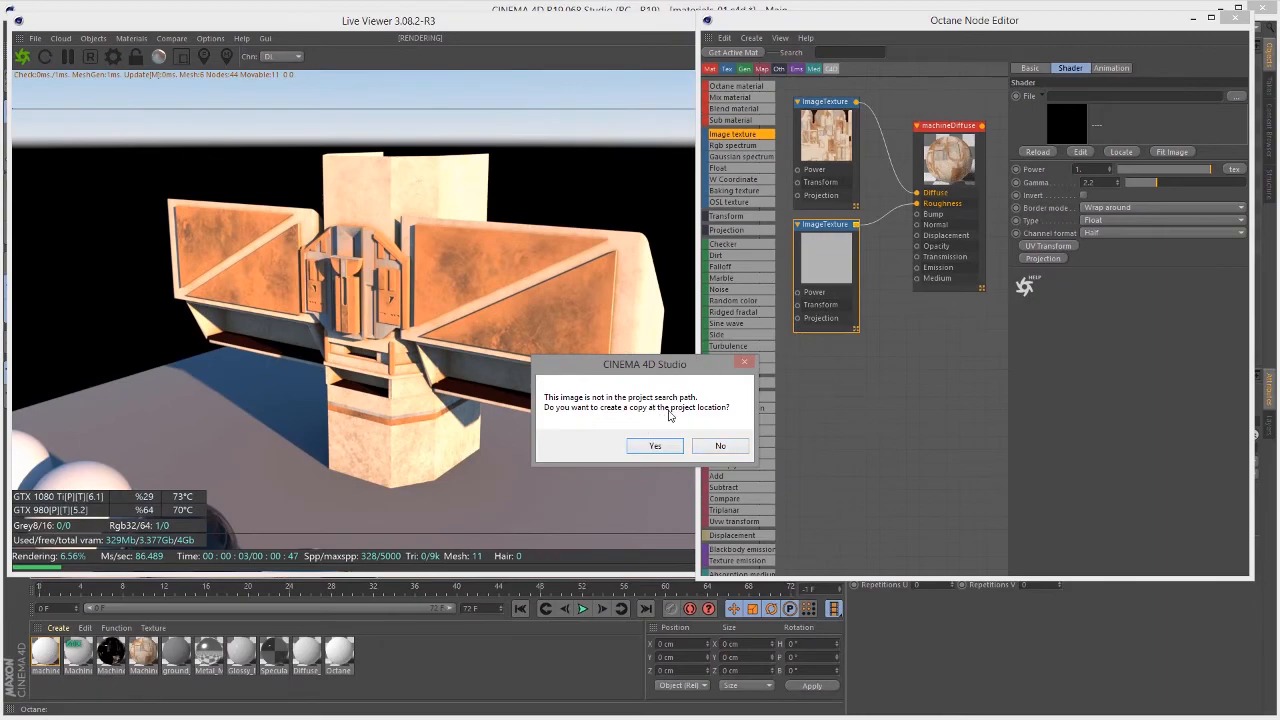
left_click(722, 448)
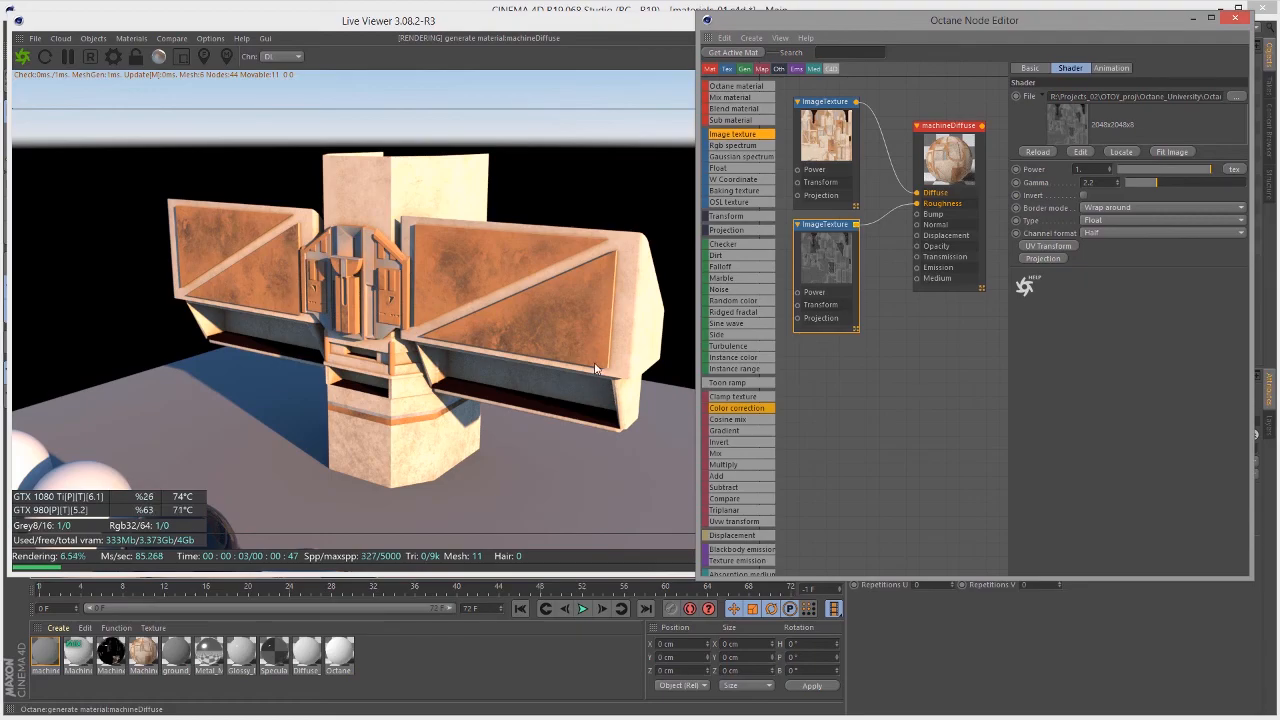
View the machine in the live render and test the roughness texture with Power about 1.11 and Gamma about 2.17
left_click_drag(563, 334, 614, 311)
left_click(850, 262)
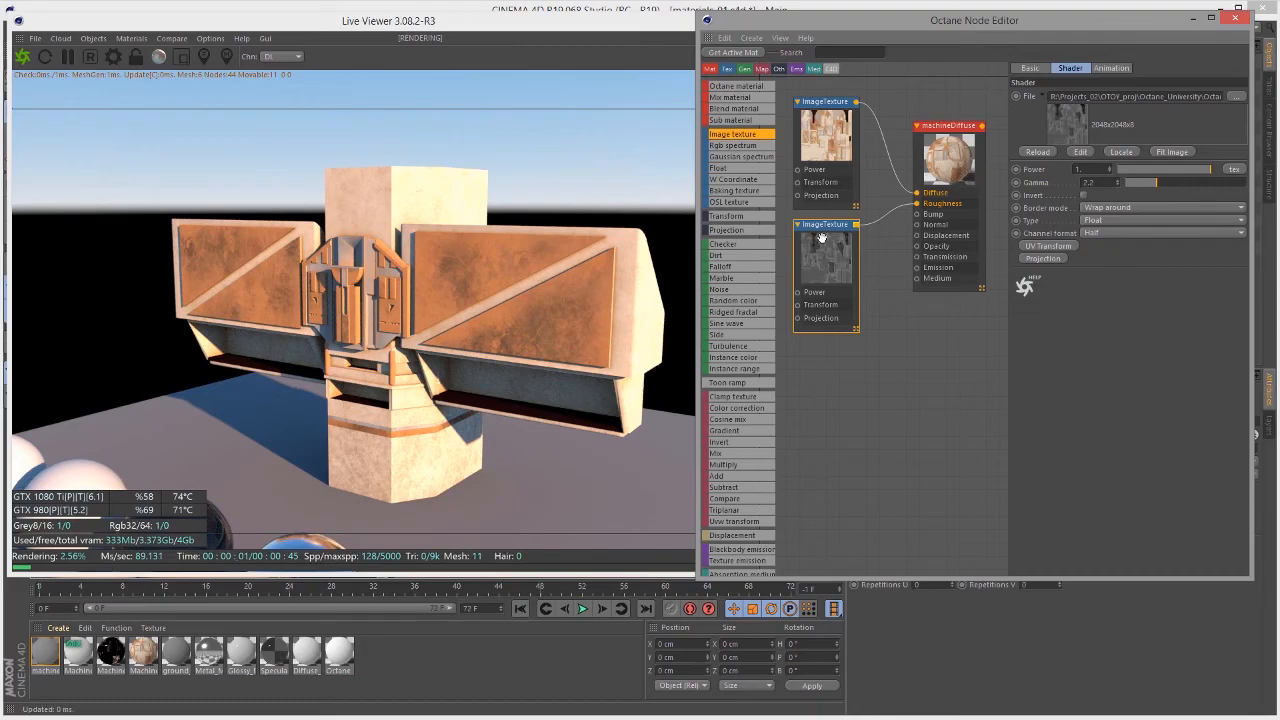
left_click_drag(821, 242, 827, 246)
left_click_drag(1200, 172, 1156, 184)
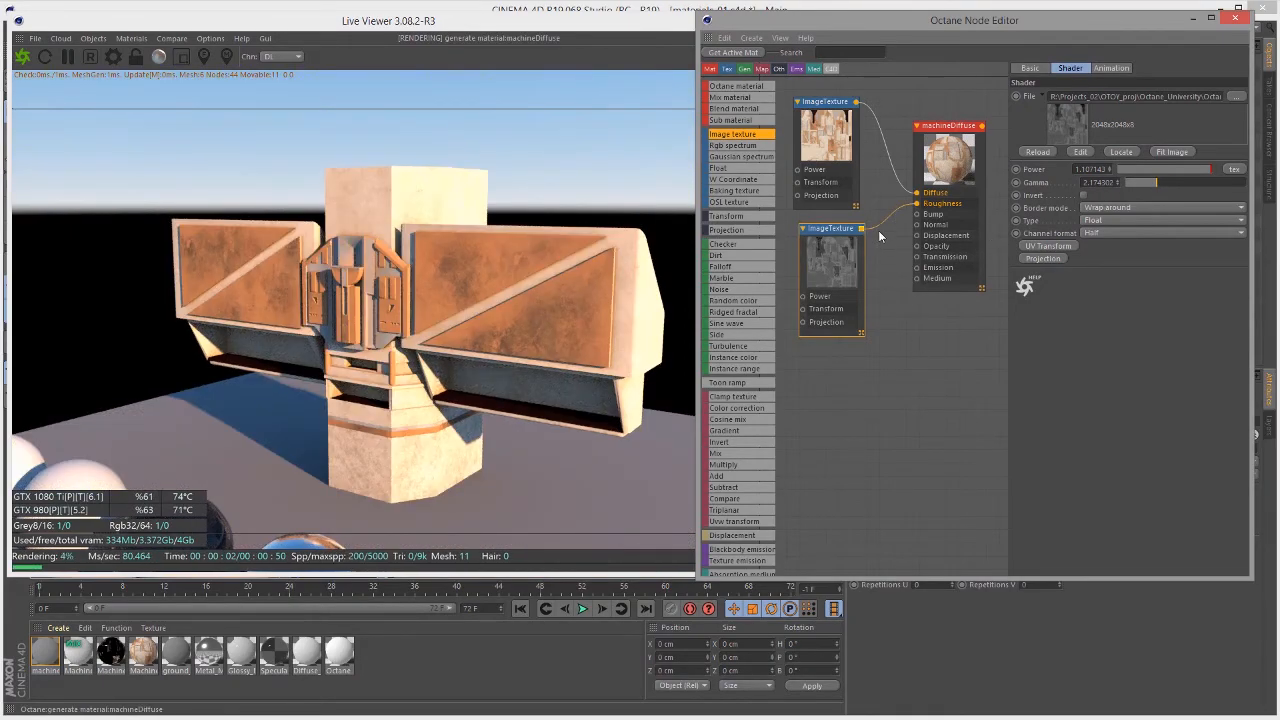
Delete the roughness ImageTexture node and set the V of machineDiffuse's Roughness color to about 0.14
key("Delete")
left_click(942, 203)
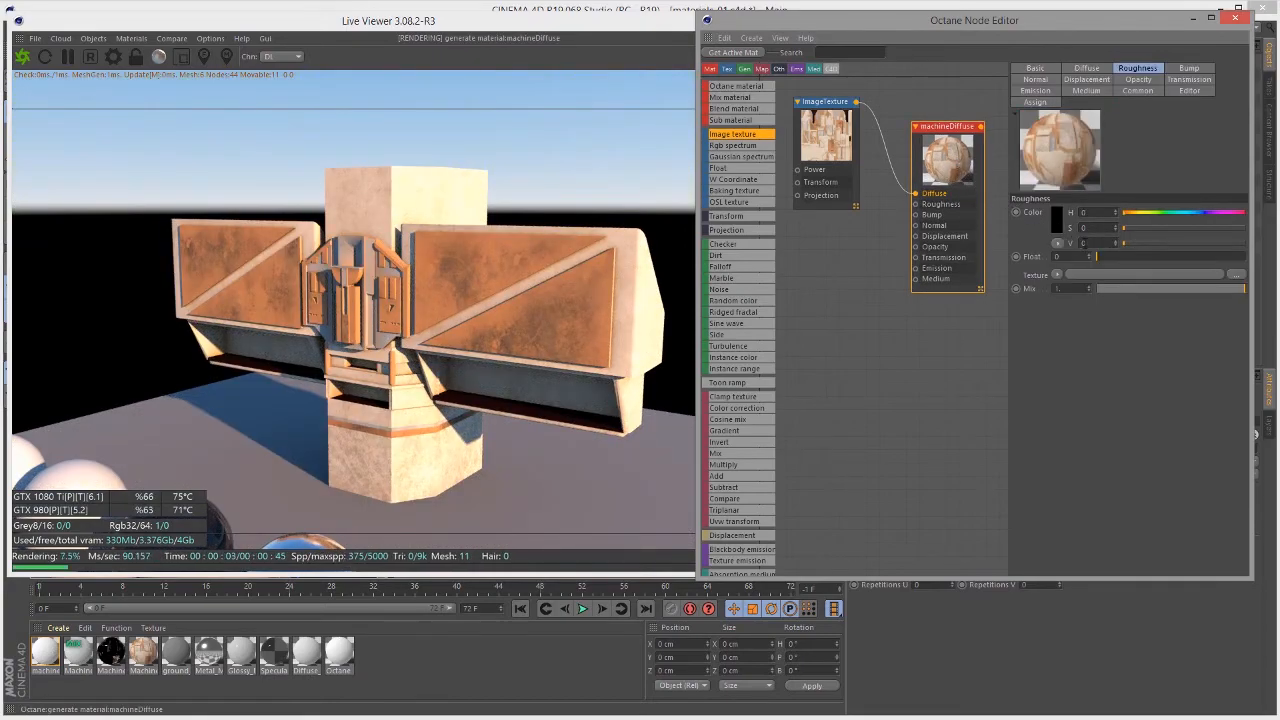
left_click_drag(1172, 242, 1142, 239)
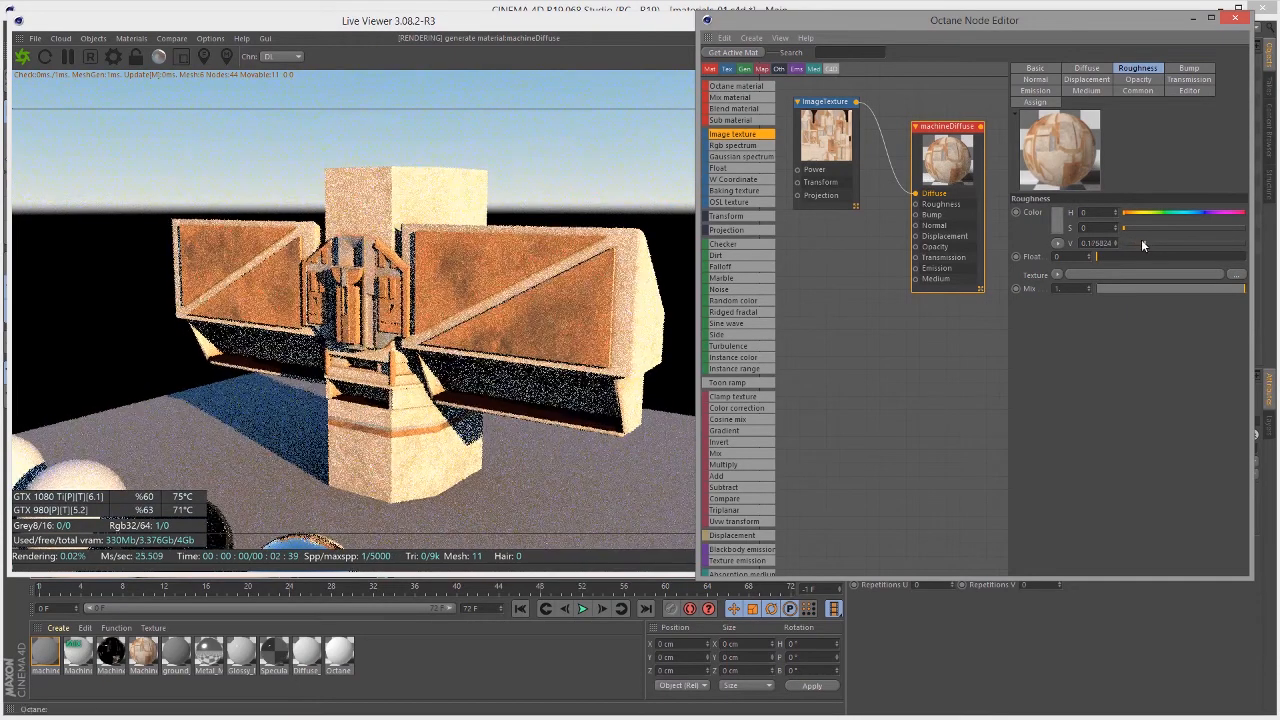
Move the machineDiffuse node higher and add a new Image texture node below the base color texture
left_click(880, 162)
left_click(943, 149)
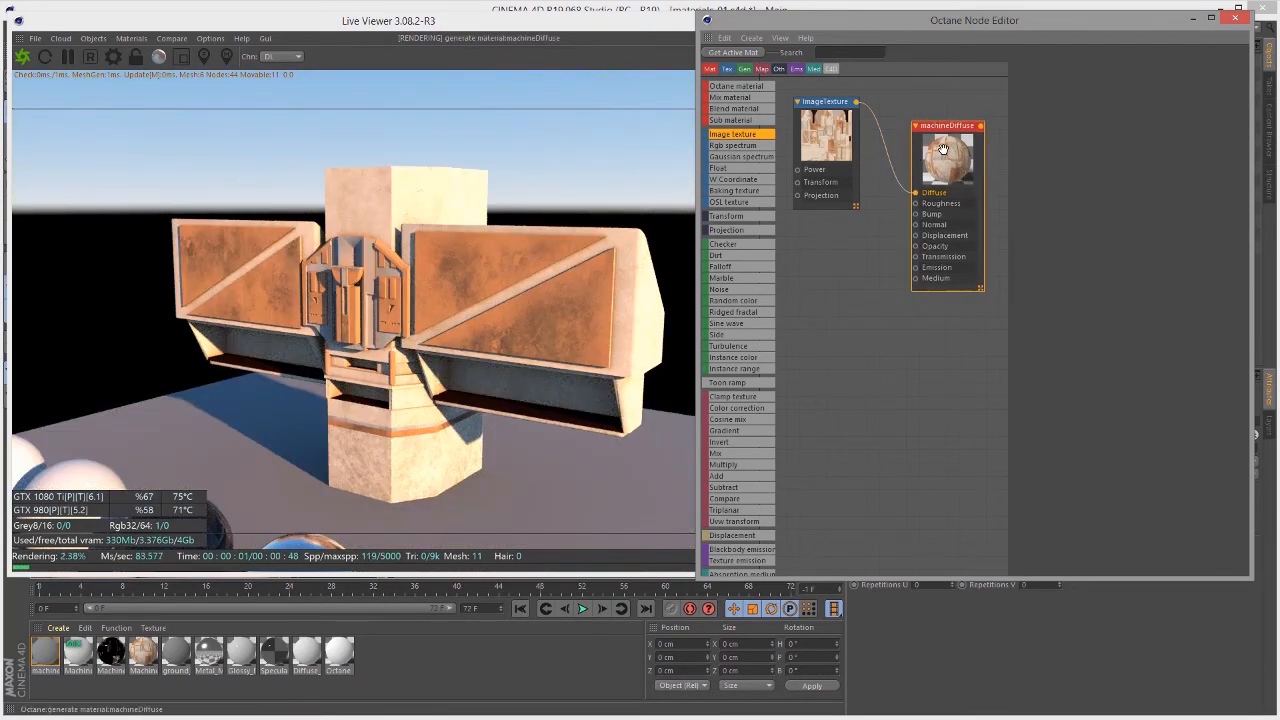
left_click_drag(943, 149, 948, 123)
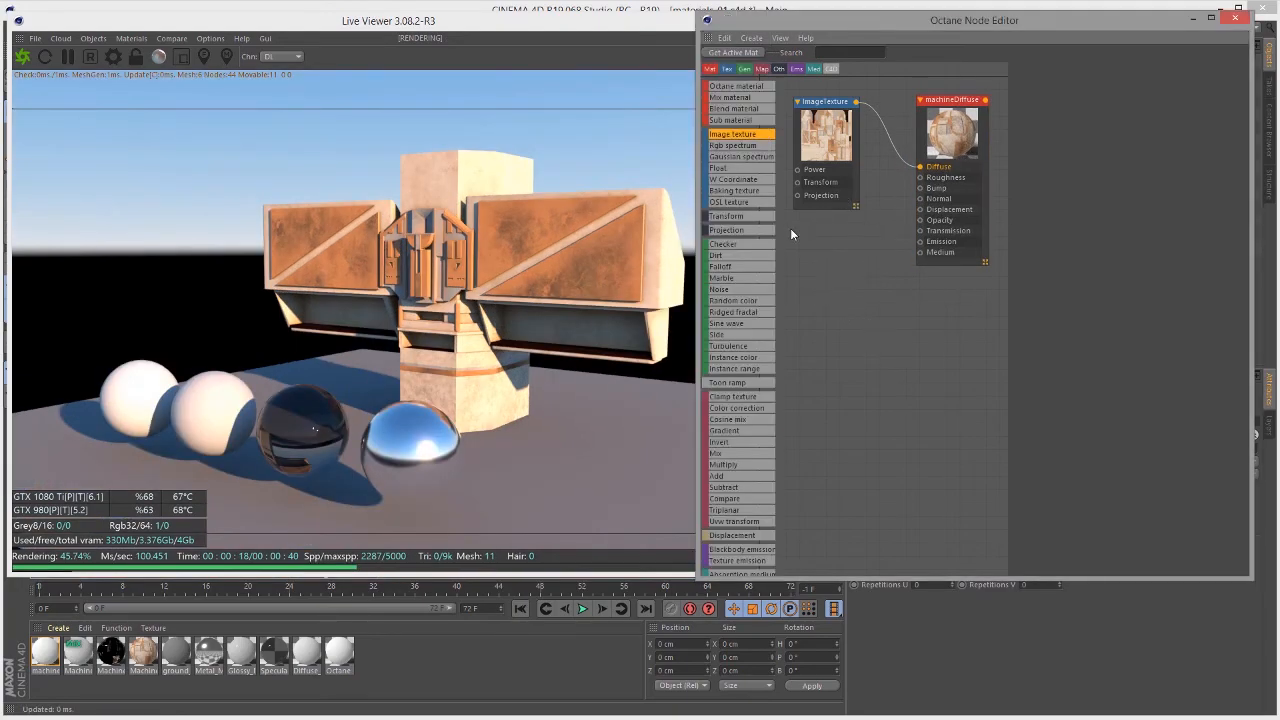
left_click_drag(812, 285, 824, 259)
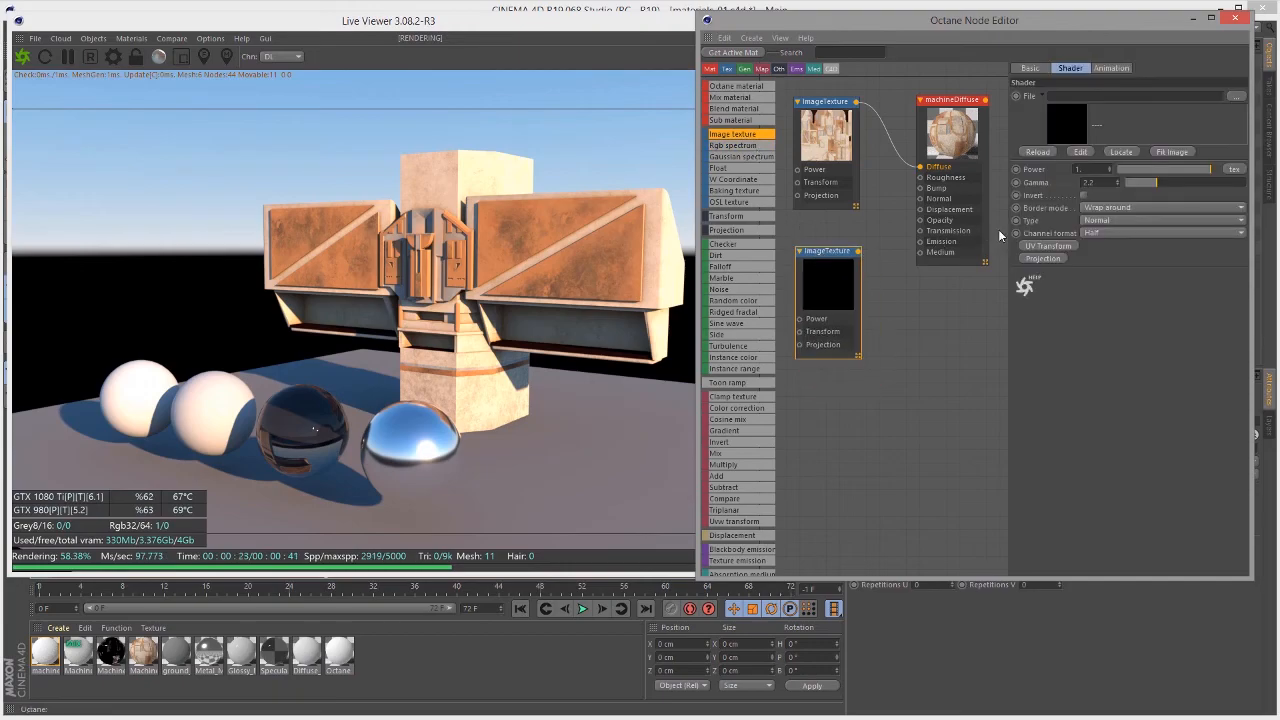
Set the new ImageTexture's Type to Float and load bigBarMachine_1001_Roughness.png without copying it to the project location
left_click(1103, 222)
left_click(1105, 233)
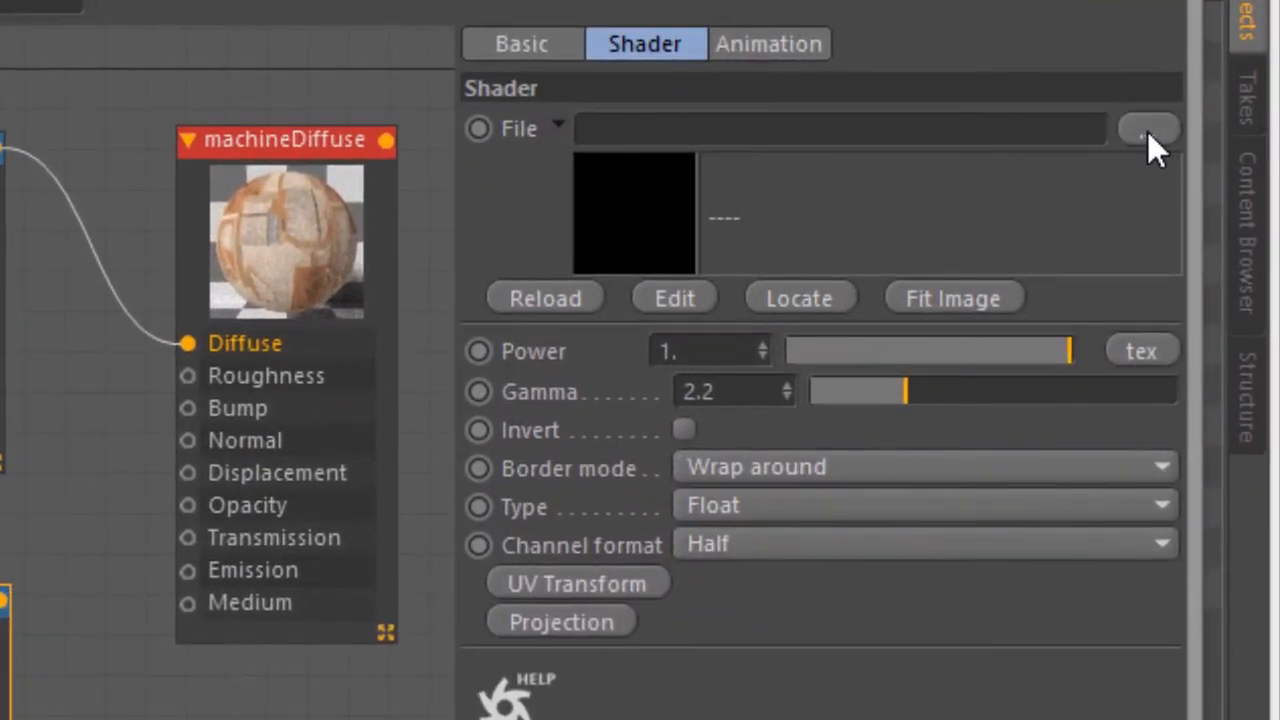
left_click(1147, 131)
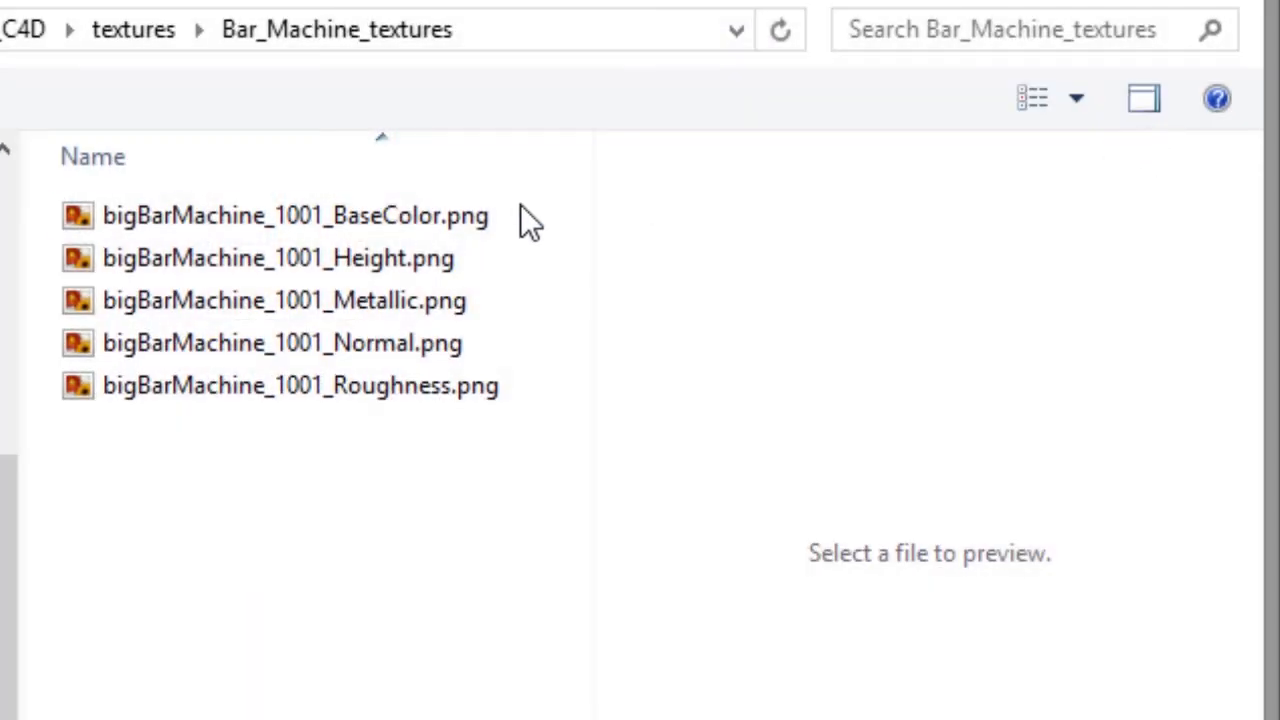
left_click(439, 263)
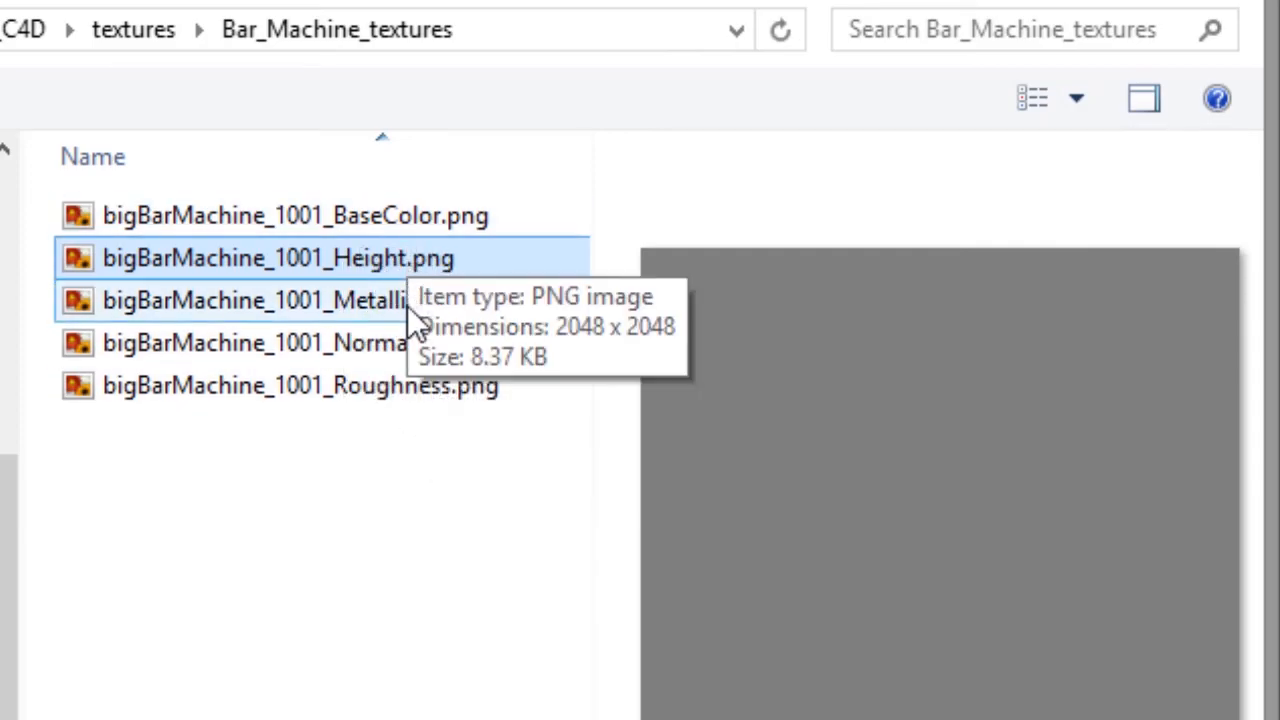
left_click(426, 393)
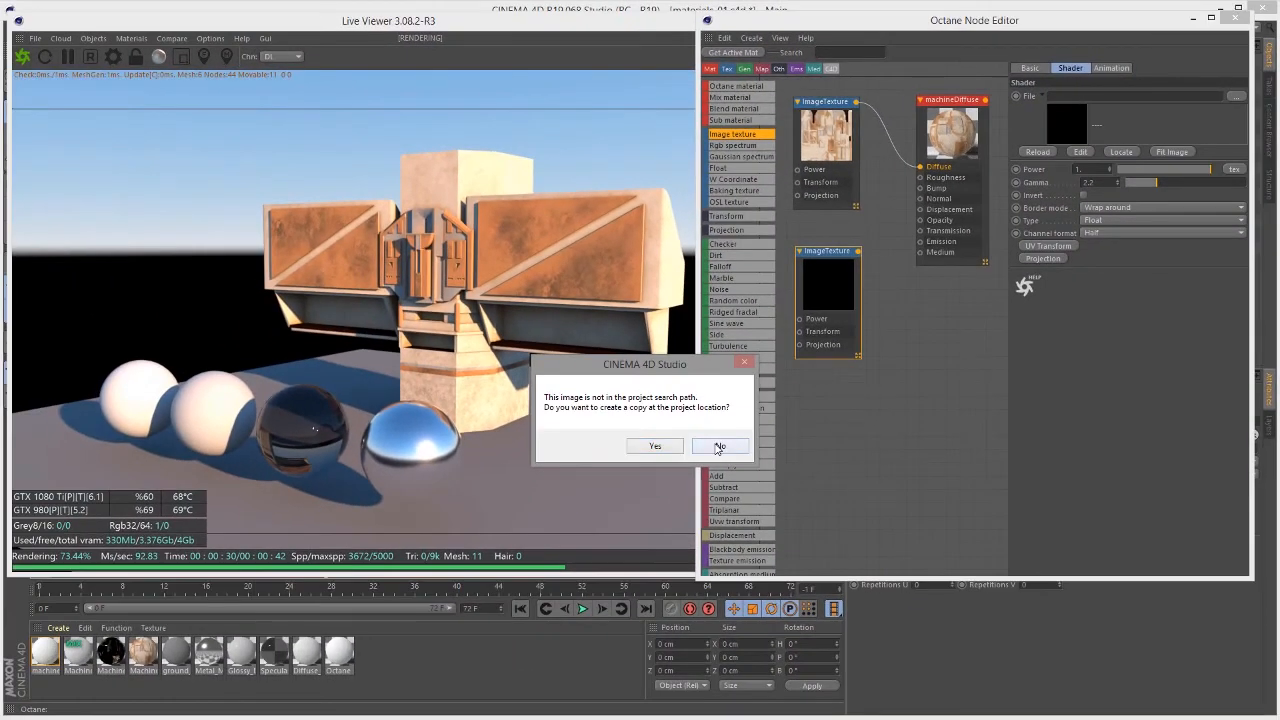
left_click(719, 446)
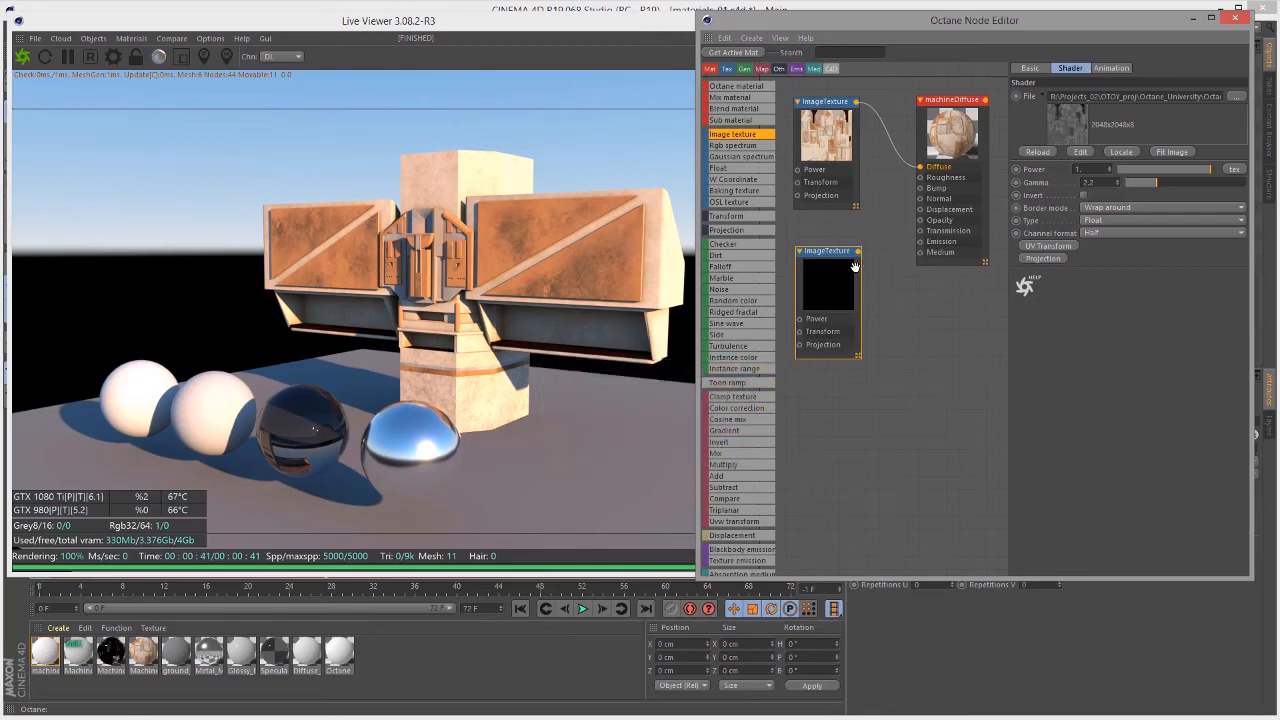
Connect the Float ImageTexture to machineDiffuse's Bump input and inspect the machine's center close up in the live render
left_click_drag(858, 251, 920, 188)
left_click(564, 323)
left_click_drag(648, 329, 527, 296)
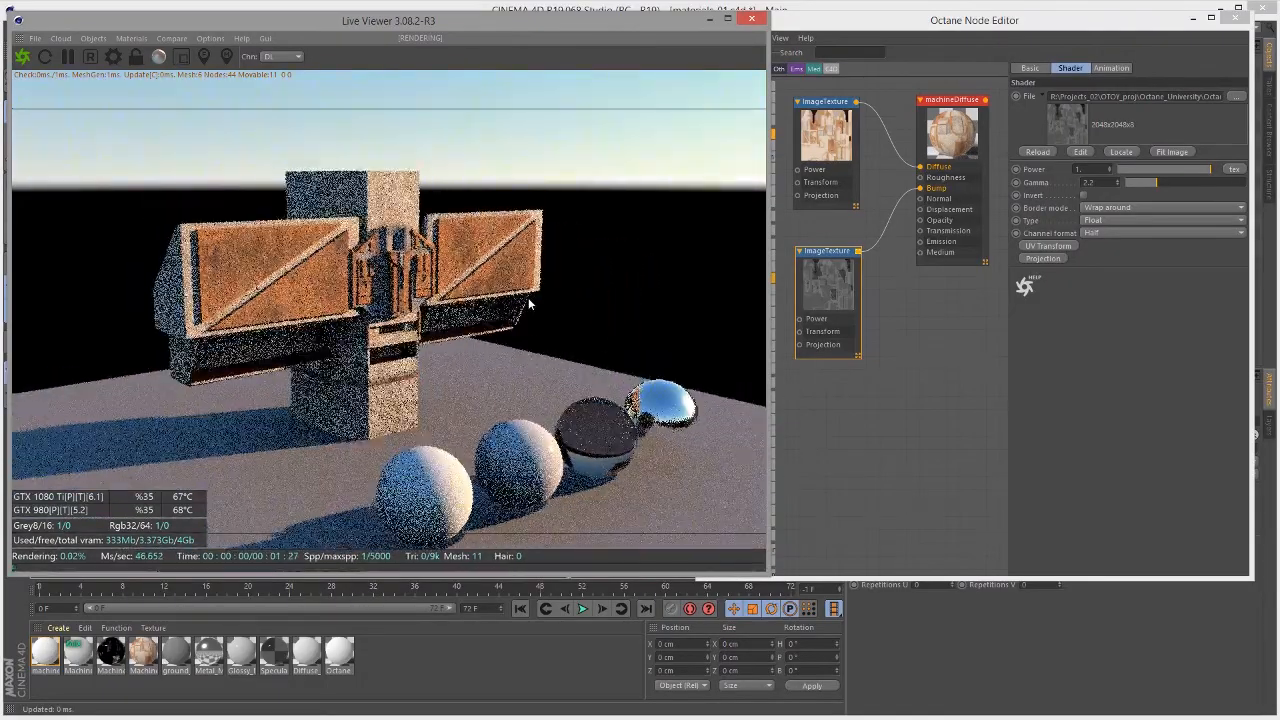
right_click_drag(507, 297, 583, 294)
middle_click_drag(584, 310, 586, 523)
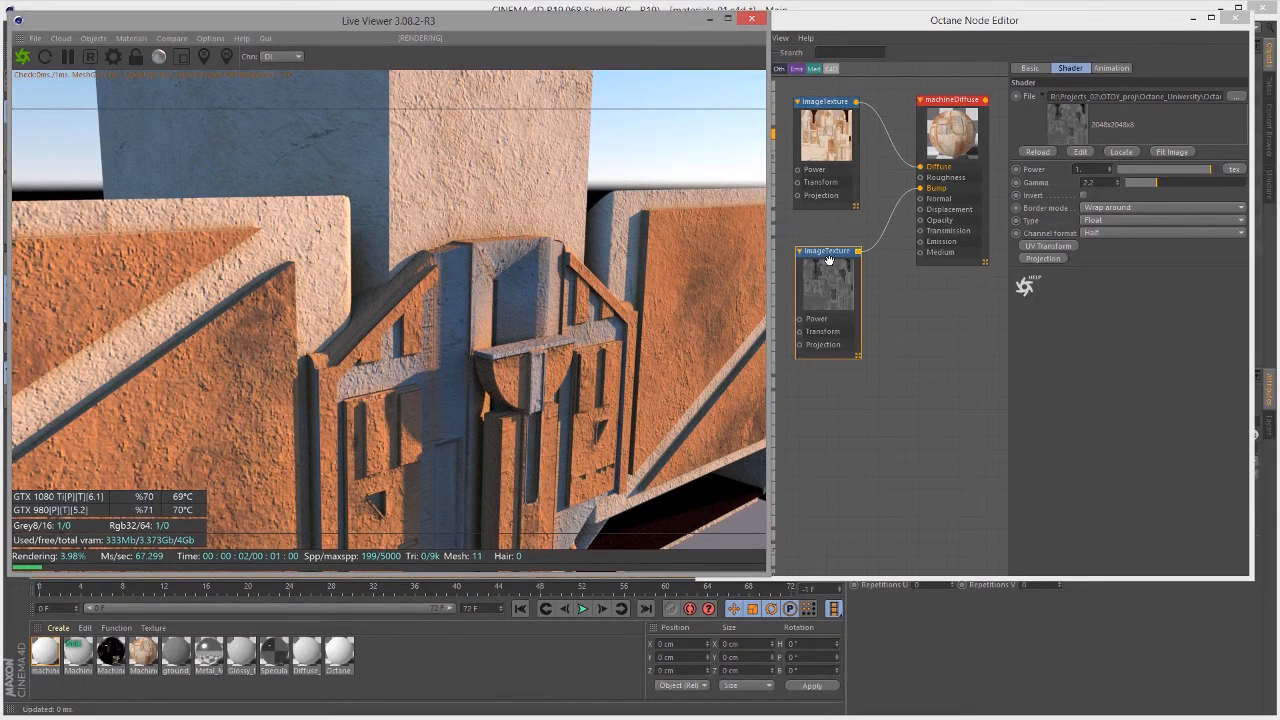
Test a bump texture Power of about 1.74, then set Power to about 0.61 and Gamma to about 2.17
left_click(772, 215)
left_click_drag(1216, 169, 1276, 180)
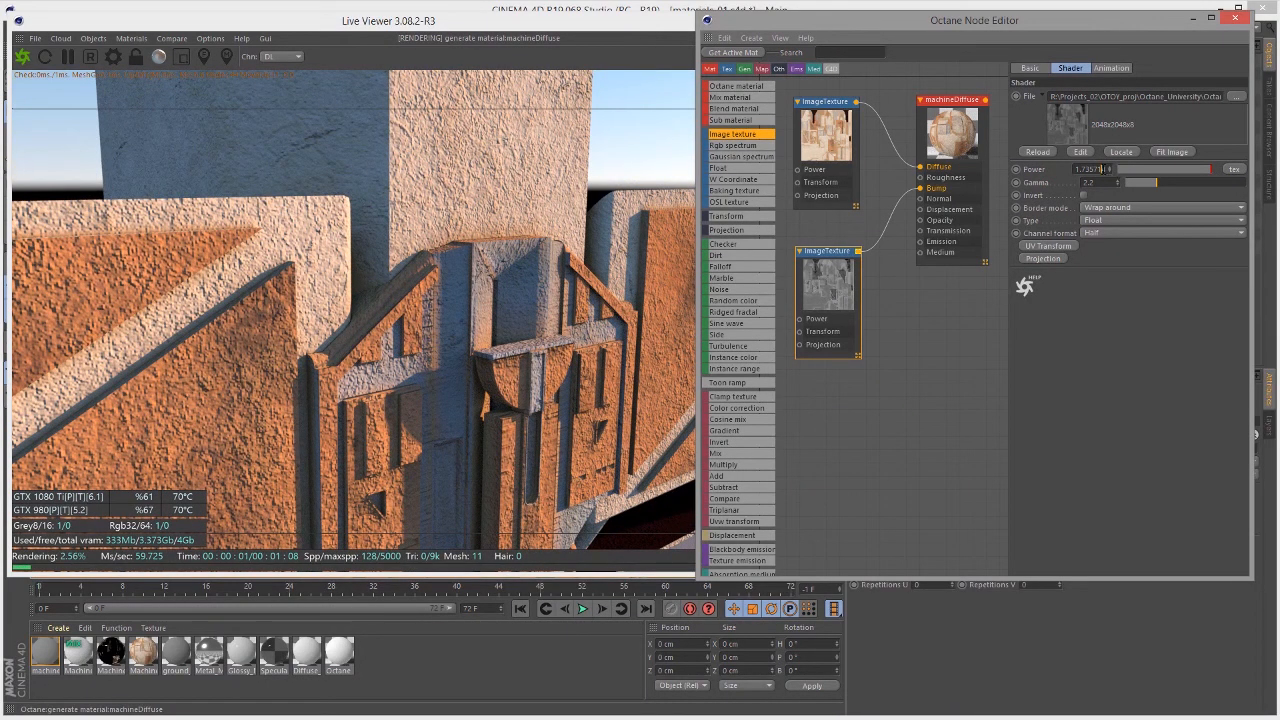
mouse_move(1276, 178)
left_mouse_down()
mouse_move(1058, 167)
mouse_move(1174, 171)
mouse_move(1137, 184)
mouse_move(1205, 204)
mouse_move(1140, 202)
mouse_move(1156, 209)
left_mouse_up()
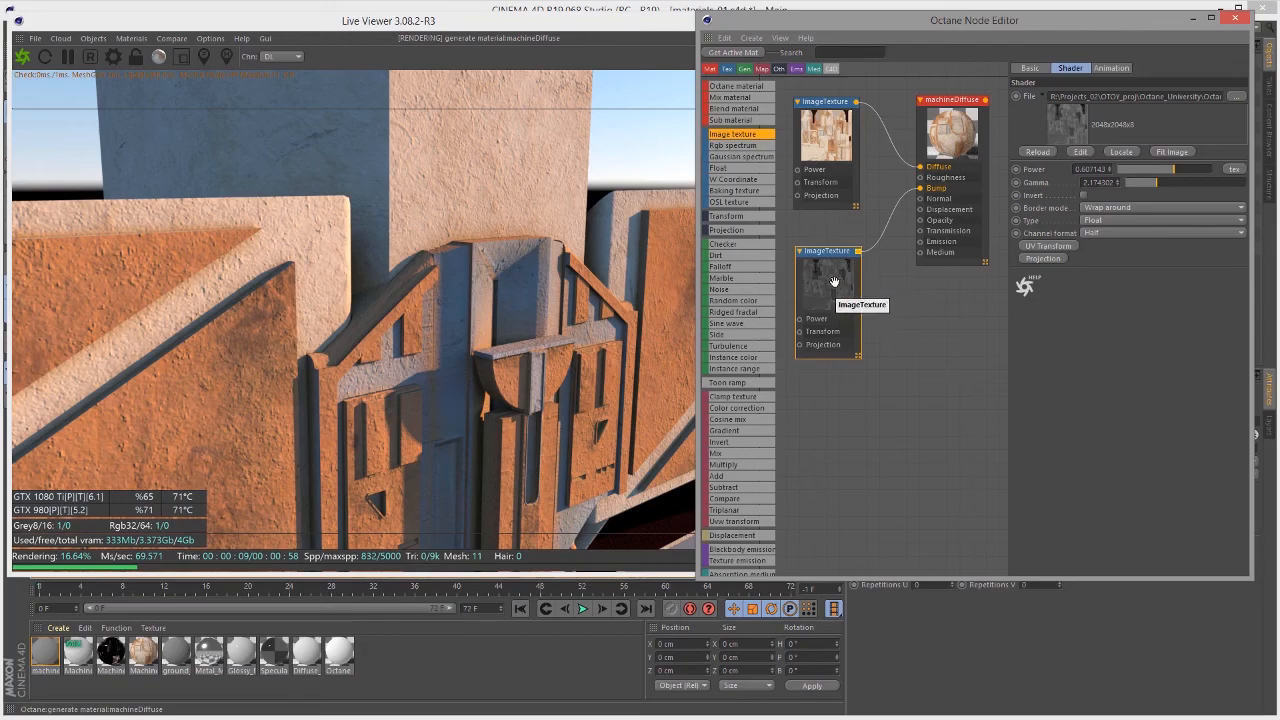
Move the bump ImageTexture node closer to the base color node and view the machine's center from the front
left_click_drag(828, 268, 826, 256)
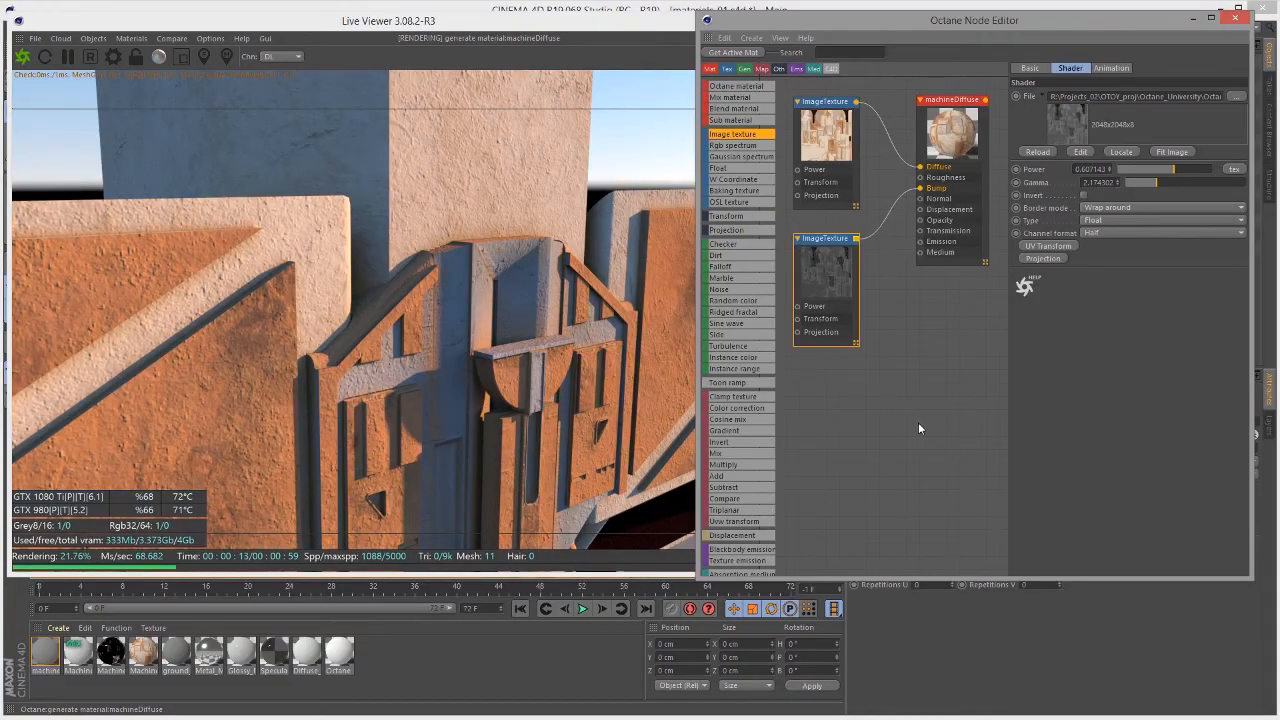
right_click_drag(634, 309, 554, 294, "alt")
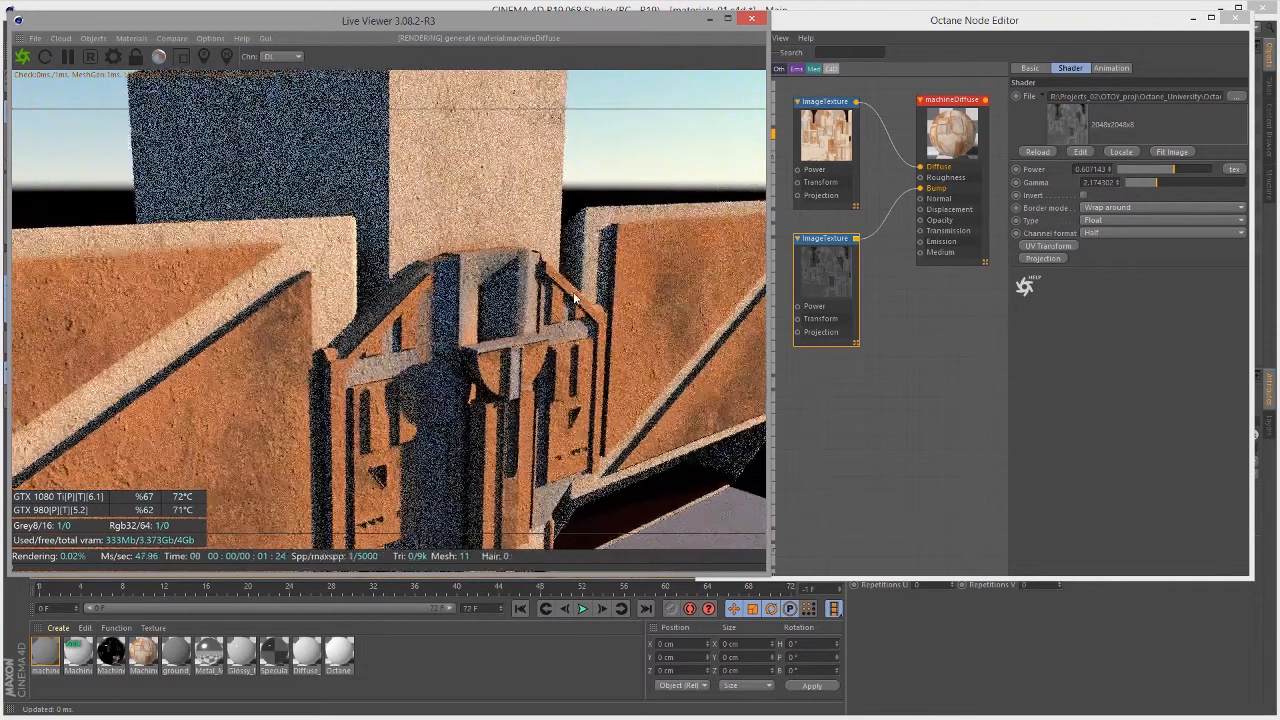
left_click_drag(554, 294, 689, 268, "alt")
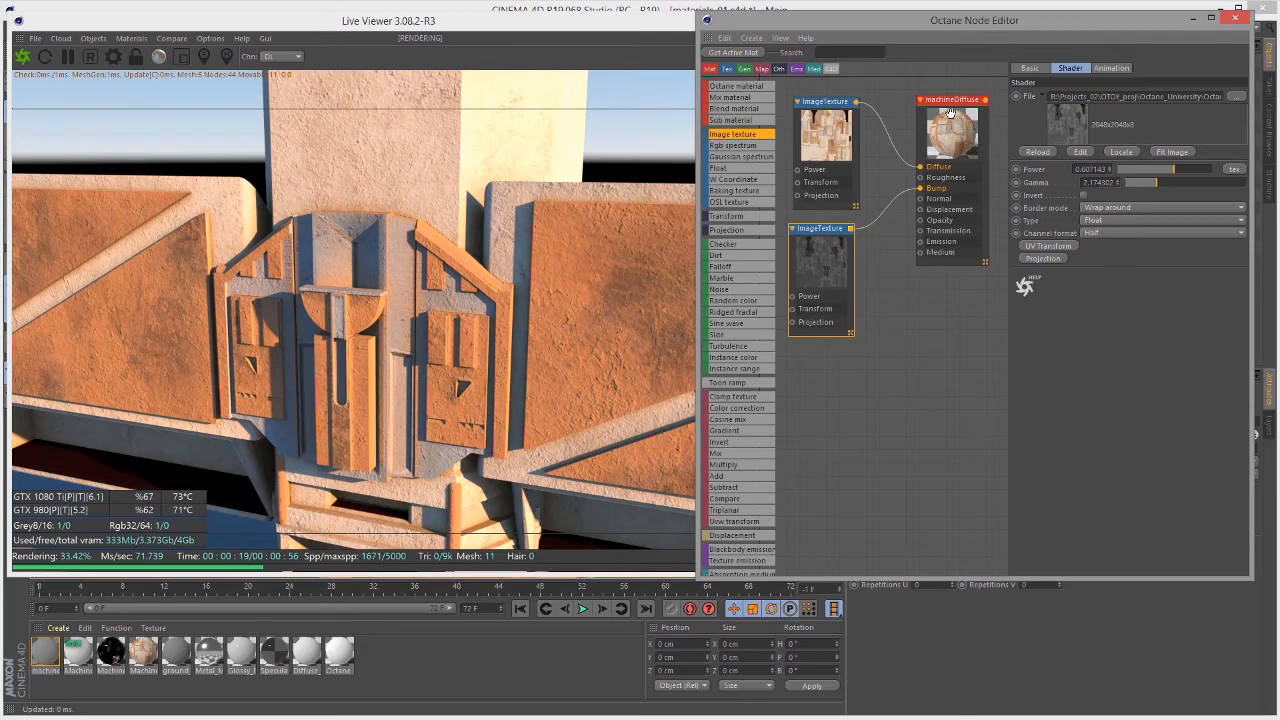
Move machineDiffuse lower and add a third Image texture node below the bump texture, keeping its Type at Normal
left_click_drag(944, 108, 942, 196)
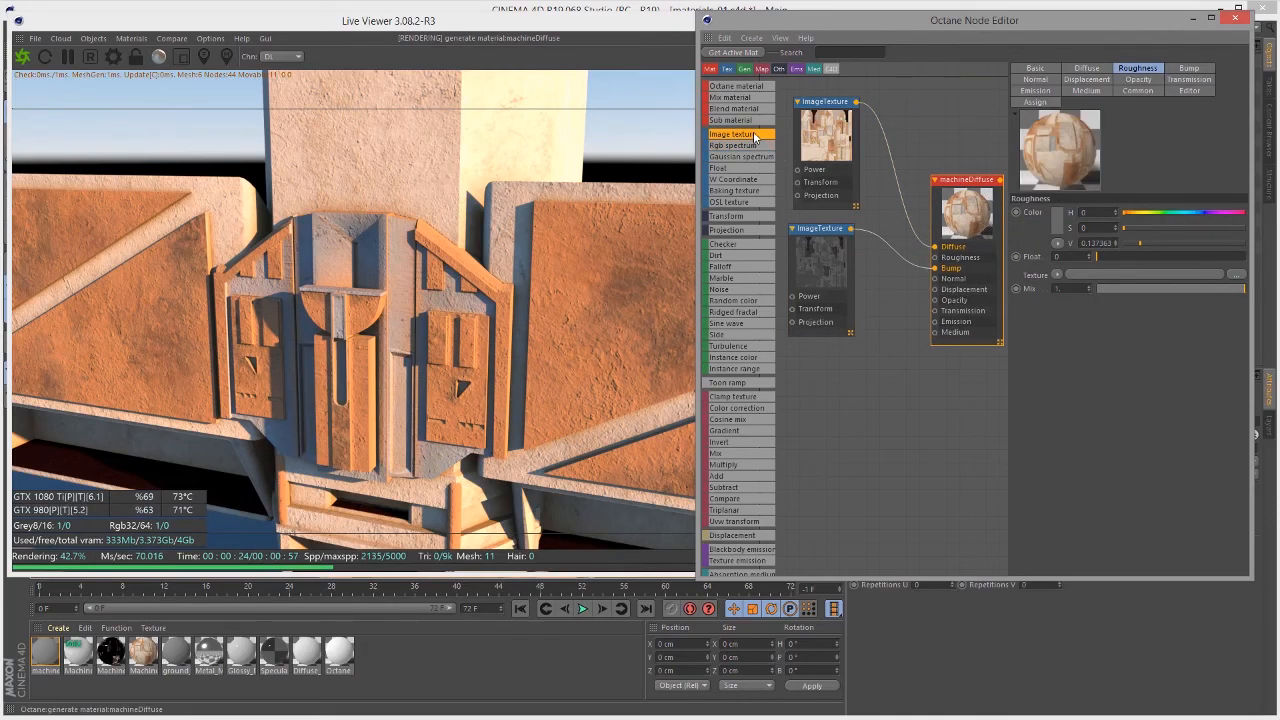
left_click_drag(855, 406, 815, 357)
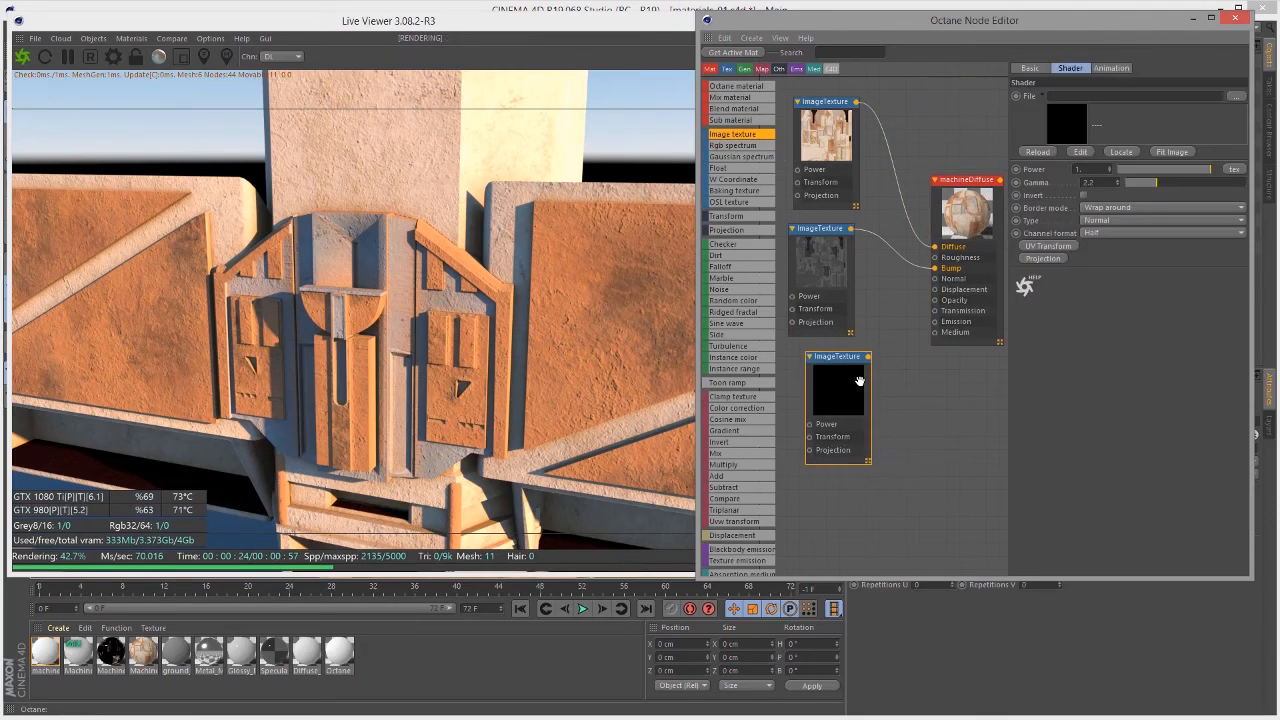
left_click(1100, 220)
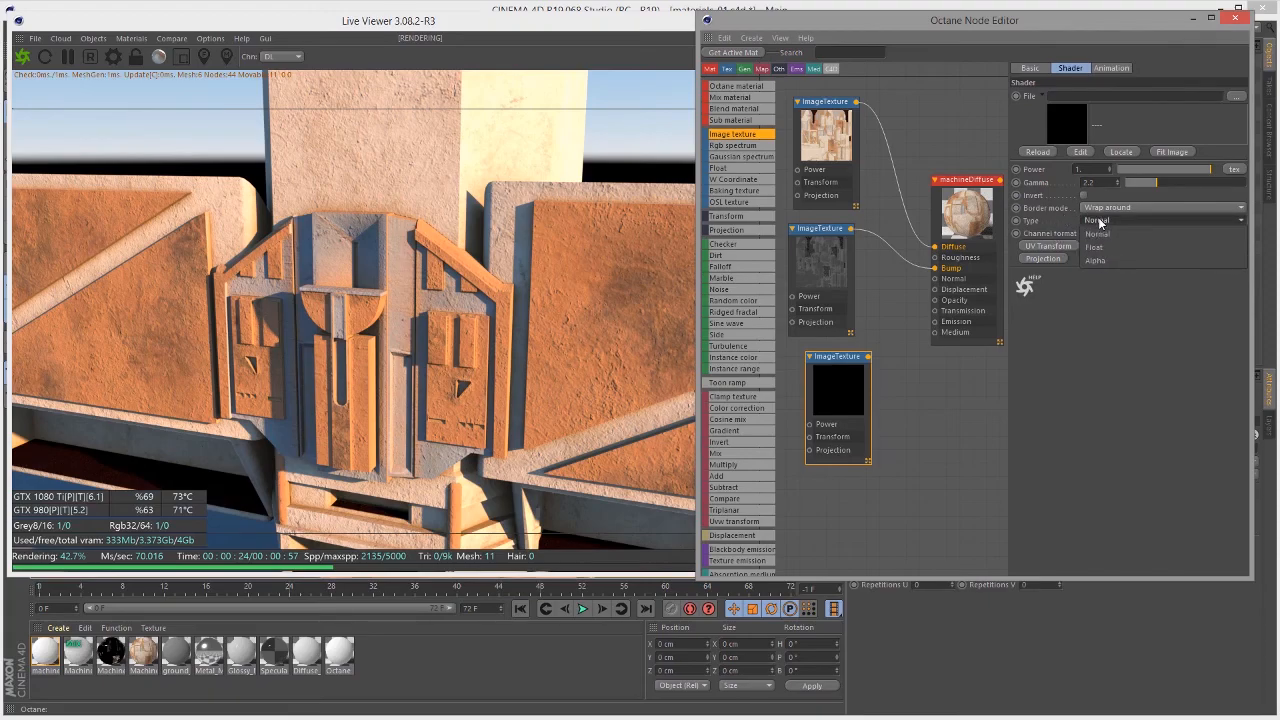
left_click(1100, 221)
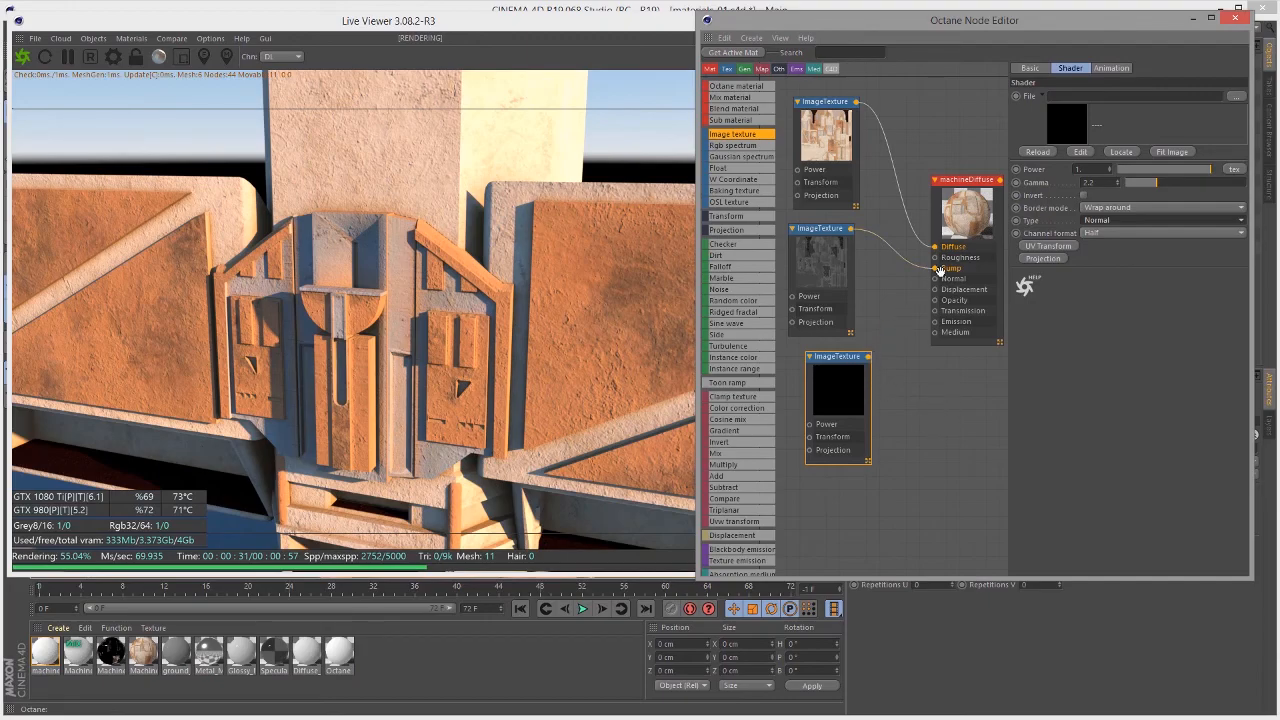
left_click_drag(852, 382, 843, 381)
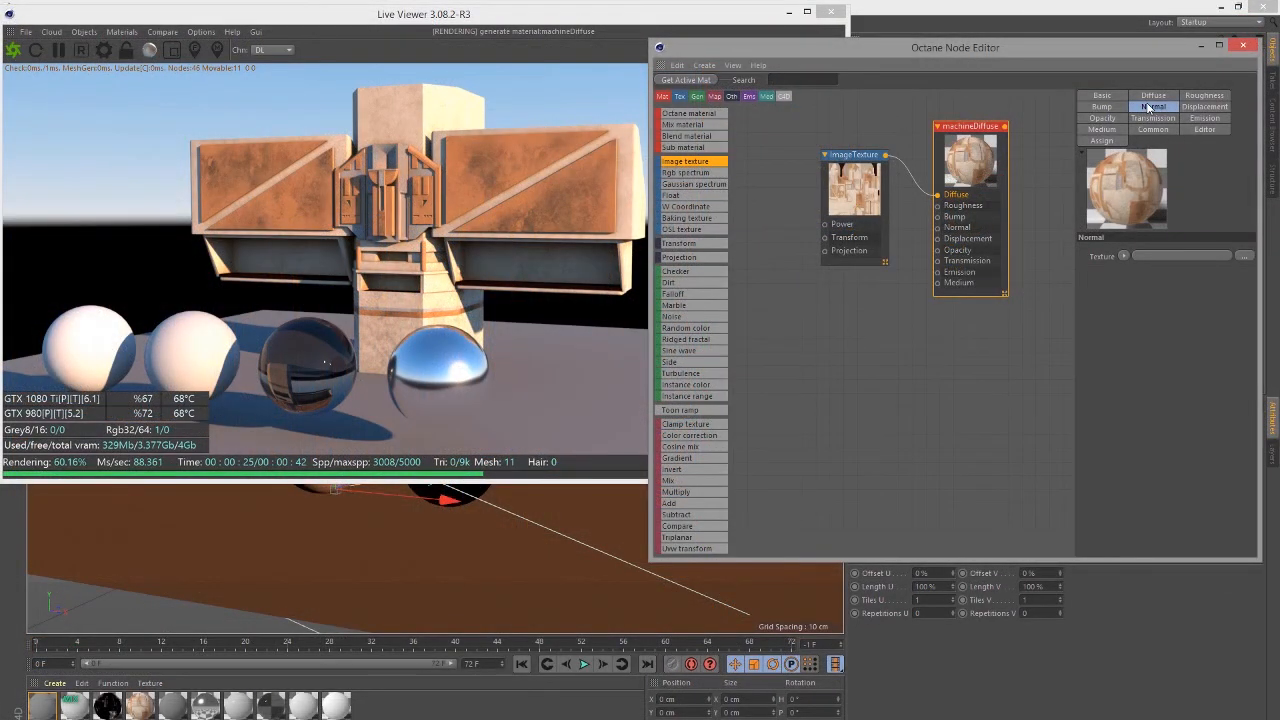
Show machineDiffuse's Displacement settings, reposition its node and enlarge the Node Editor window to reveal more node types
left_click(1196, 106)
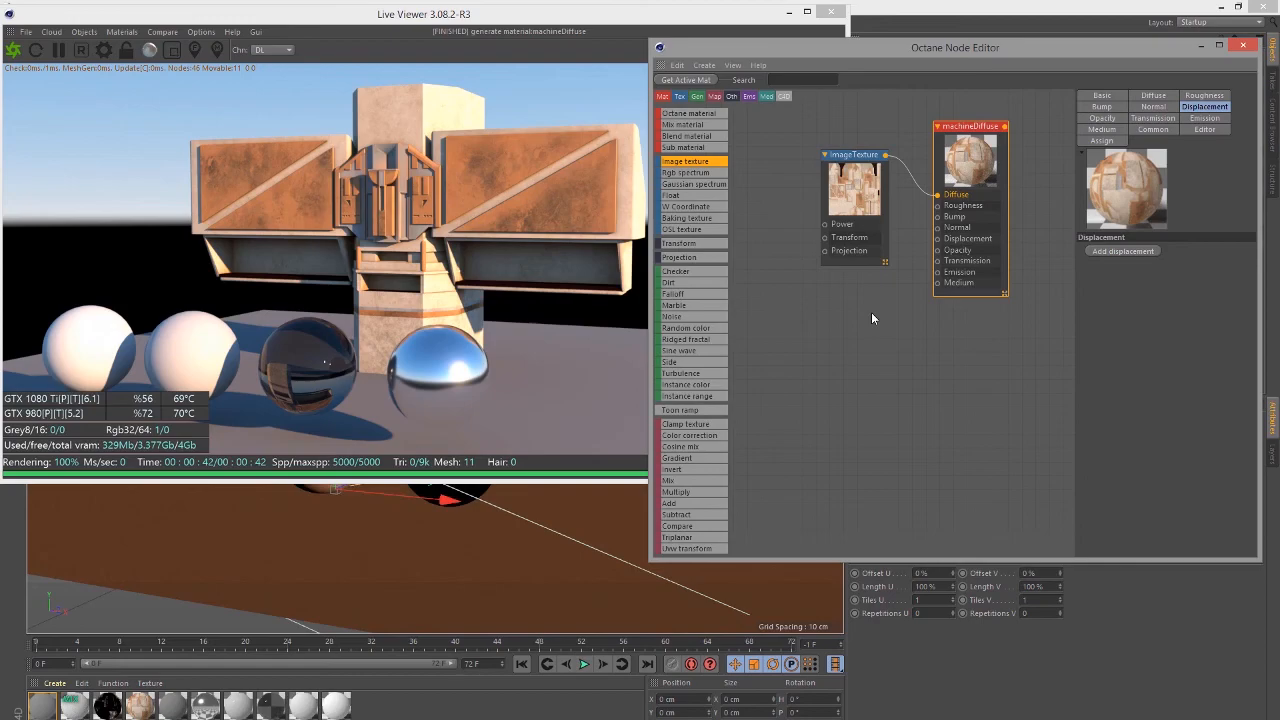
left_click_drag(964, 135, 961, 163)
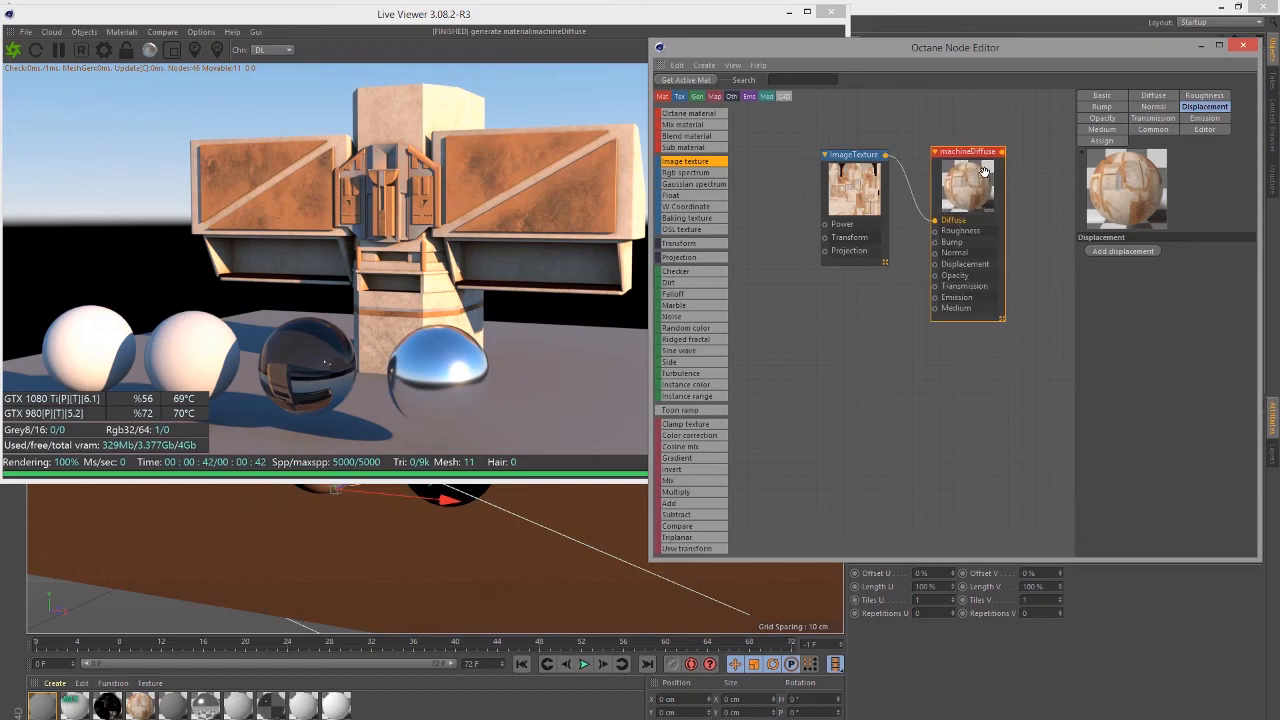
middle_click_drag(834, 348, 812, 418)
scroll(822, 395, "up", 2)
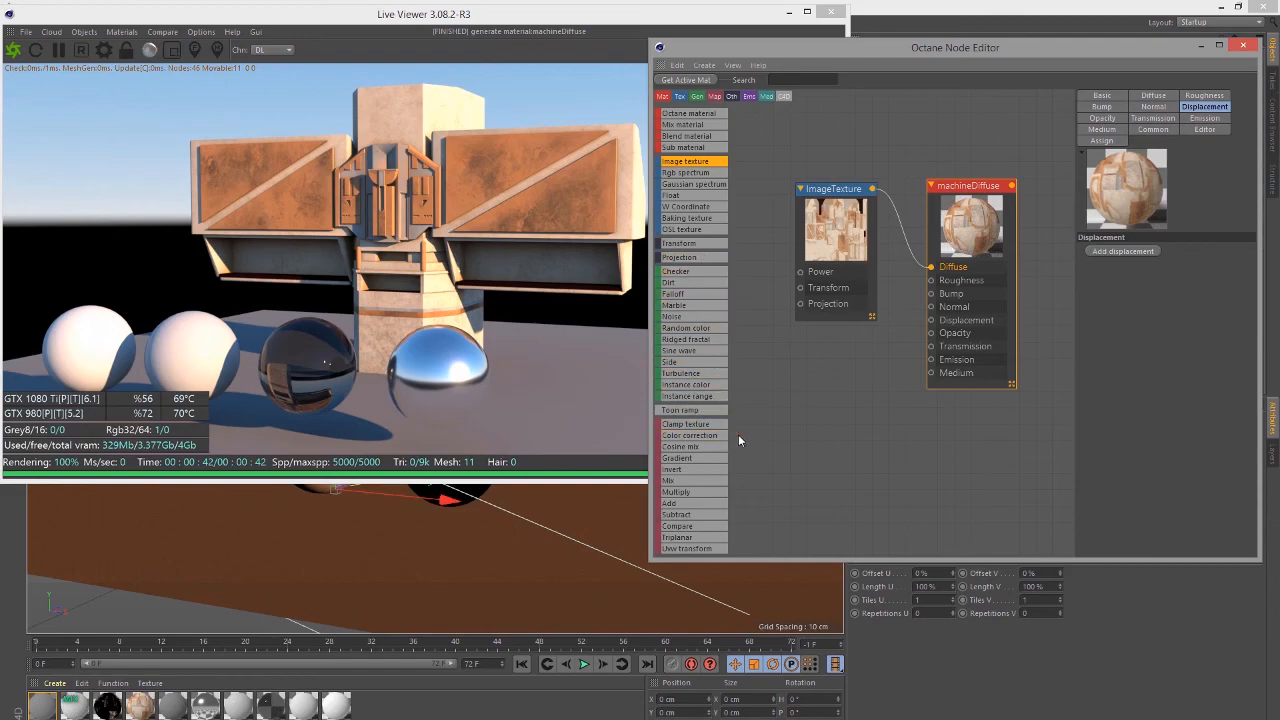
left_click_drag(946, 234, 949, 231)
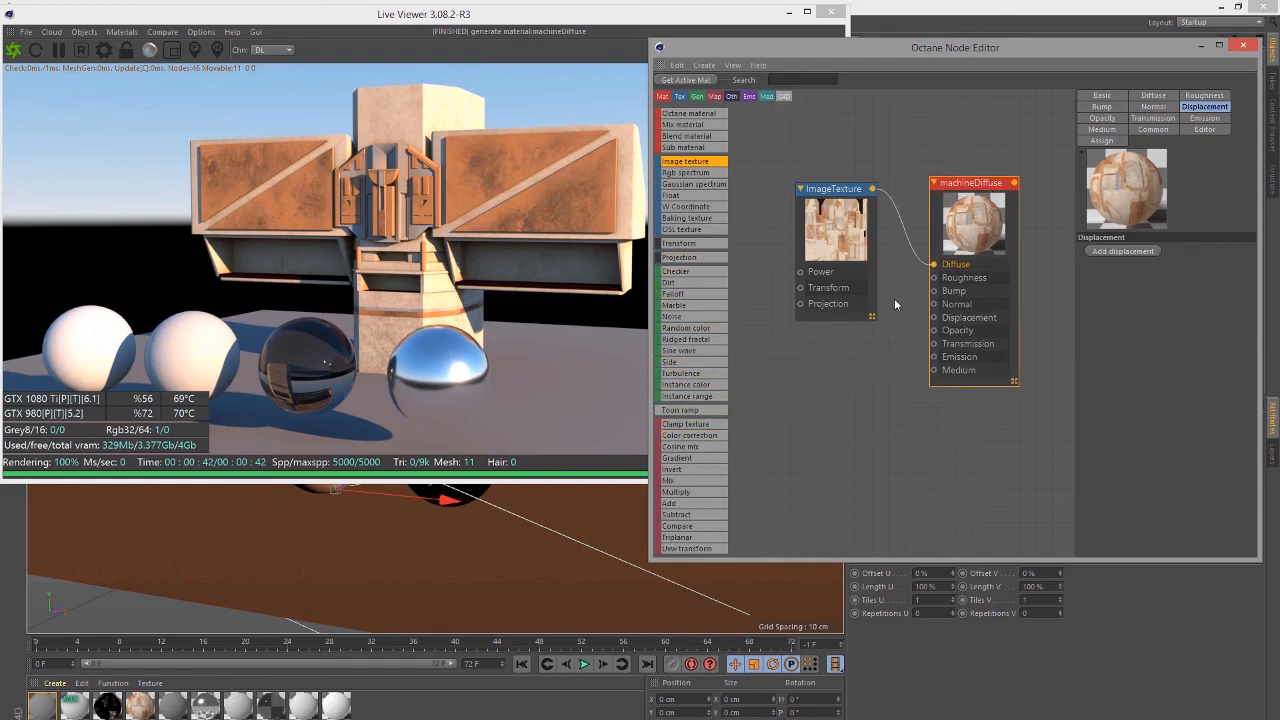
left_click_drag(812, 558, 780, 667)
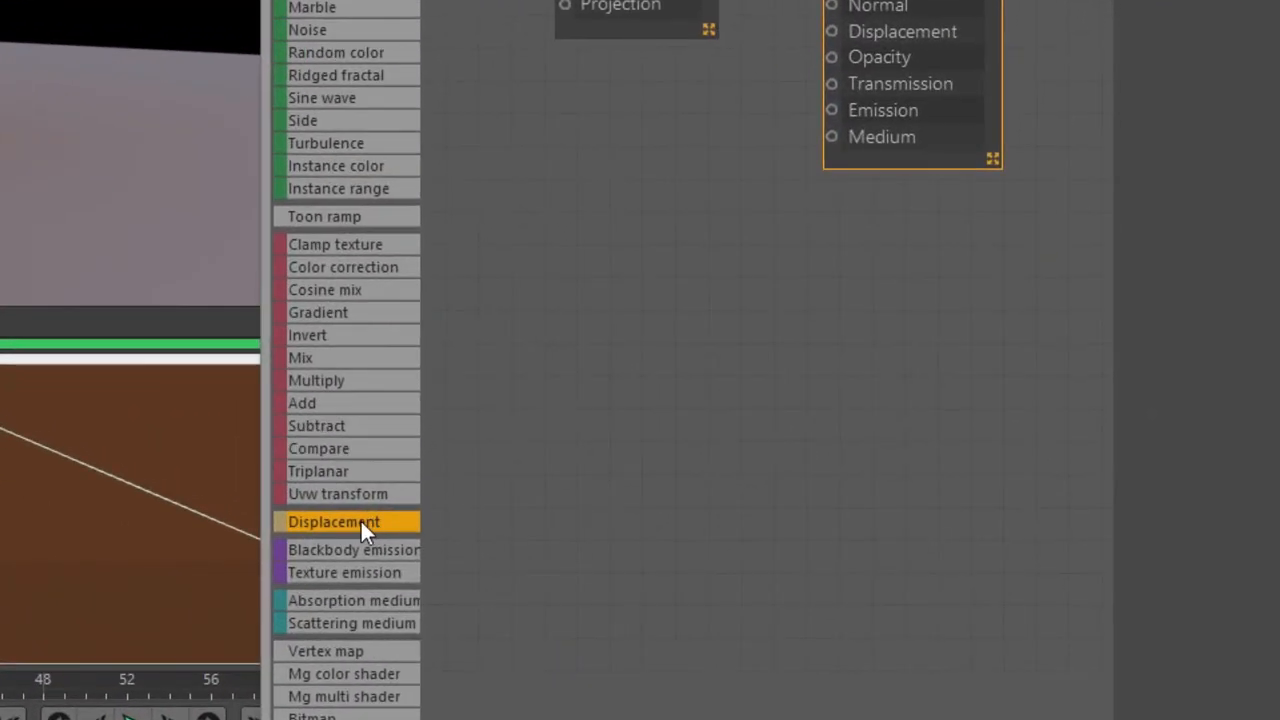
Add a Displacement node below the base color texture and connect it to machineDiffuse's Displacement input
left_click_drag(621, 97, 634, 114)
left_click_drag(713, 107, 831, 31)
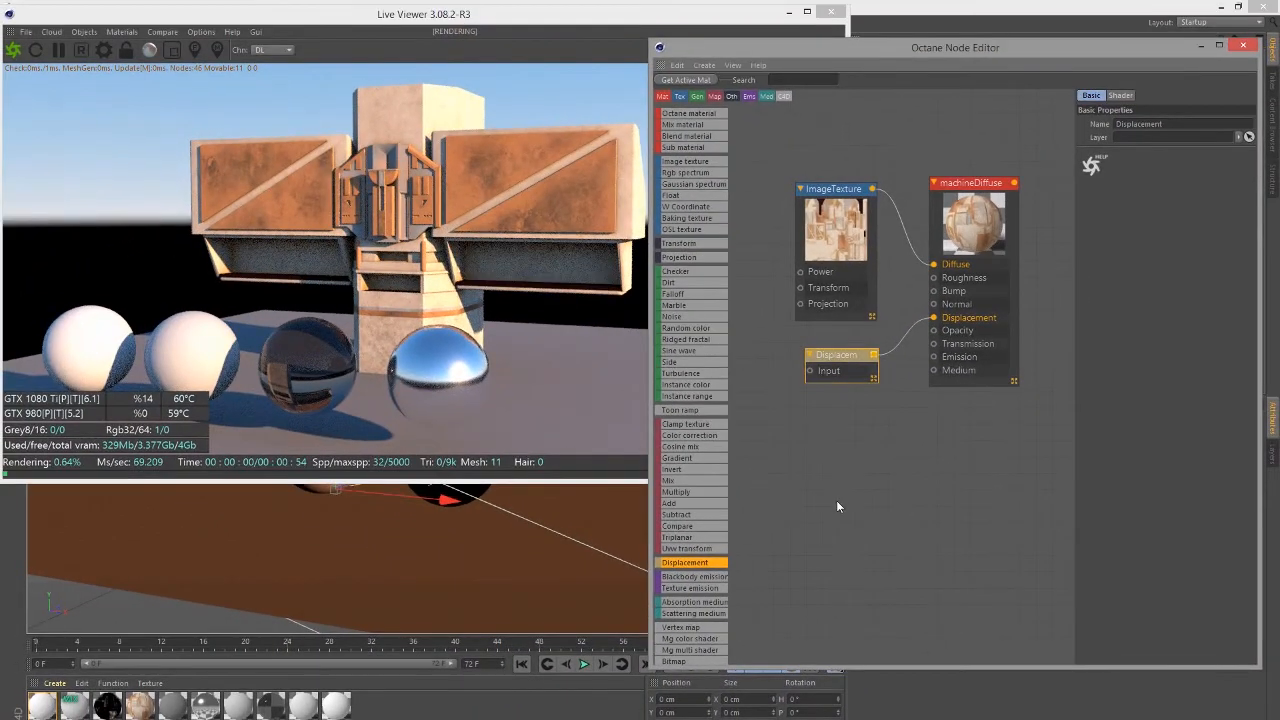
middle_click_drag(836, 500, 965, 526)
middle_click_drag(1002, 483, 876, 514)
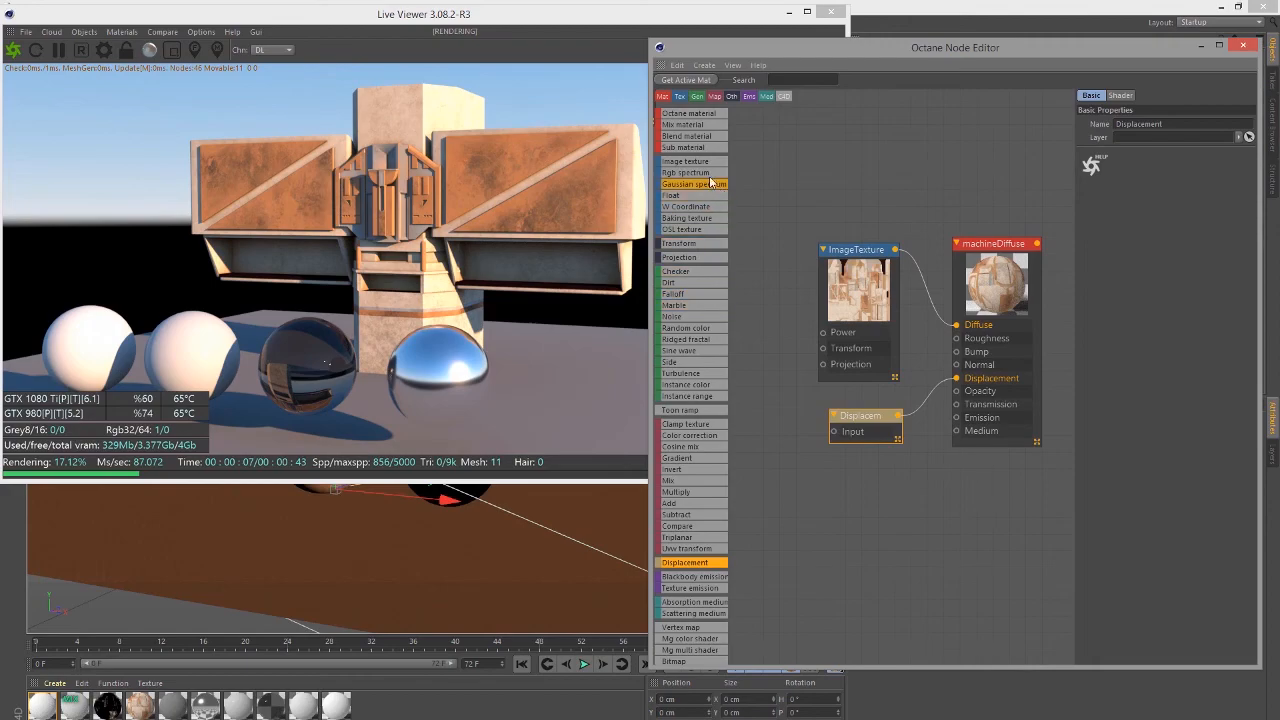
Add an Image texture node below the Displacement node and set its Type to Float
left_click_drag(704, 162, 780, 482)
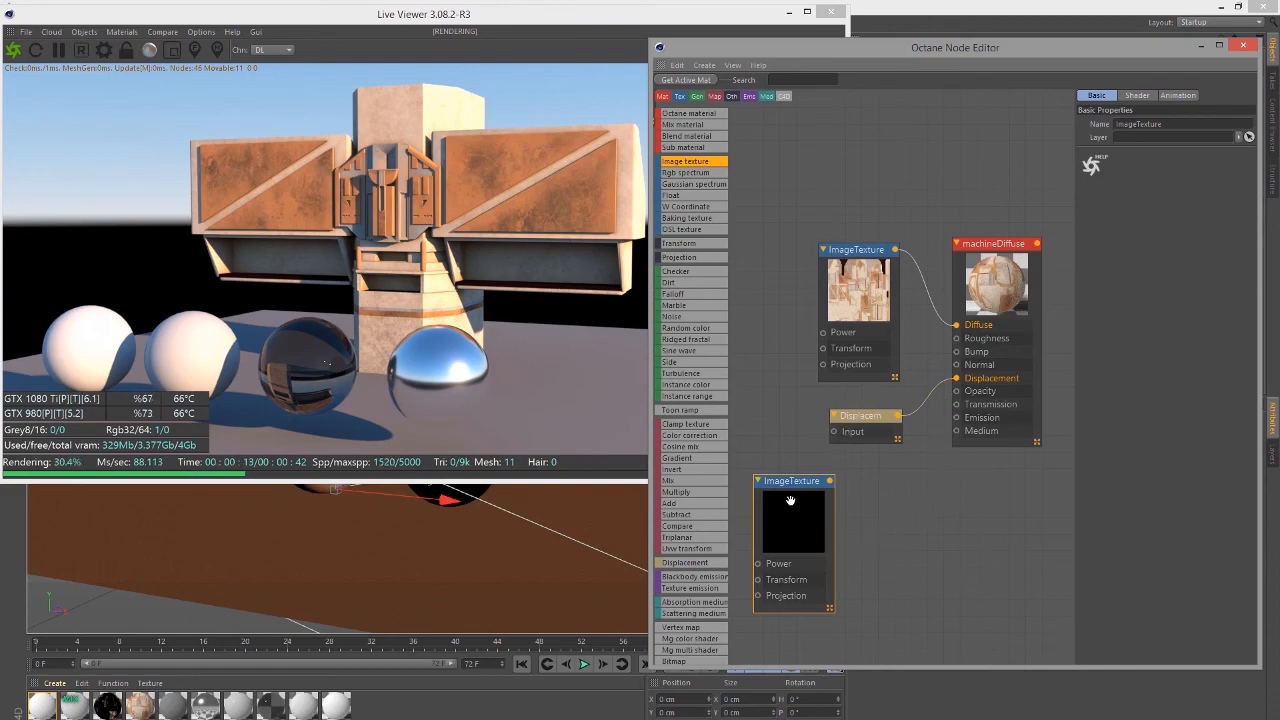
left_click(1138, 96)
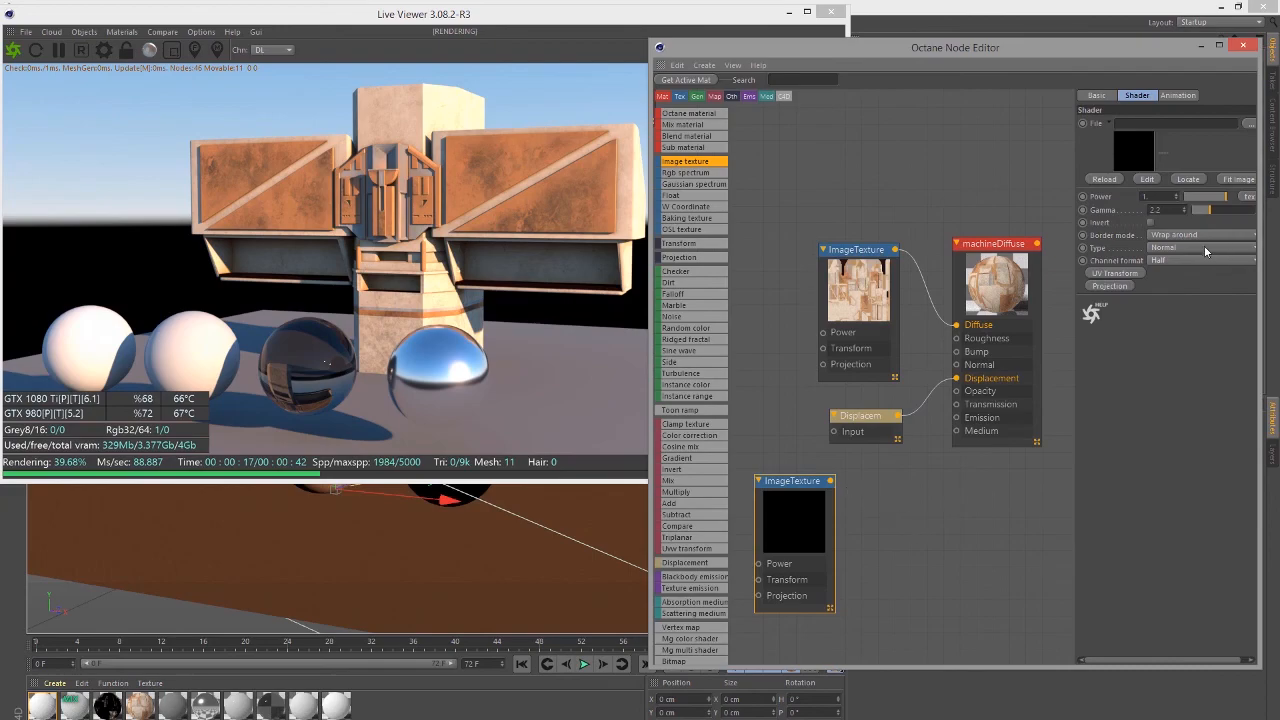
left_click(1173, 249)
left_click(1172, 271)
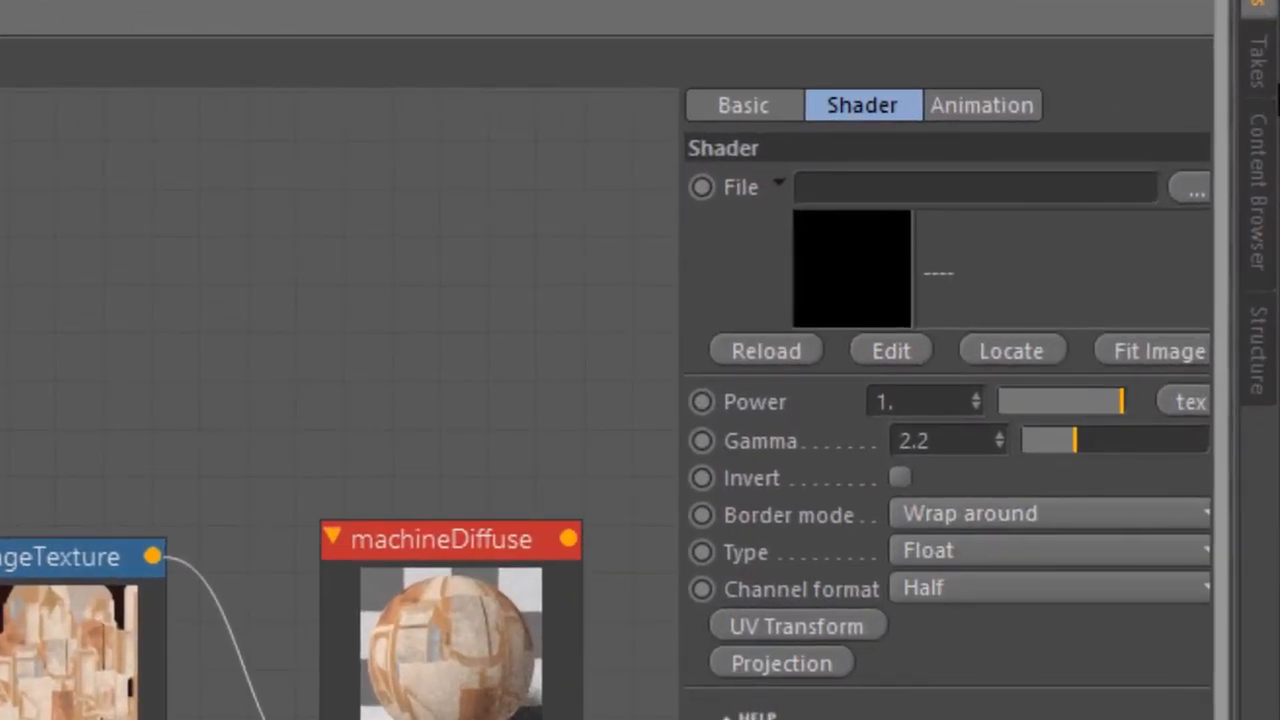
Load bigBarMachine_1001_Height.png into the new texture without copying it to the project, and connect it to the Displacement node's Input
left_click(1189, 190)
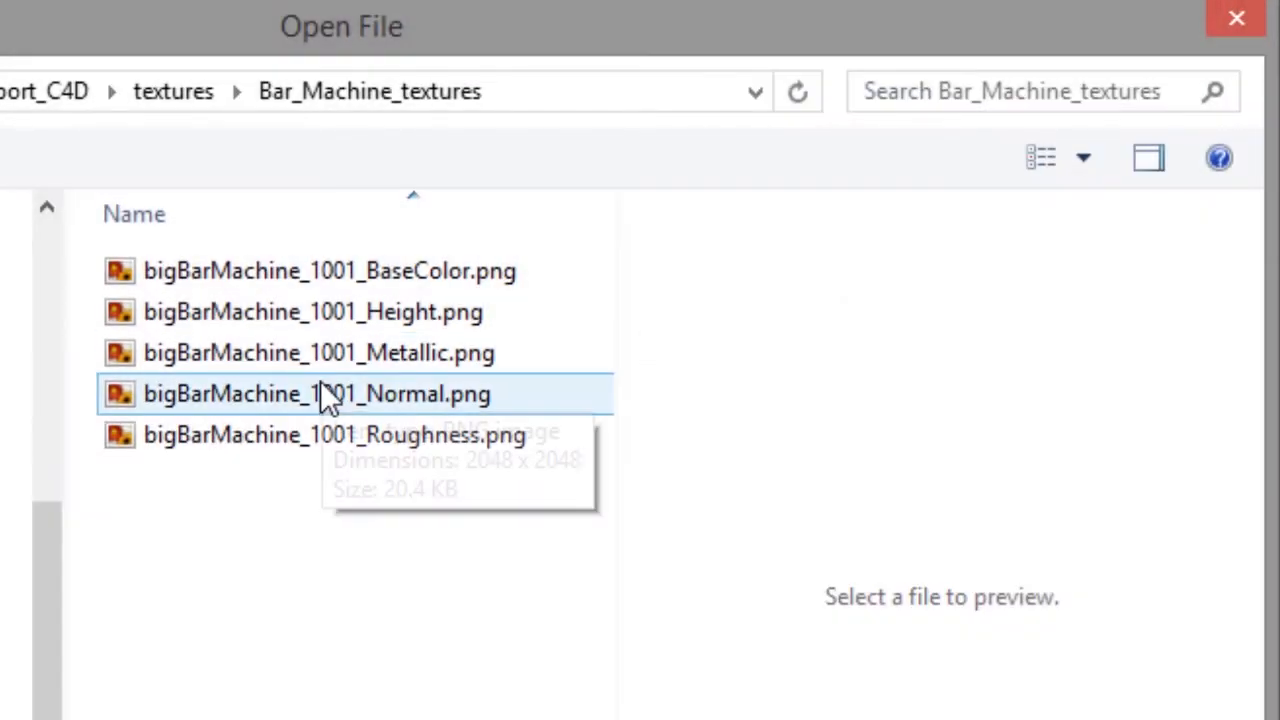
left_click(472, 316)
double_click(472, 316)
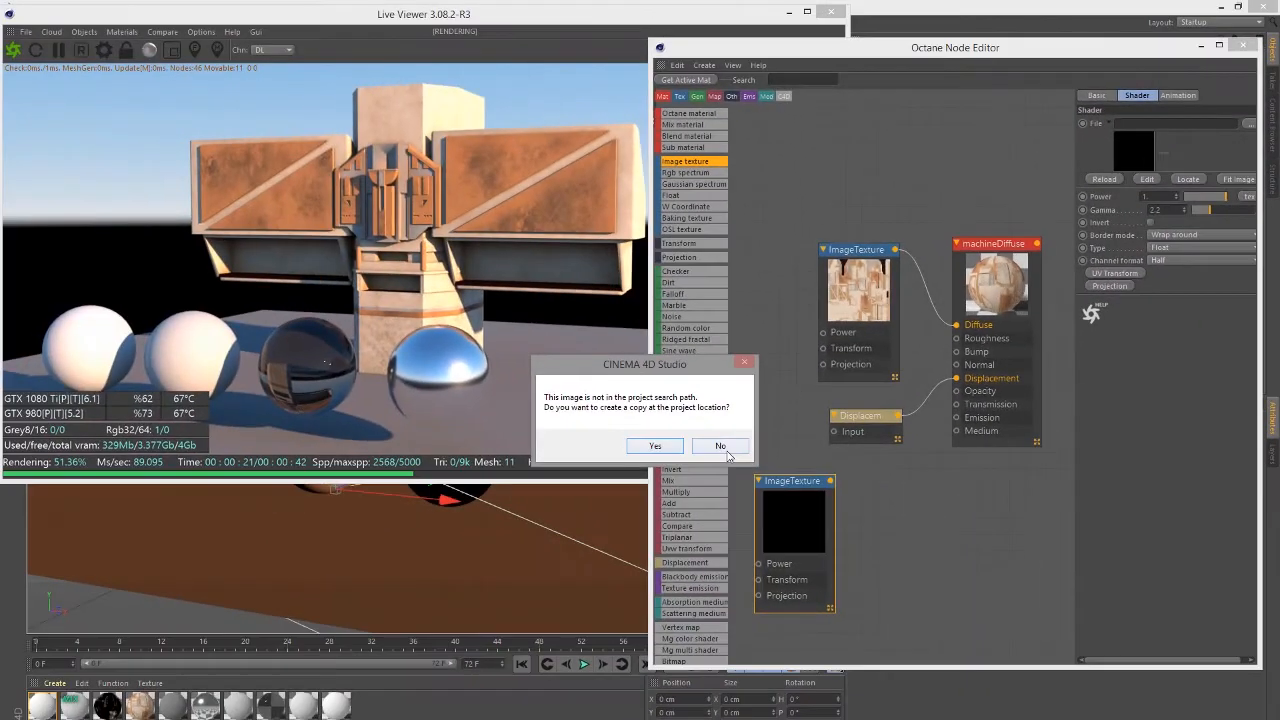
left_click(720, 446)
left_click_drag(827, 488, 834, 432)
Set the Displacement node's Amount to 0.001 cm
left_click_drag(399, 156, 482, 157)
middle_click_drag(482, 157, 568, 208)
left_click(881, 417)
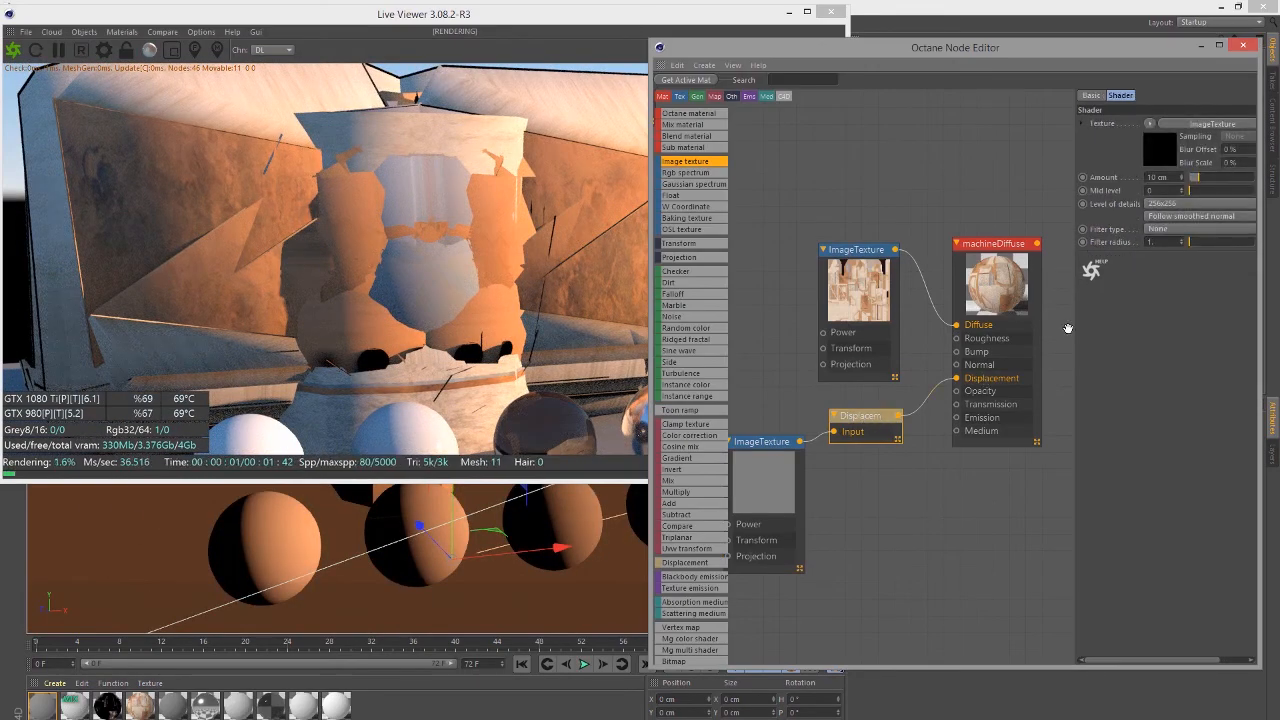
left_click_drag(1170, 177, 1062, 175)
key("BackSpace")
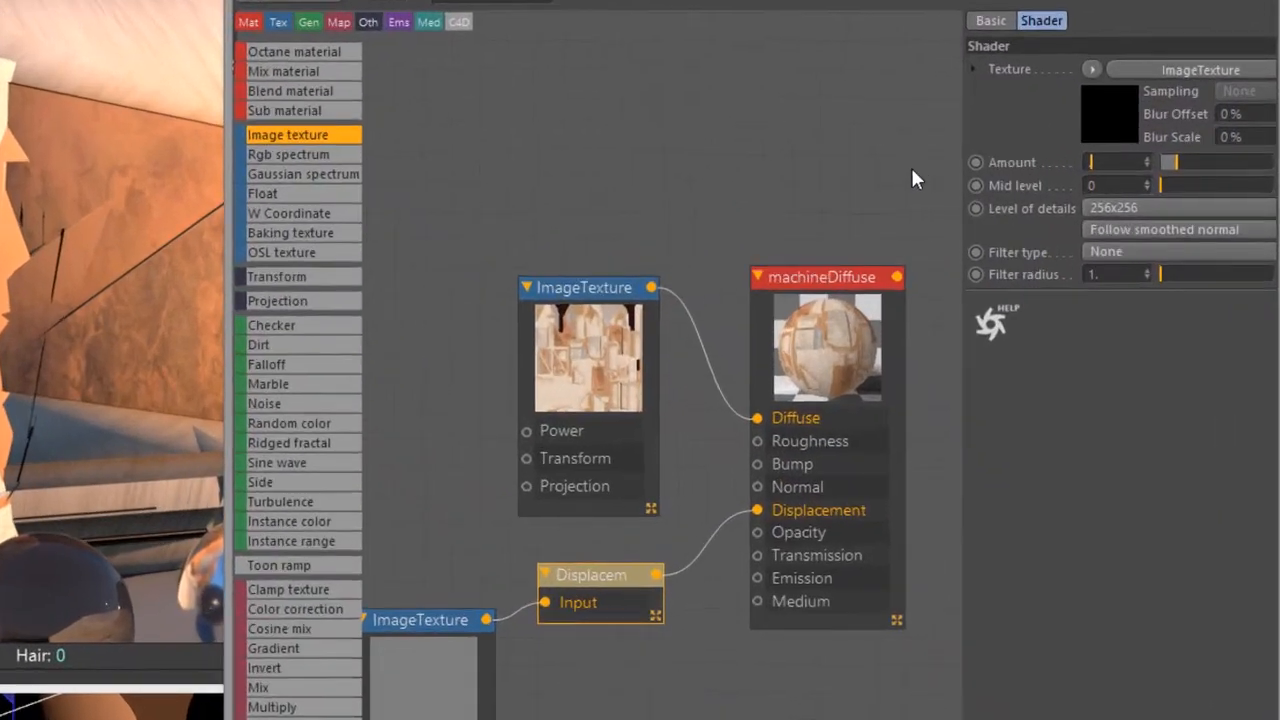
type("0.001")
key("Return")
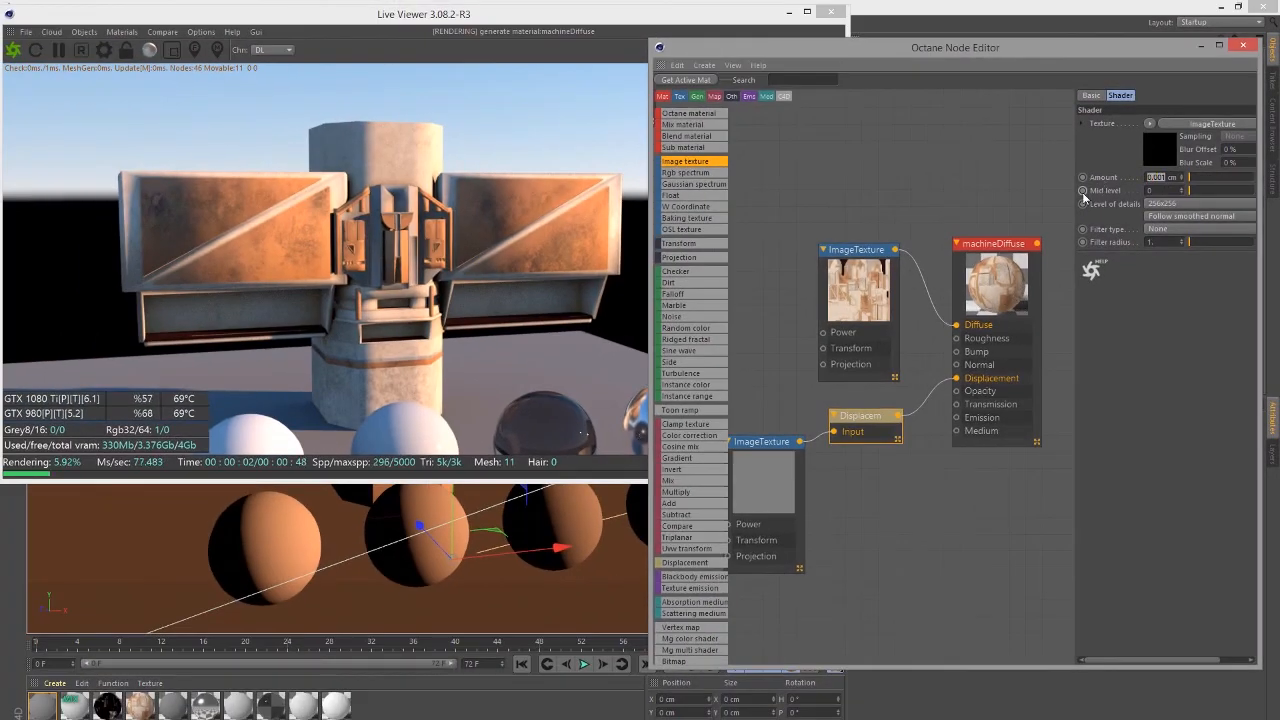
Raise the Displacement Amount to 0.01 cm and inspect the machine from a closer angle
type("0.01")
key("Return")
mouse_move(418, 214)
left_mouse_down()
mouse_move(502, 274)
mouse_move(433, 260)
mouse_move(435, 213)
left_mouse_up()
right_click_drag(434, 214, 531, 263)
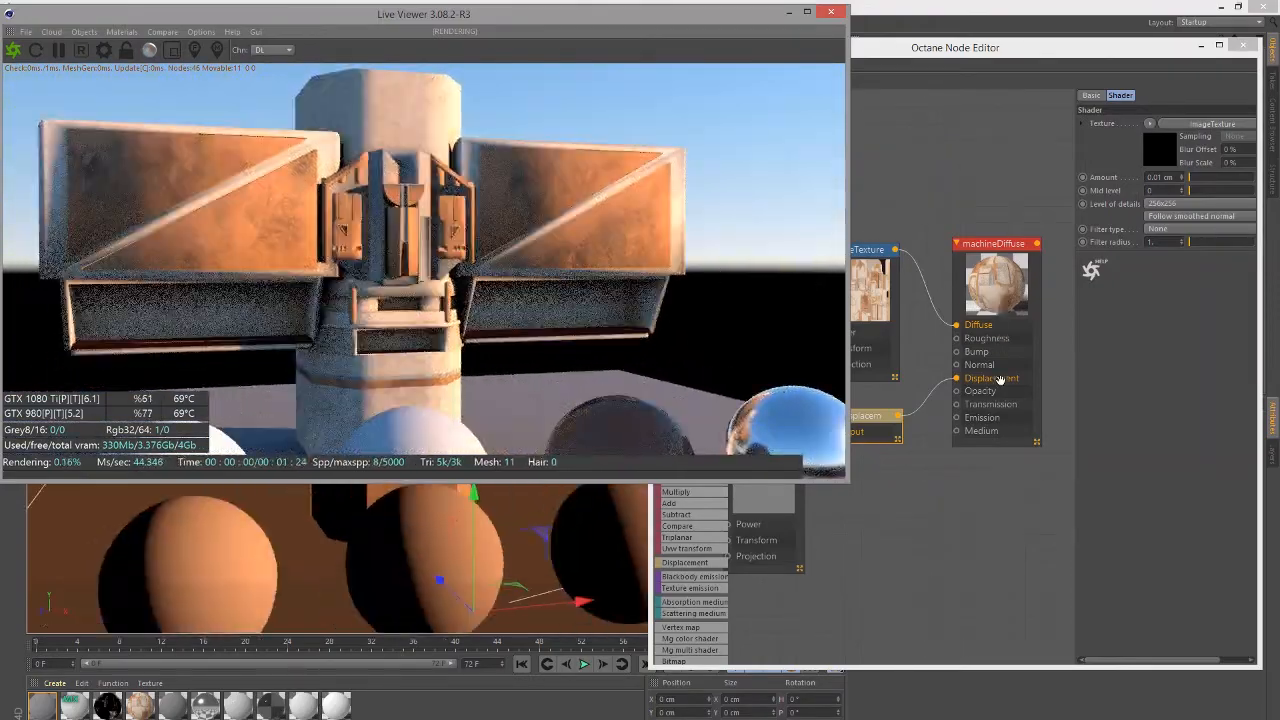
Delete the Displacement node and its height ImageTexture node
left_click(926, 504)
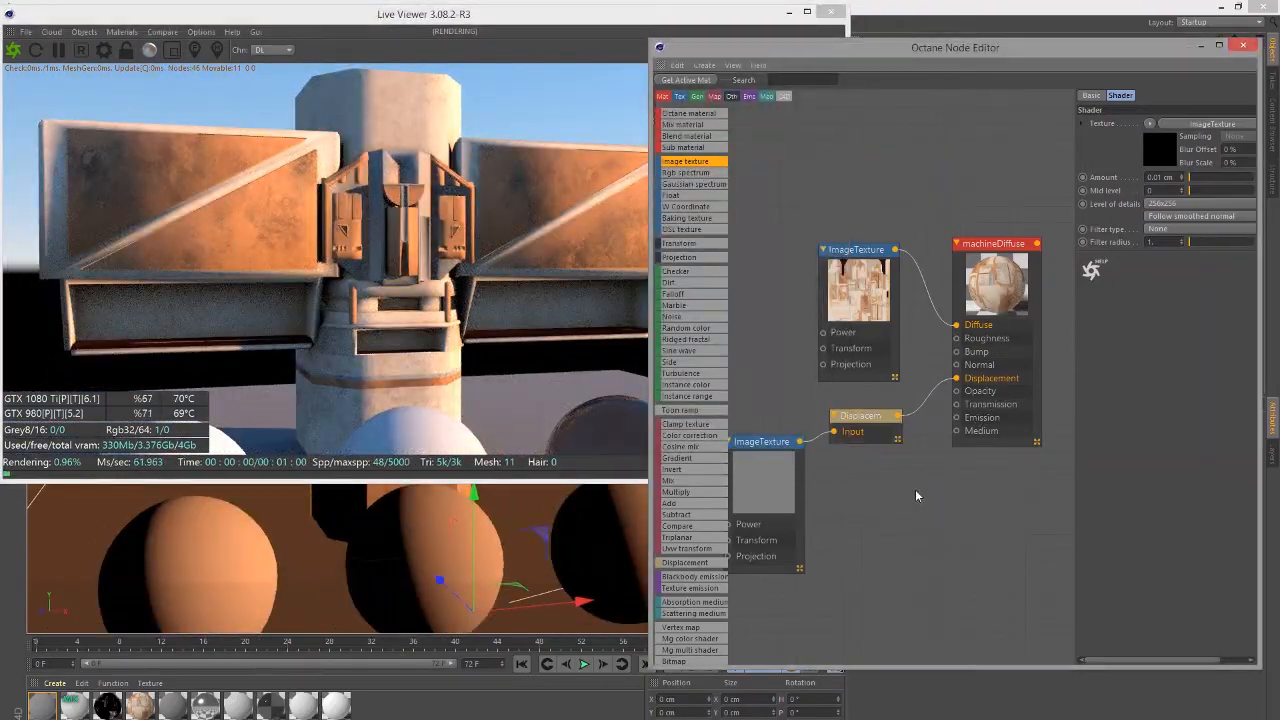
left_click_drag(892, 594, 795, 412)
key("Delete")
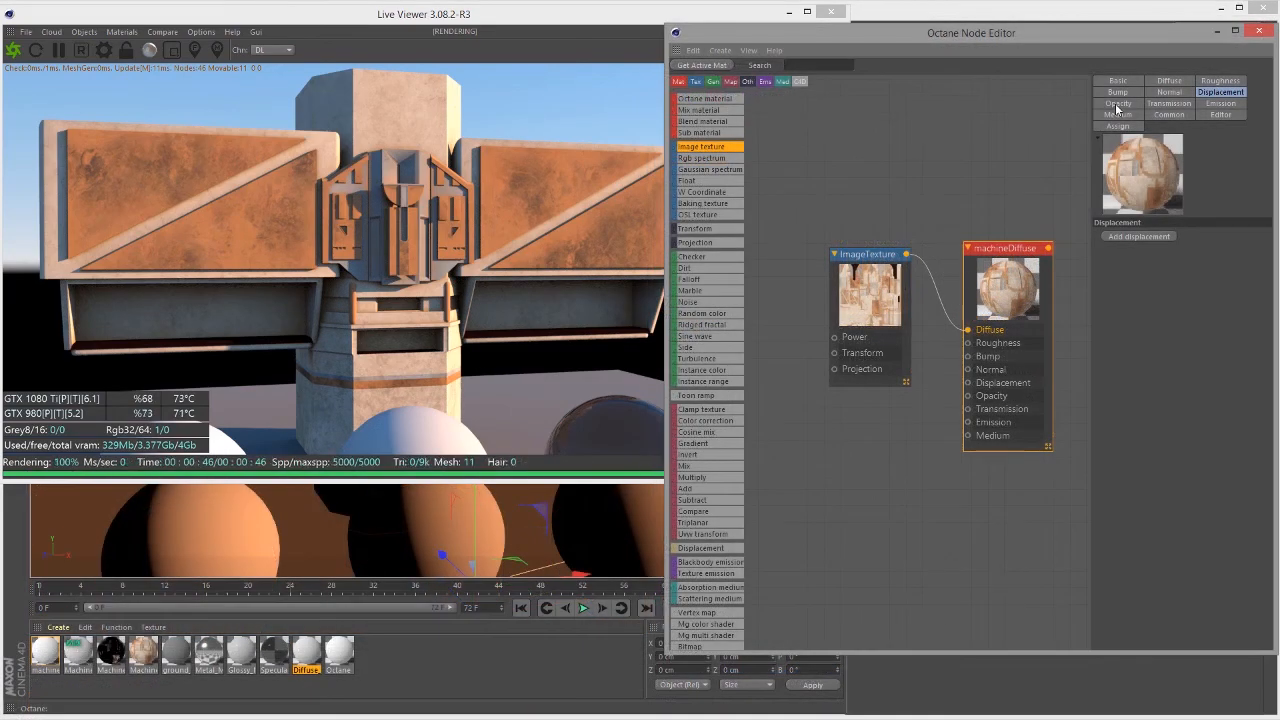
Show machineDiffuse's Opacity settings and shift both the ImageTexture and machineDiffuse nodes clear of the settings area
left_click(1117, 106)
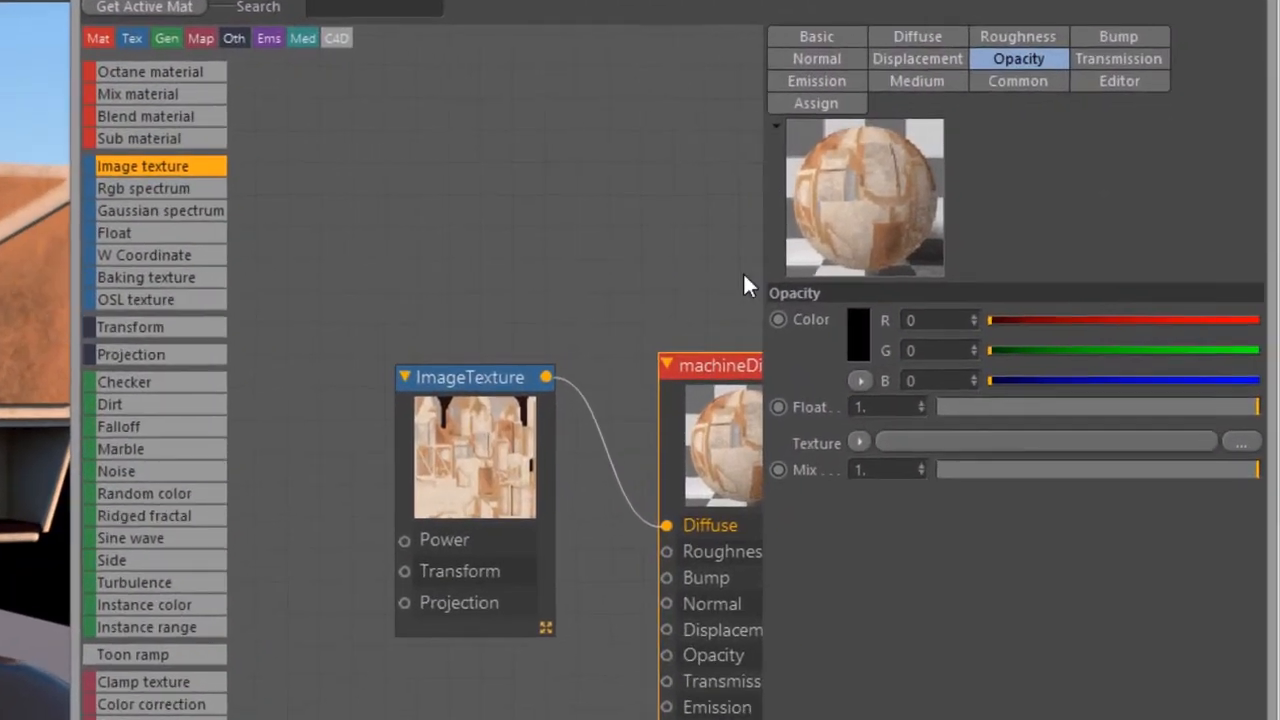
left_click_drag(694, 362, 614, 368)
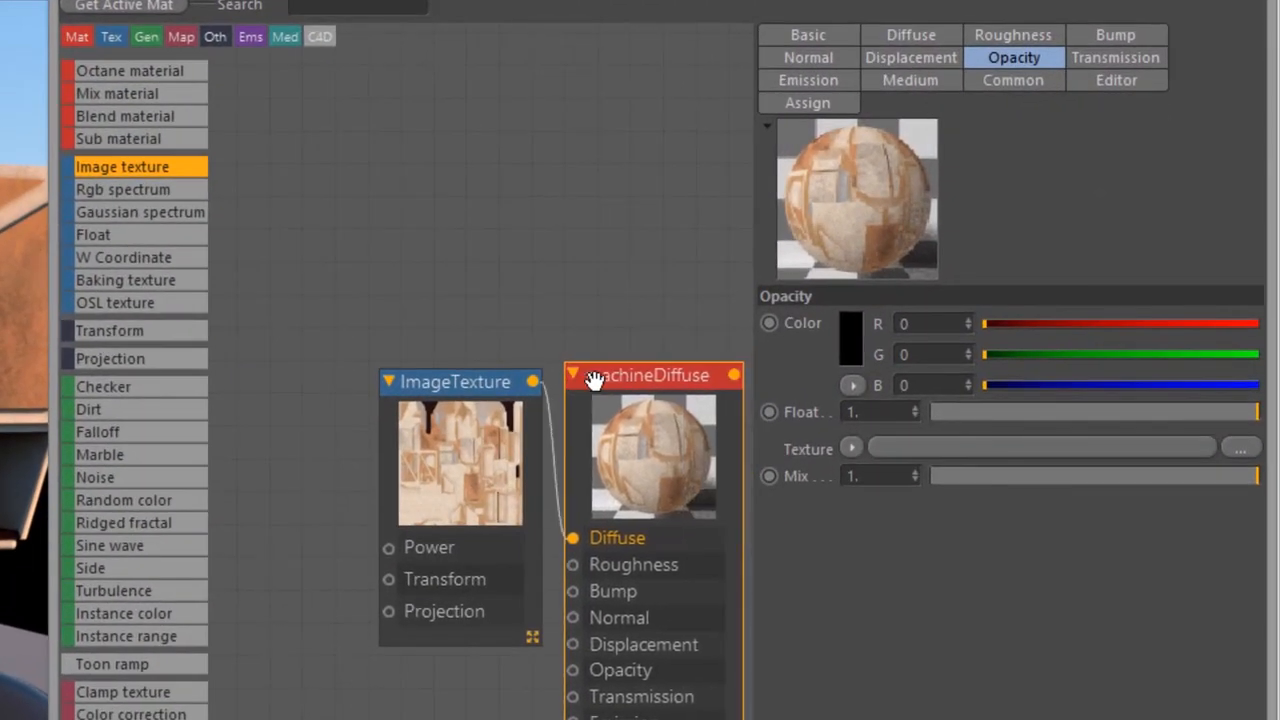
left_click_drag(482, 392, 374, 392)
left_click_drag(603, 373, 505, 378)
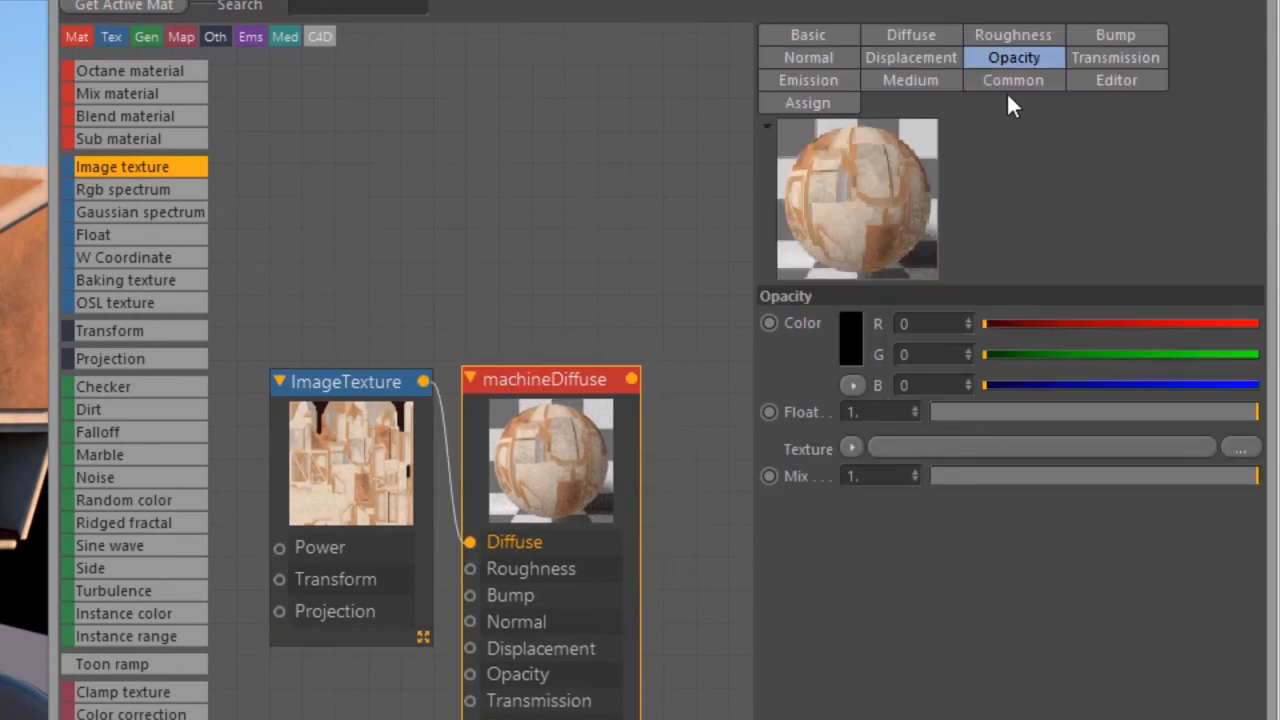
Test a reduced opacity Float and restore it to 1, and switch the opacity Color to HSV with V at 1
left_click_drag(1230, 411, 1071, 414)
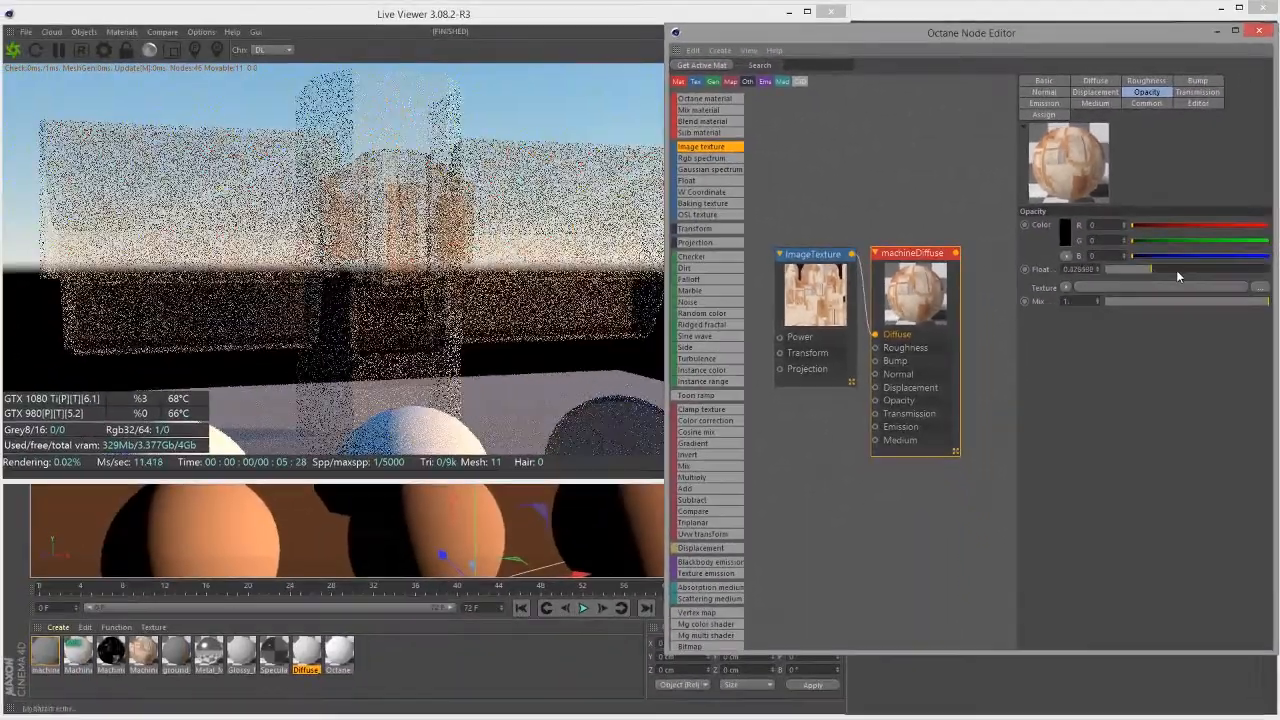
left_click_drag(1176, 270, 1278, 290)
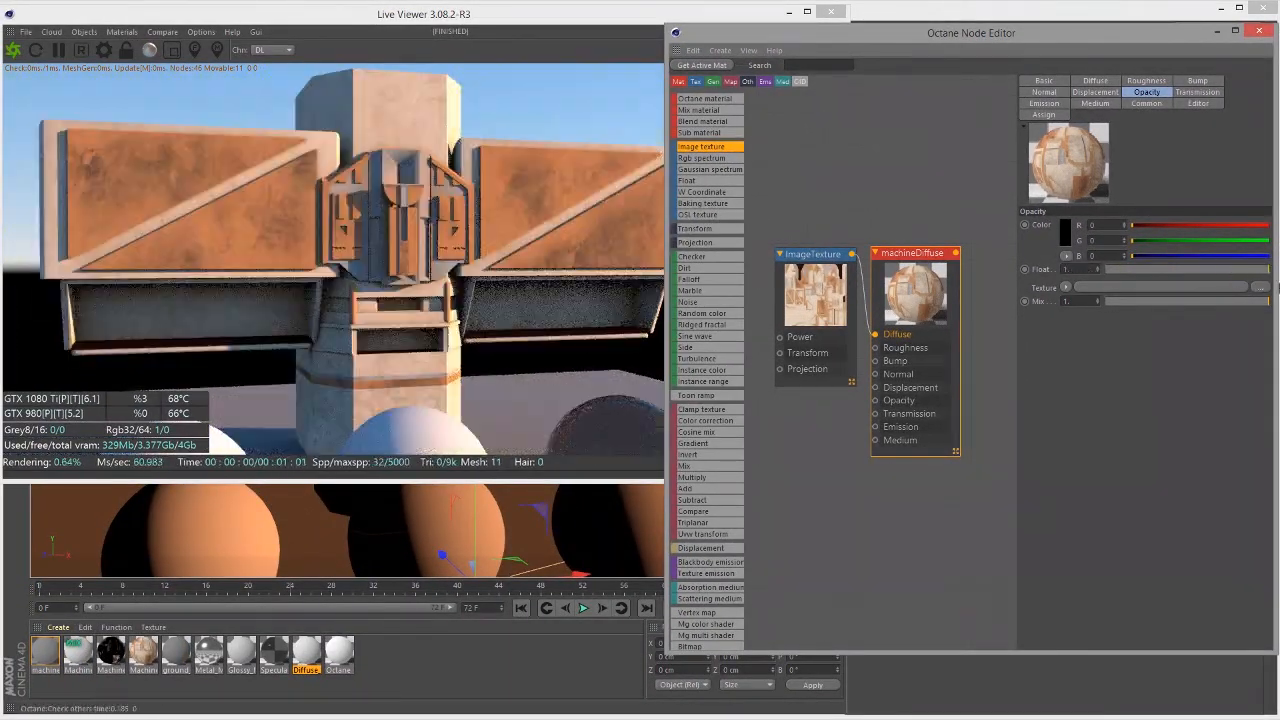
left_click(1067, 256)
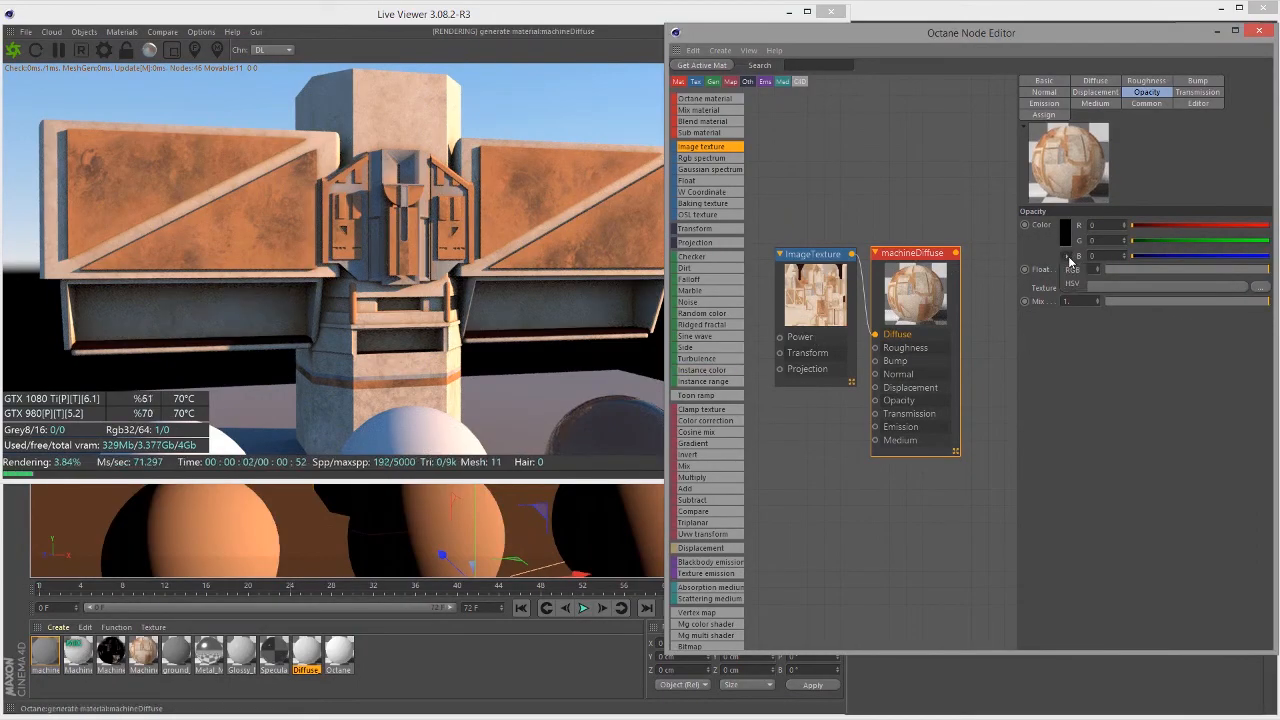
left_click(1074, 280)
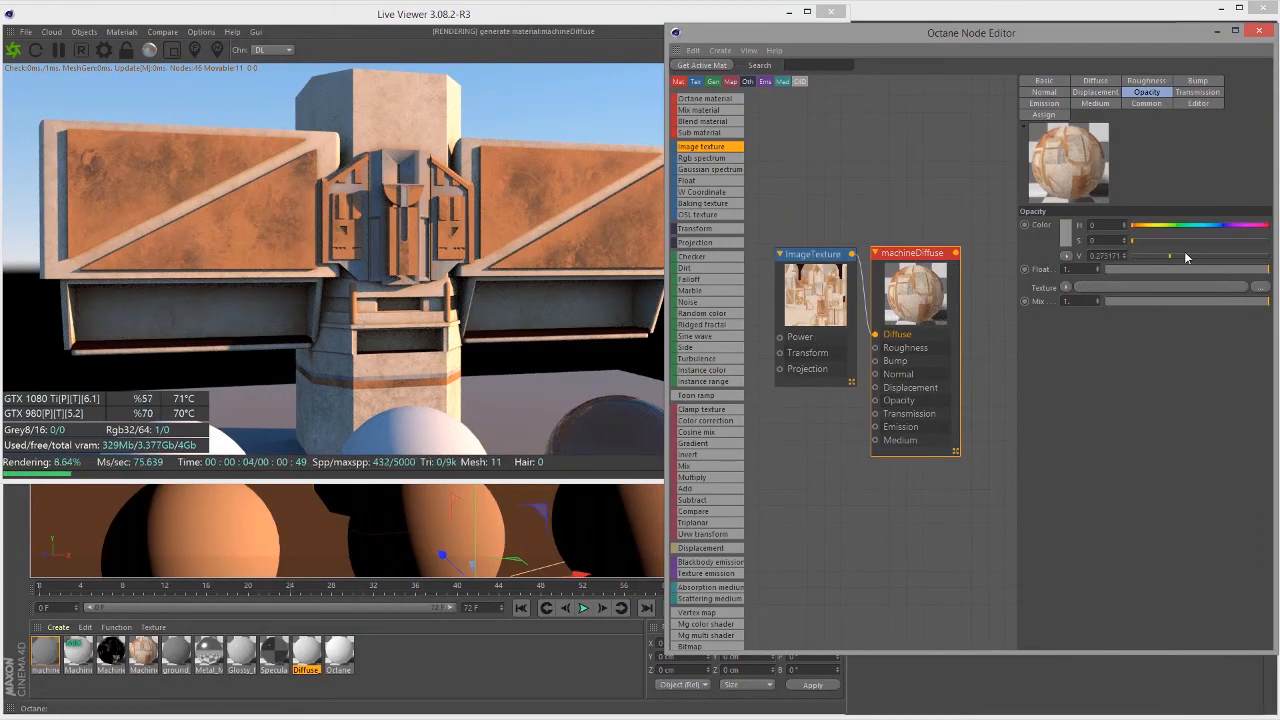
left_click(1178, 261)
left_click_drag(1178, 261, 1274, 277)
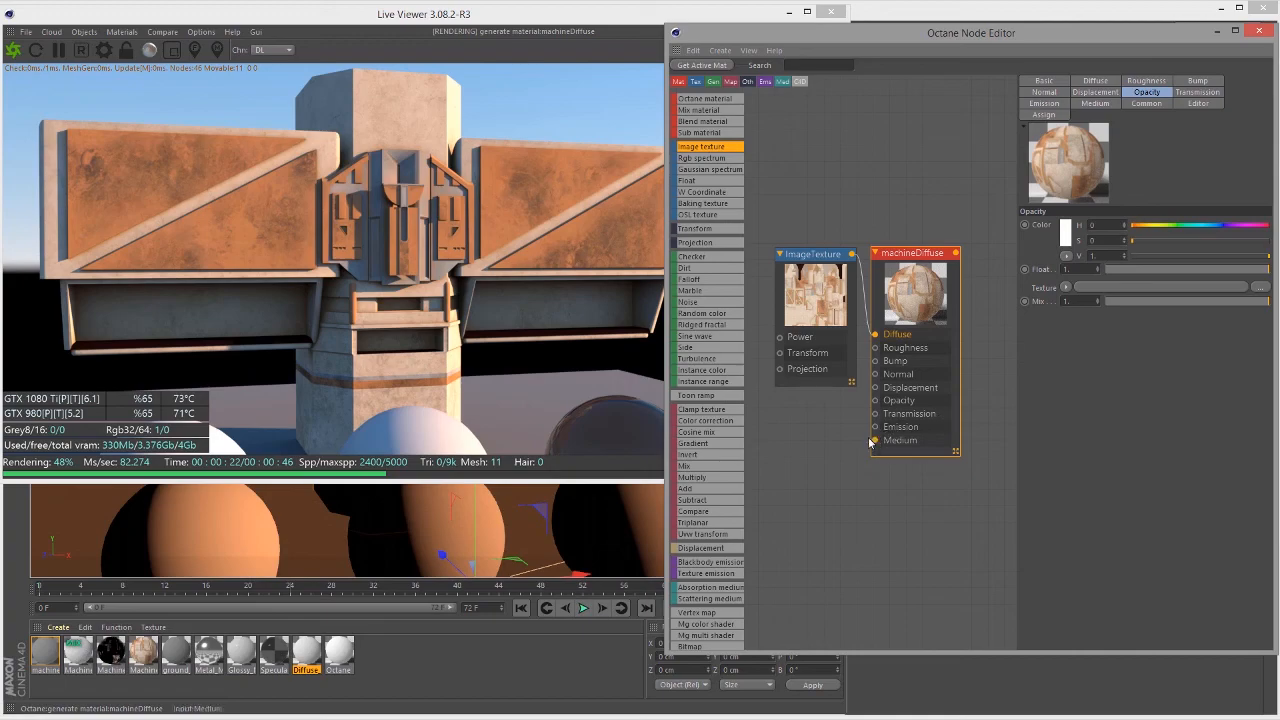
Add a Checker node below the base color texture and connect it to machineDiffuse's Opacity input
middle_click_drag(835, 430, 862, 380)
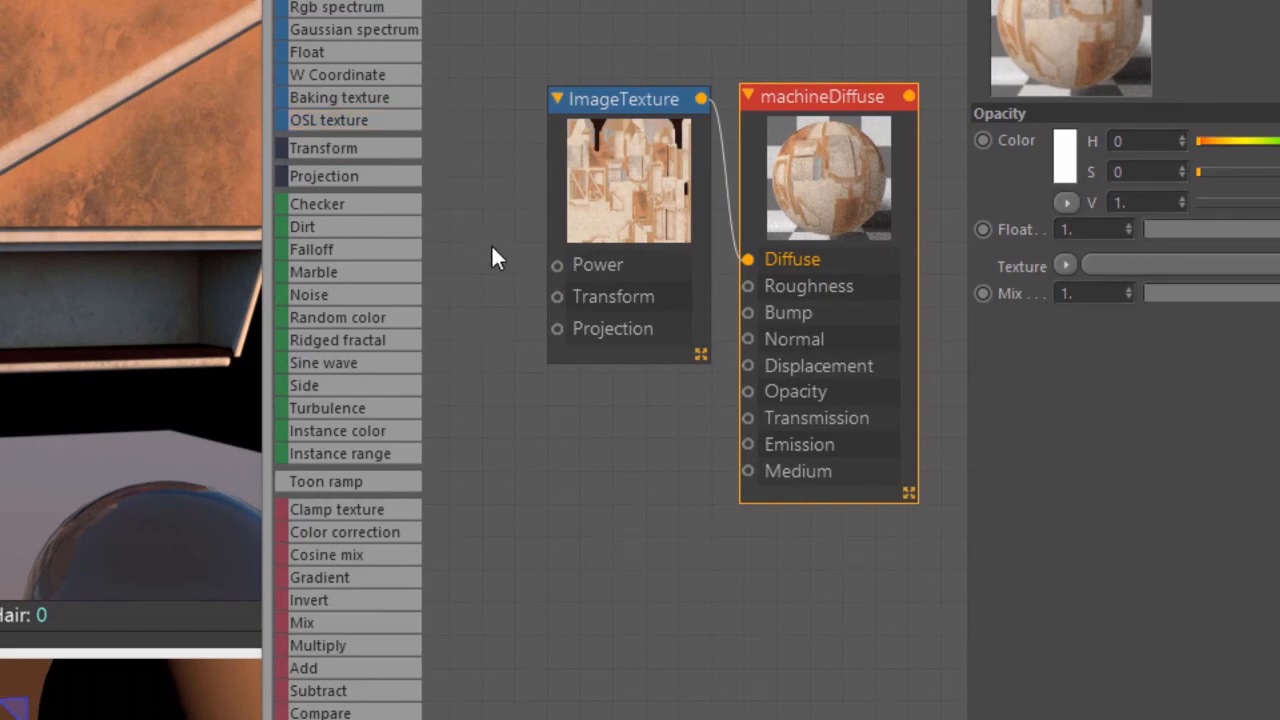
left_click_drag(364, 199, 546, 502)
left_click_drag(625, 528, 748, 391)
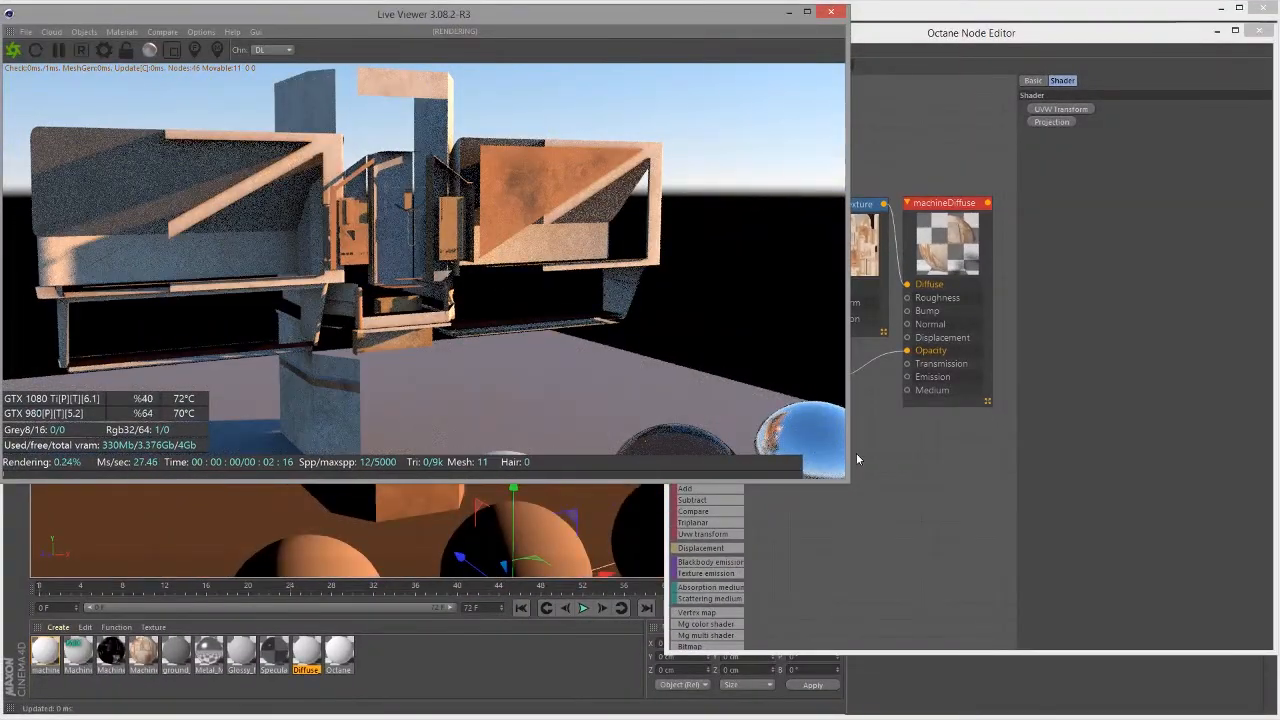
middle_click_drag(880, 477, 934, 485)
scroll(950, 466, "down", 2)
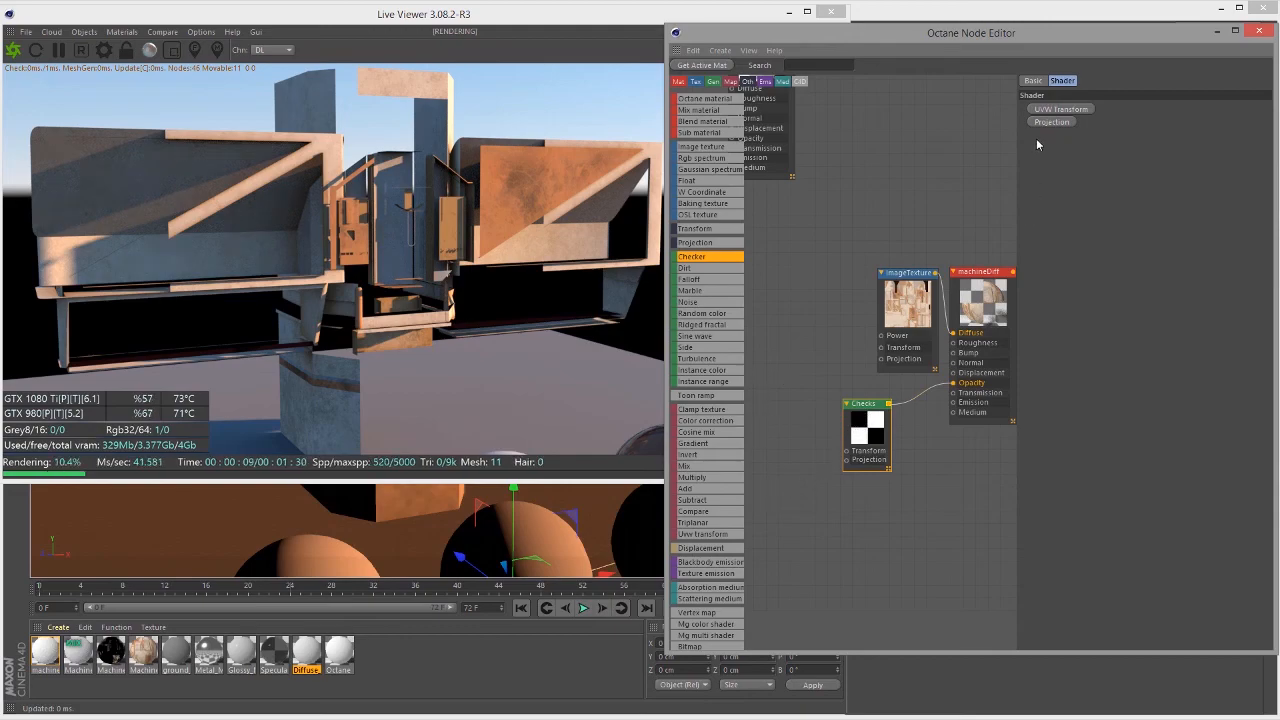
Add a UVW Transform to the Checker node and lower its locked scale to about 0.0156
left_click(1060, 110)
left_click_drag(855, 391, 789, 433)
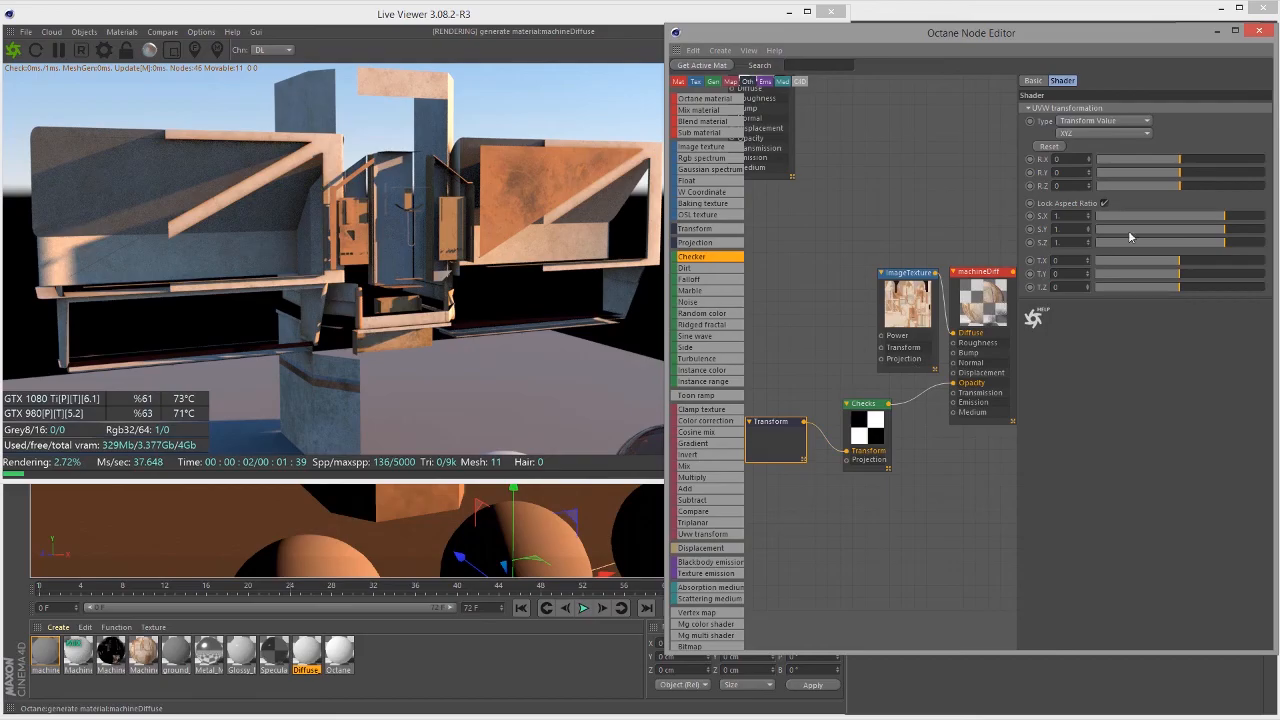
left_click_drag(1203, 216, 1147, 217)
left_click_drag(447, 333, 474, 297)
middle_click_drag(497, 287, 510, 318)
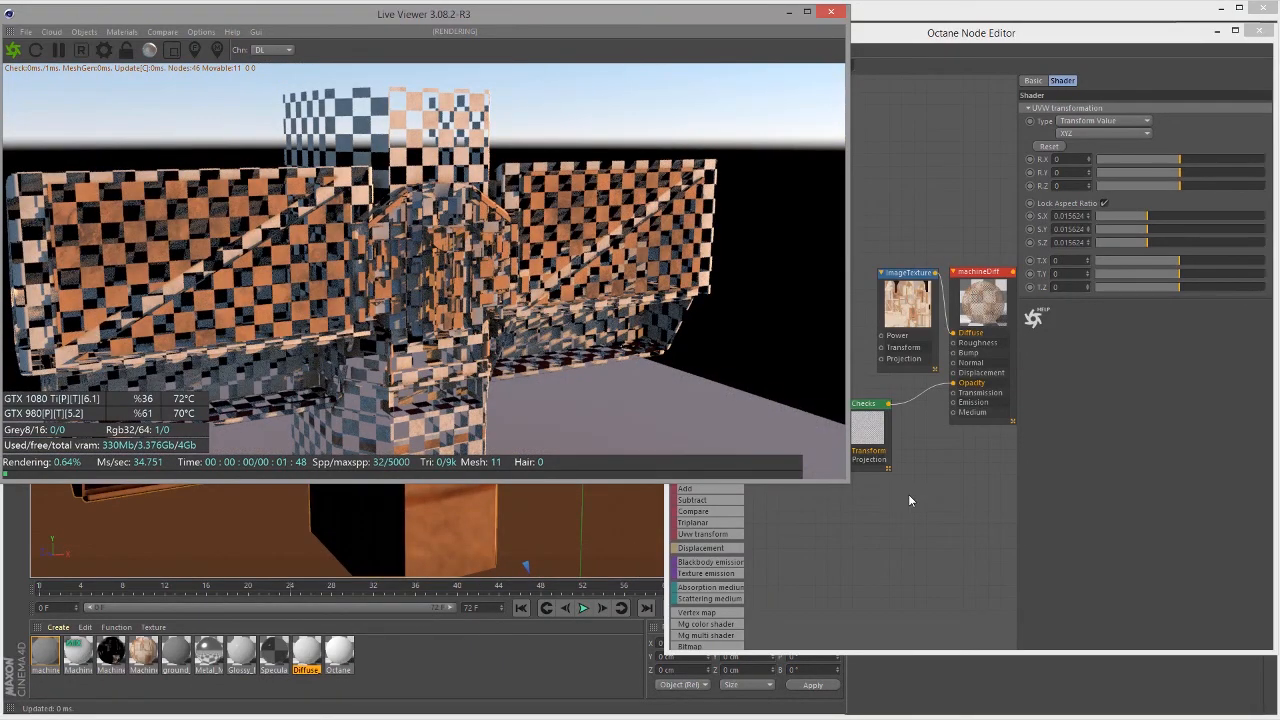
Delete the Checker node and its Transform node from the opacity setup
left_click(909, 495)
middle_click_drag(897, 518, 861, 508)
scroll(955, 510, "down", 3)
scroll(876, 513, "up", 5)
middle_click_drag(947, 528, 877, 523)
left_click_drag(806, 374, 904, 450)
key("Delete")
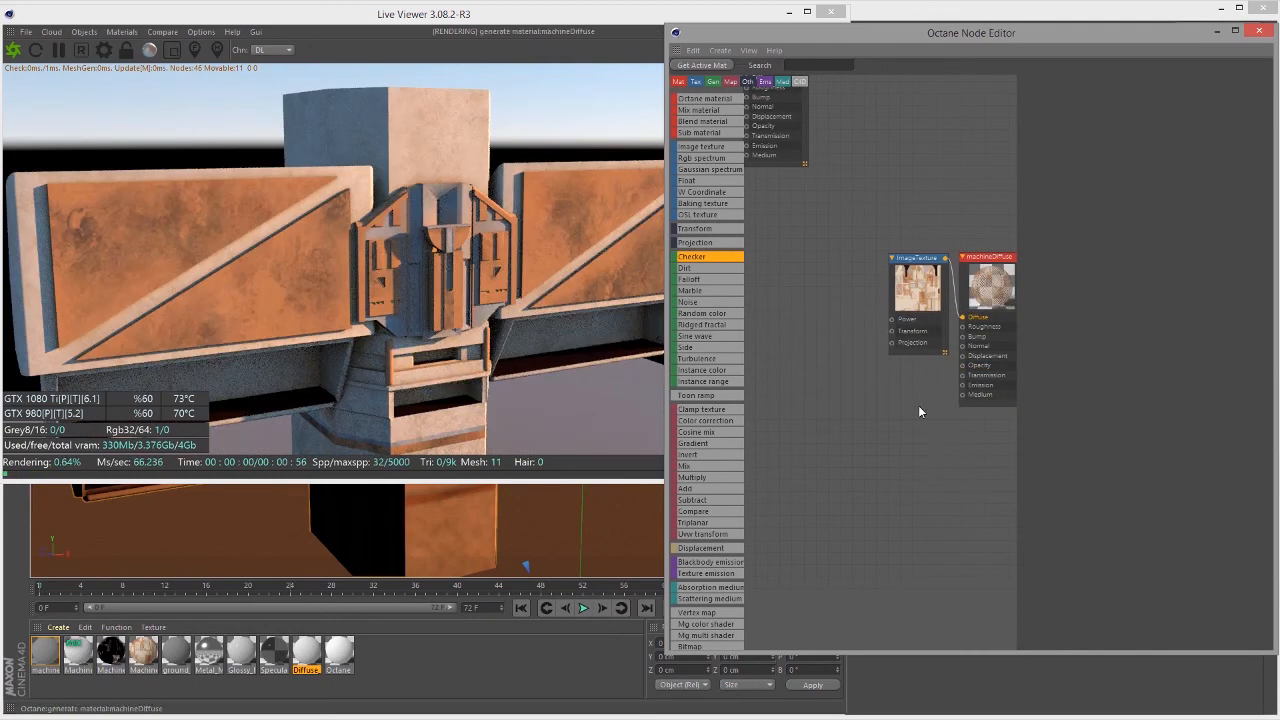
Raise machineDiffuse's Transmission color V to about 0.66 and view the machine from its shaded back side
middle_click_drag(906, 408, 835, 429)
scroll(886, 429, "up", 4)
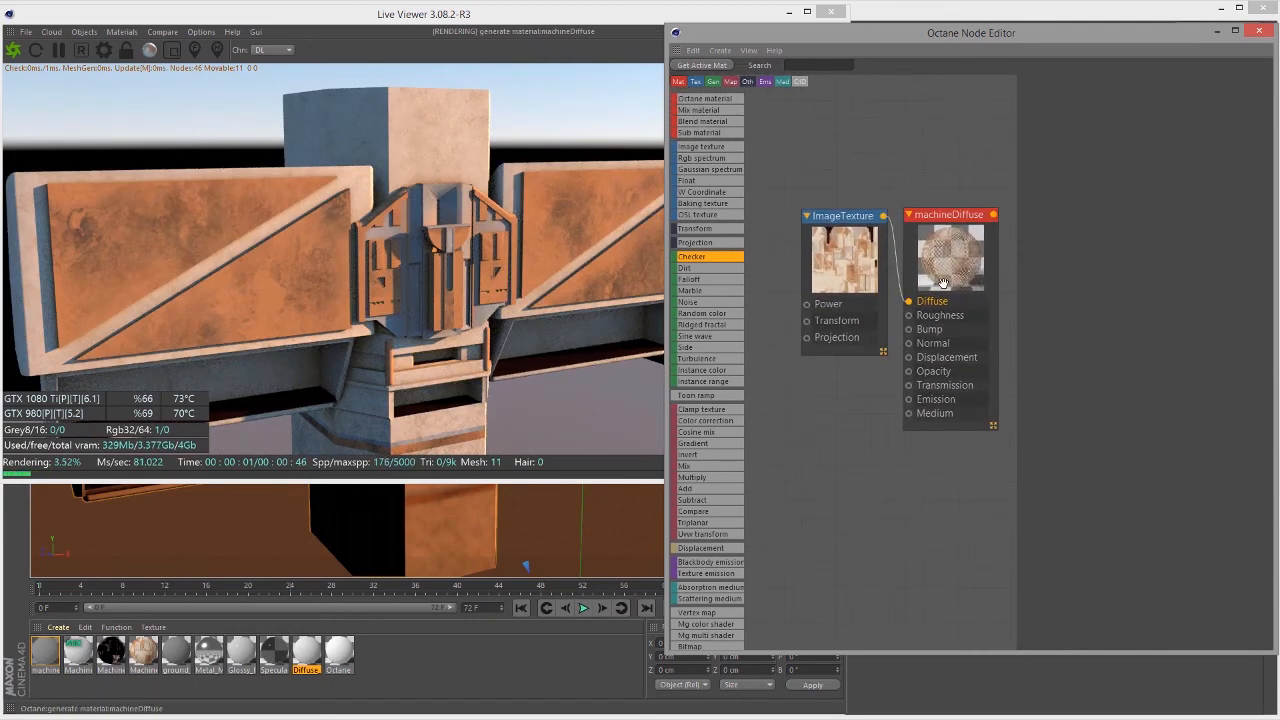
left_click(940, 327)
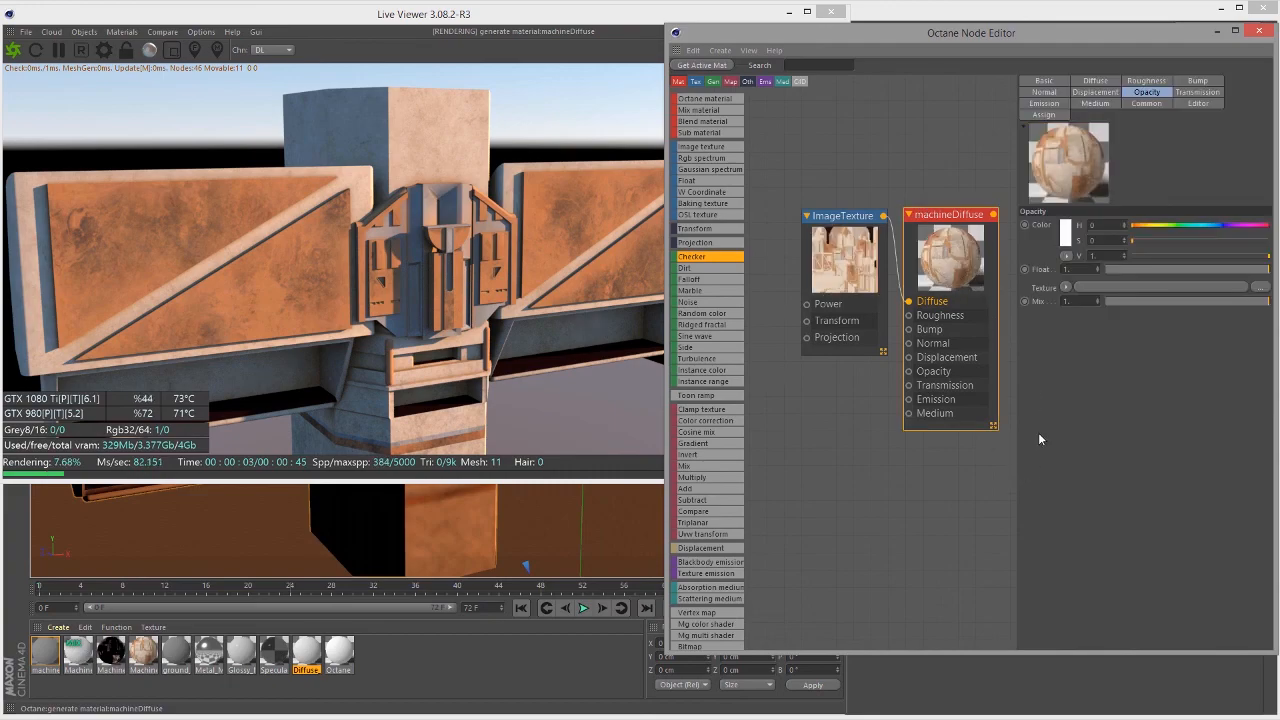
left_click(1200, 92)
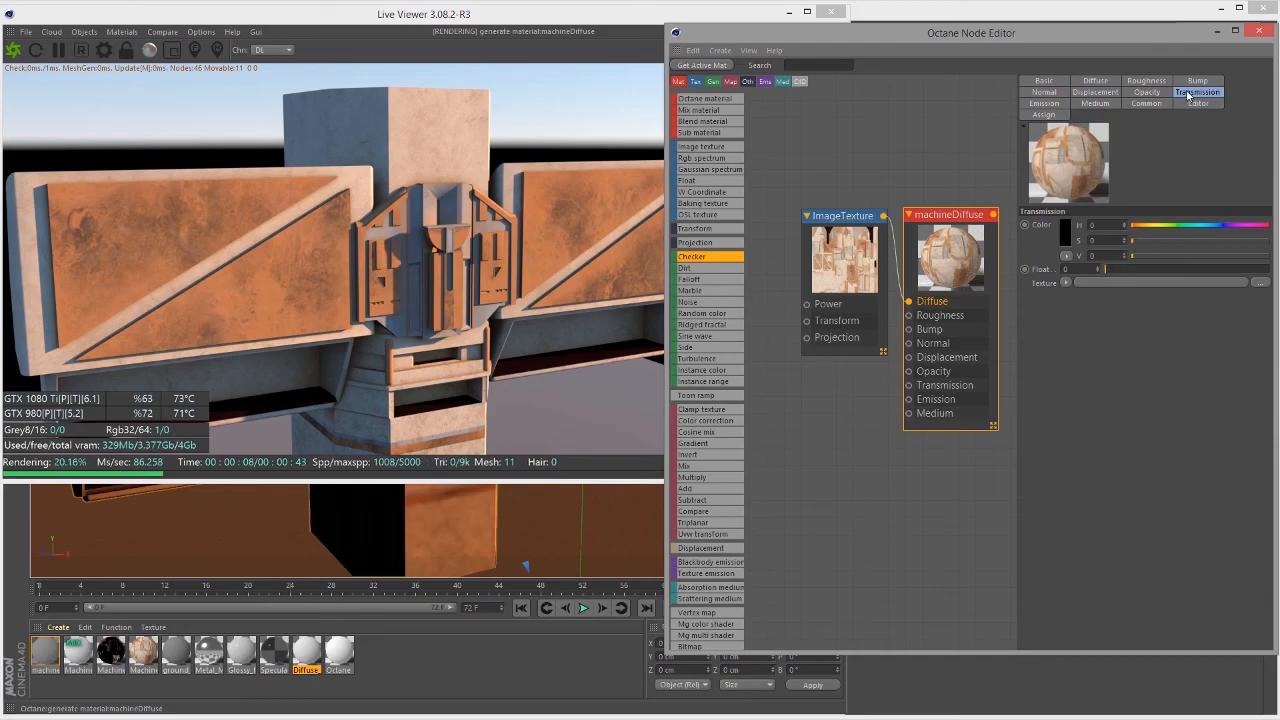
left_click_drag(1142, 252, 1212, 262)
left_click_drag(398, 328, 269, 252)
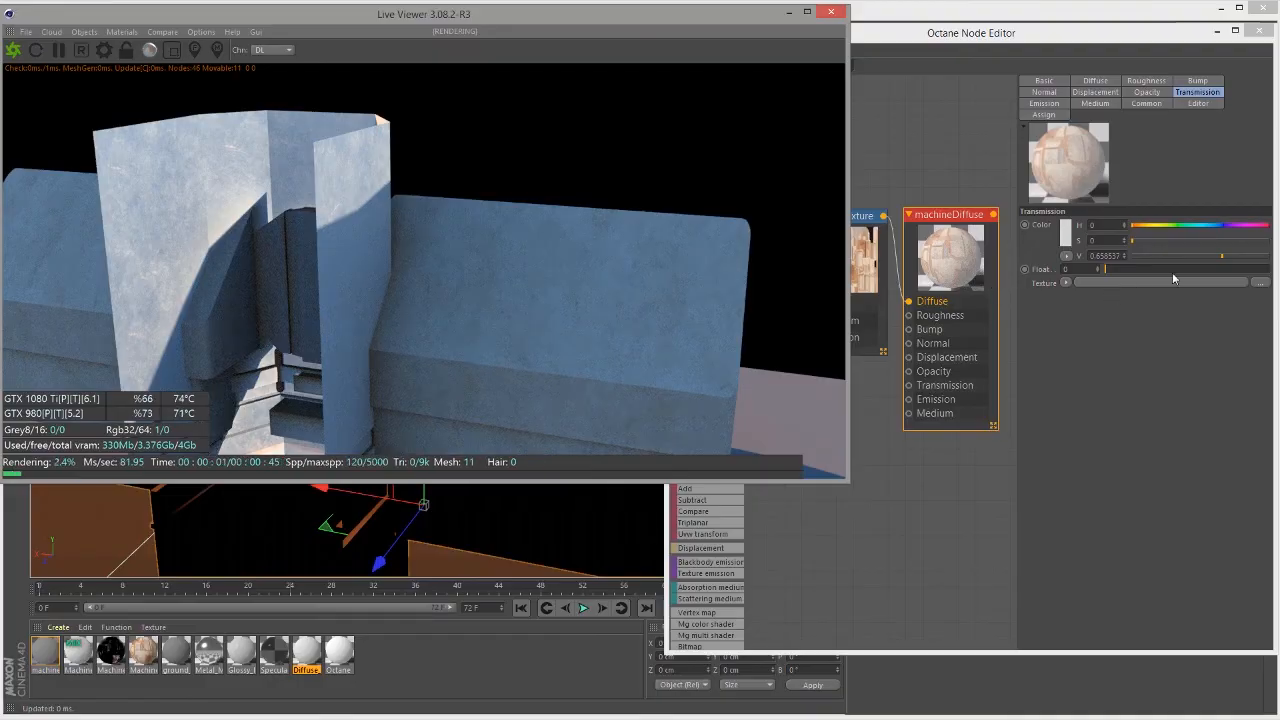
Reset the Transmission color V to 0 and return to viewing the machine's lit side
left_click_drag(1220, 255, 1119, 271)
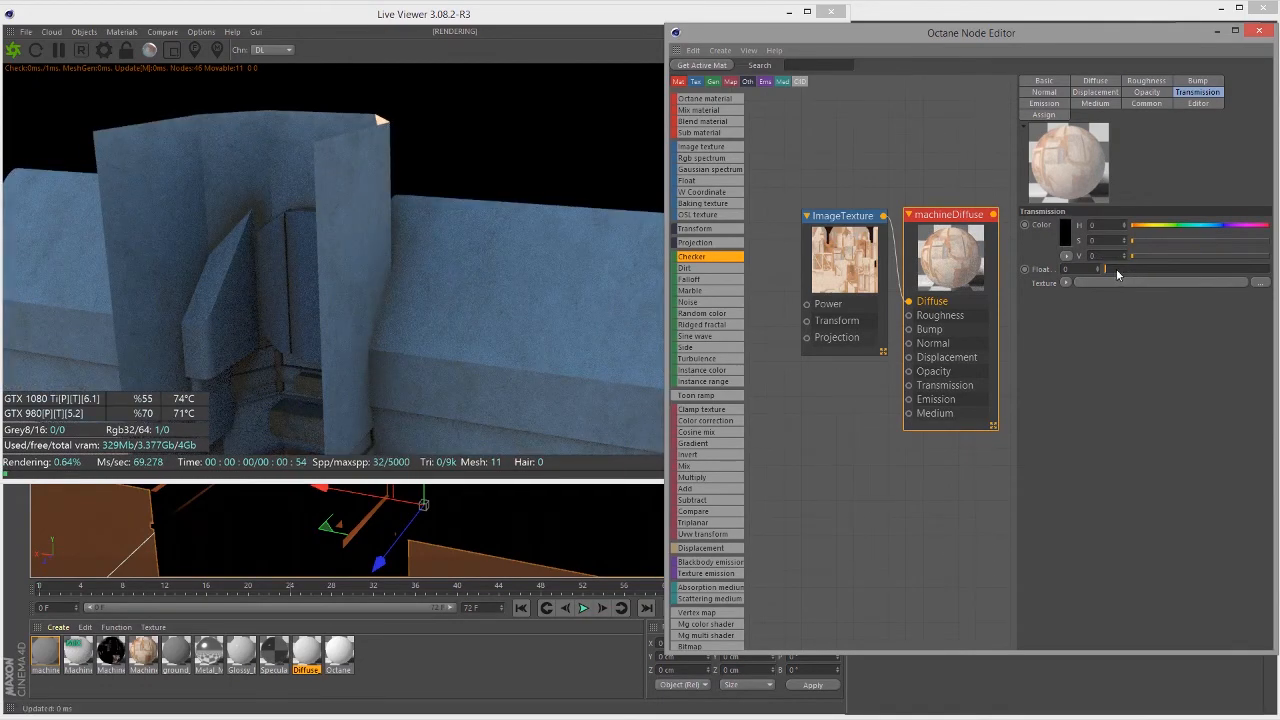
left_click_drag(437, 274, 640, 265)
left_click(931, 235)
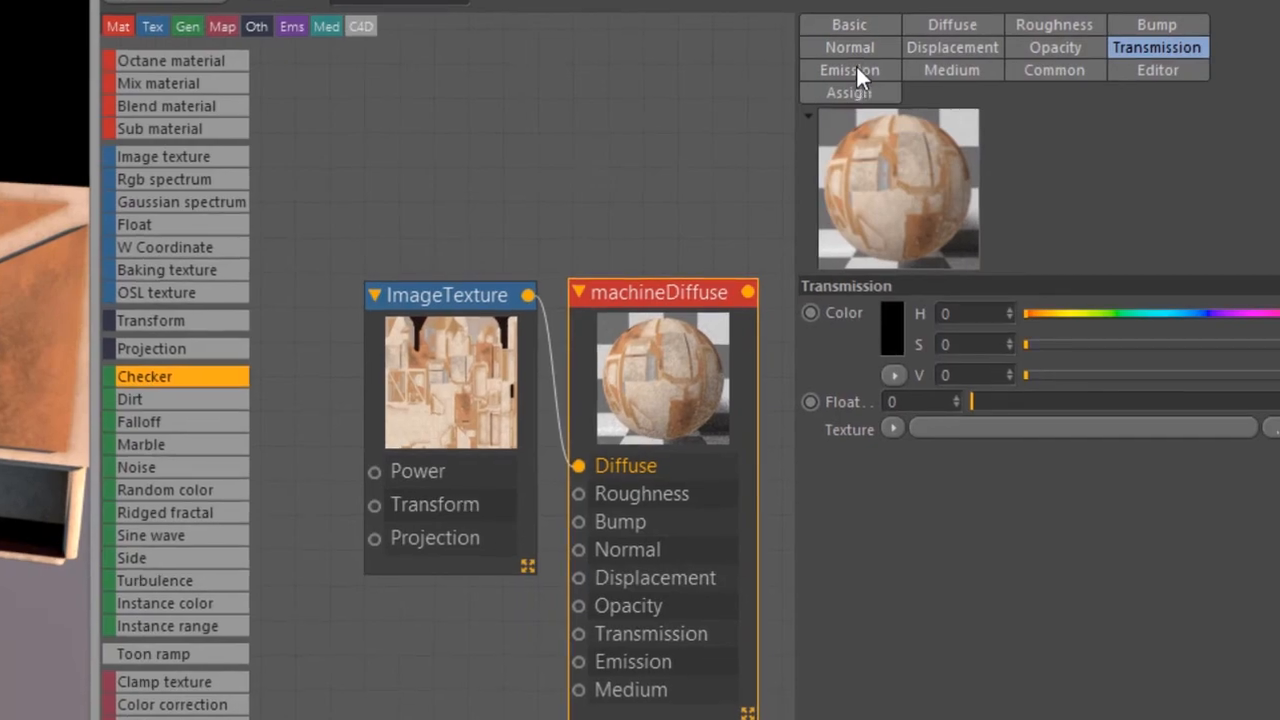
Add a Blackbody emission to machineDiffuse's Emission channel and show the emission node's settings
left_click(852, 72)
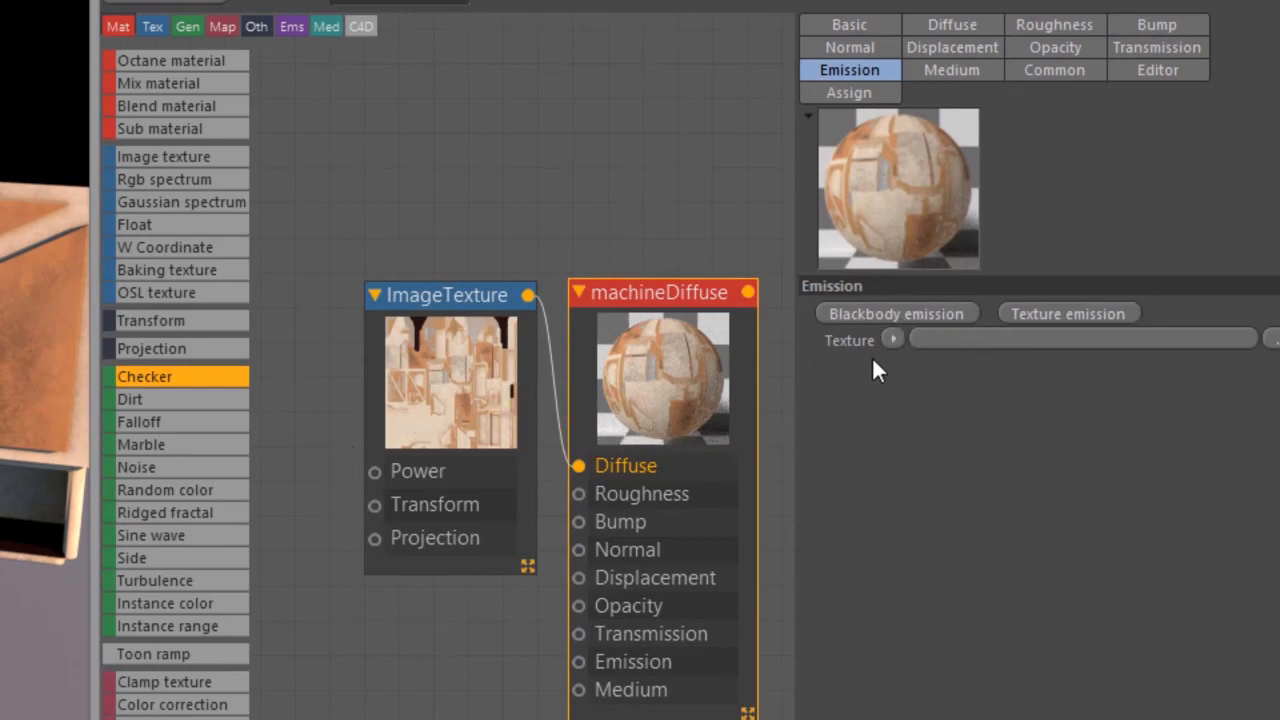
left_click(898, 313)
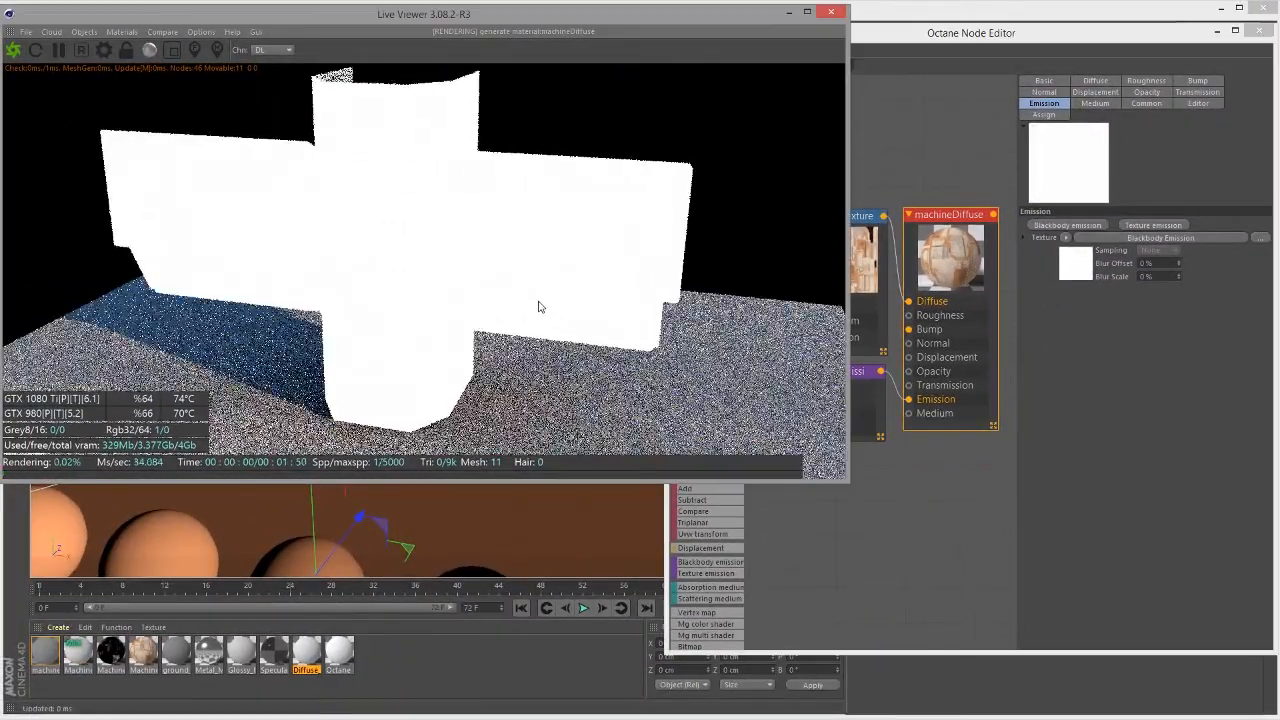
right_click_drag(538, 306, 395, 325)
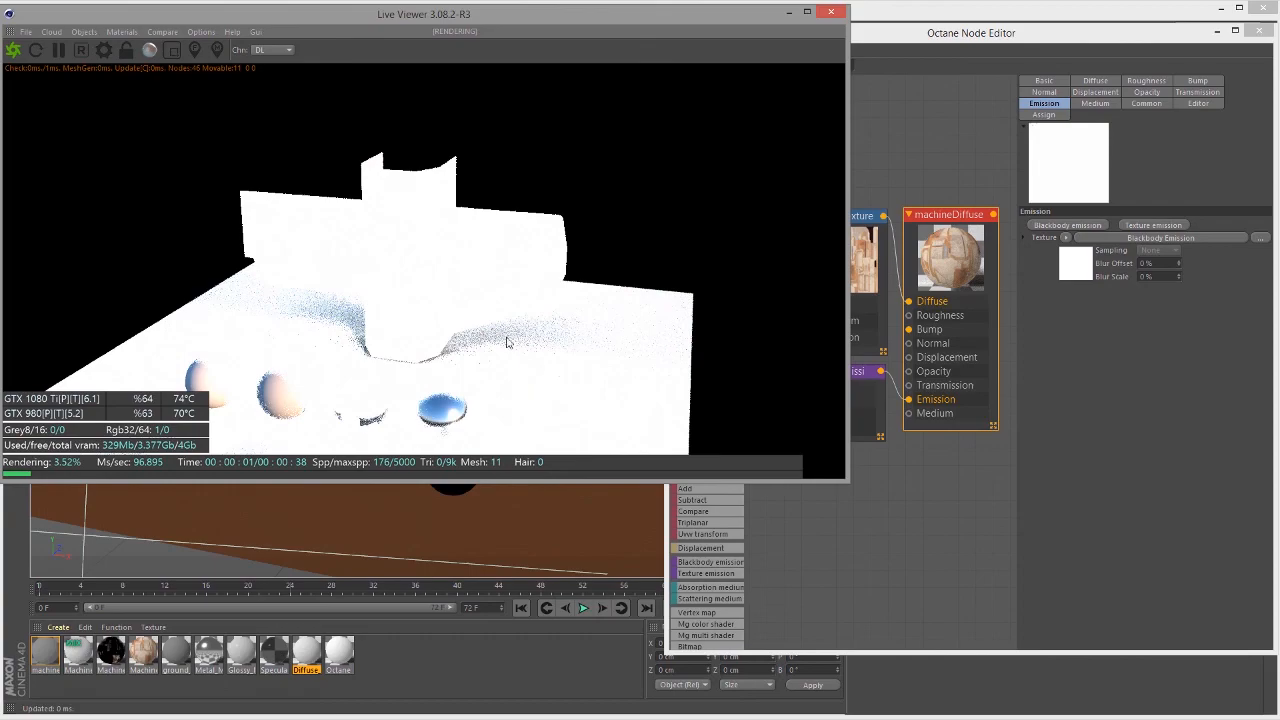
left_click(845, 450)
left_click(825, 372)
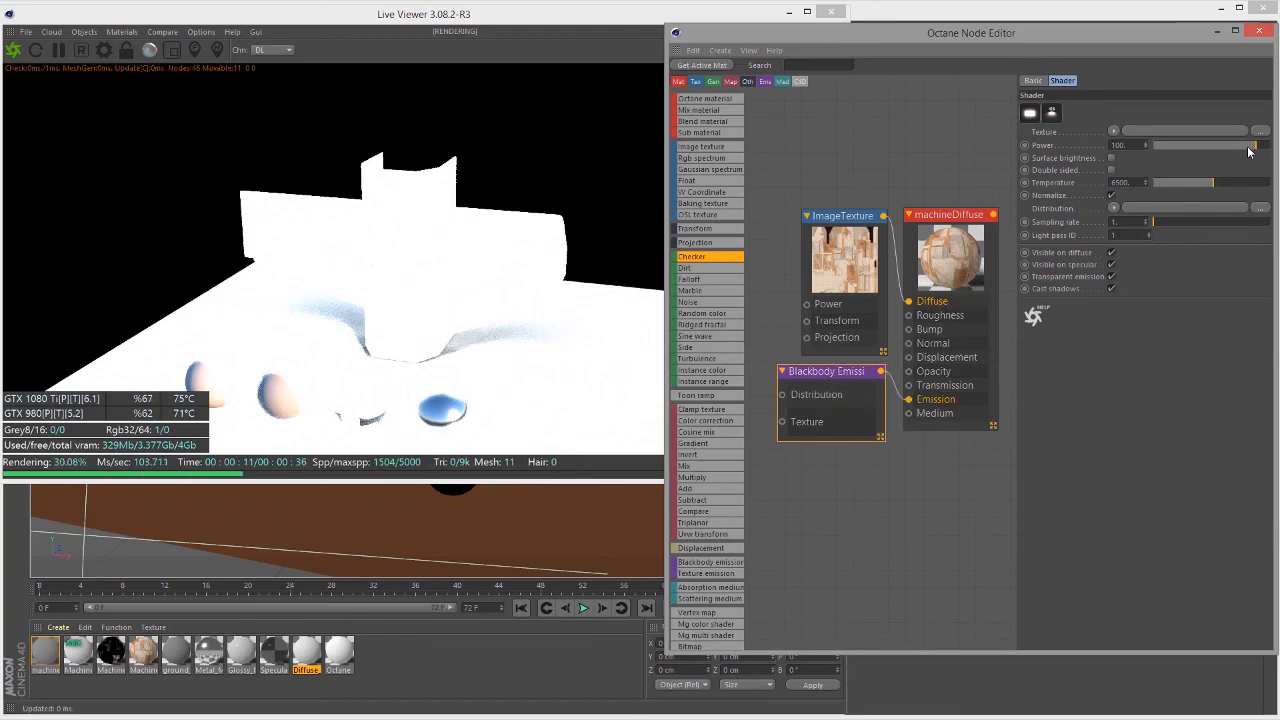
Try Surface brightness on the Blackbody emission, with power about 2.48 and temperature about 10205
left_click(1112, 159)
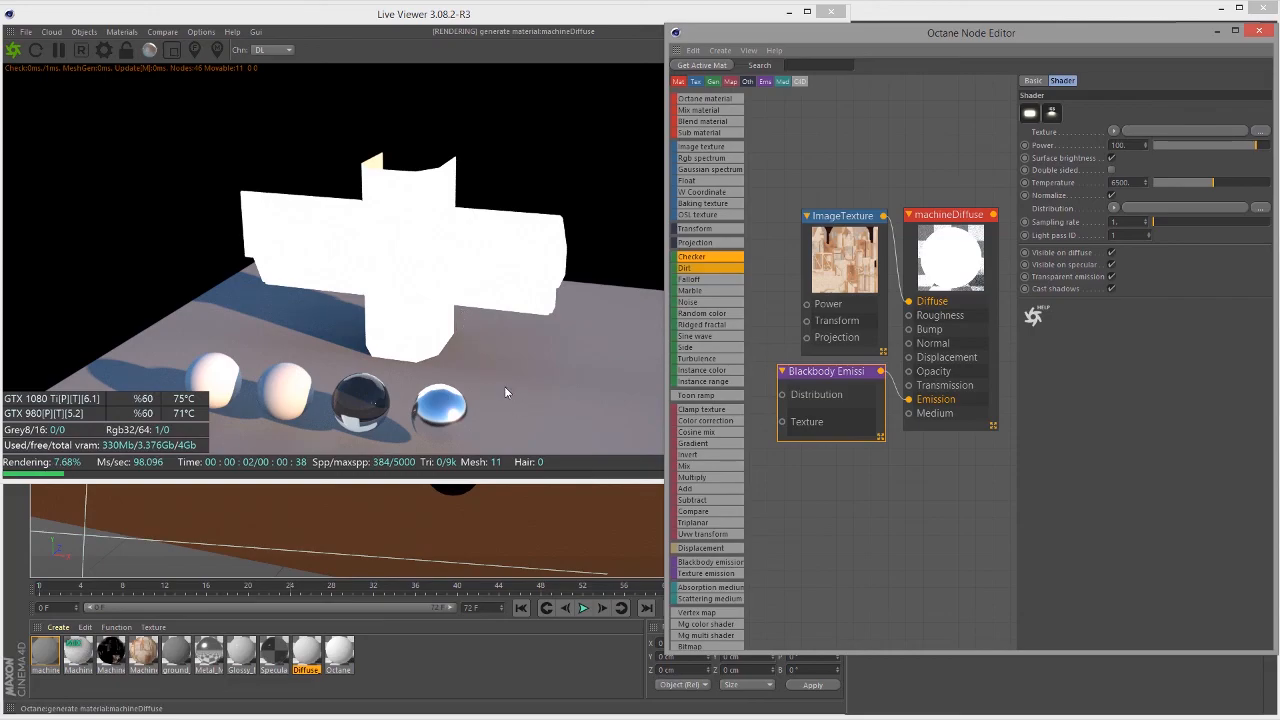
left_click_drag(1231, 145, 1250, 184)
left_click(1112, 158)
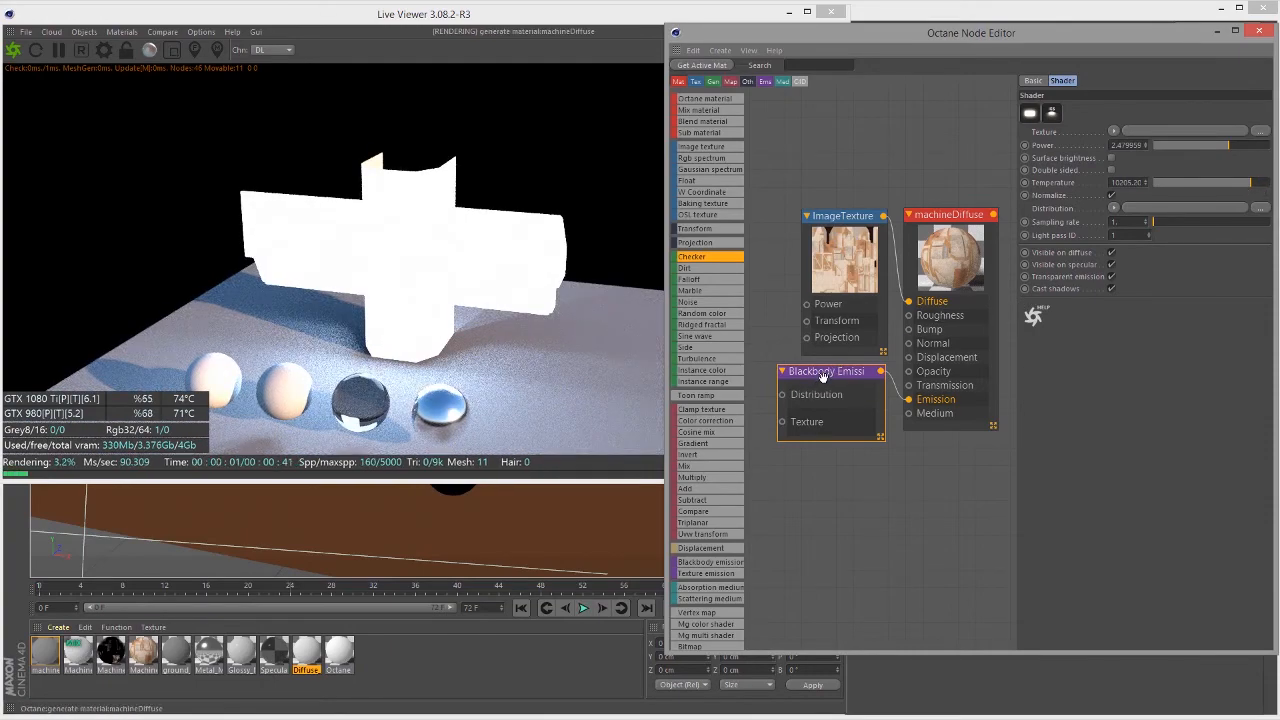
Replace the Blackbody emission on machineDiffuse with a Texture emission at a power of about 2.71
key("Delete")
left_click(938, 209)
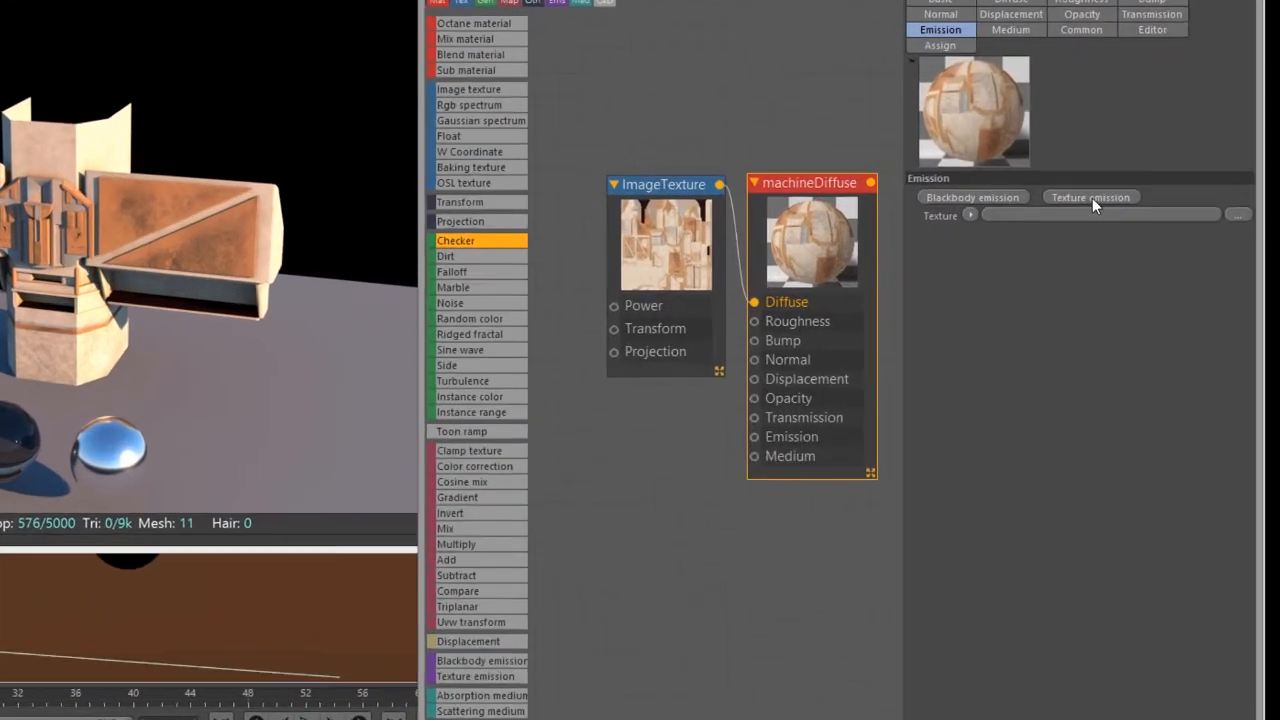
left_click(1153, 225)
left_click_drag(369, 457, 371, 566)
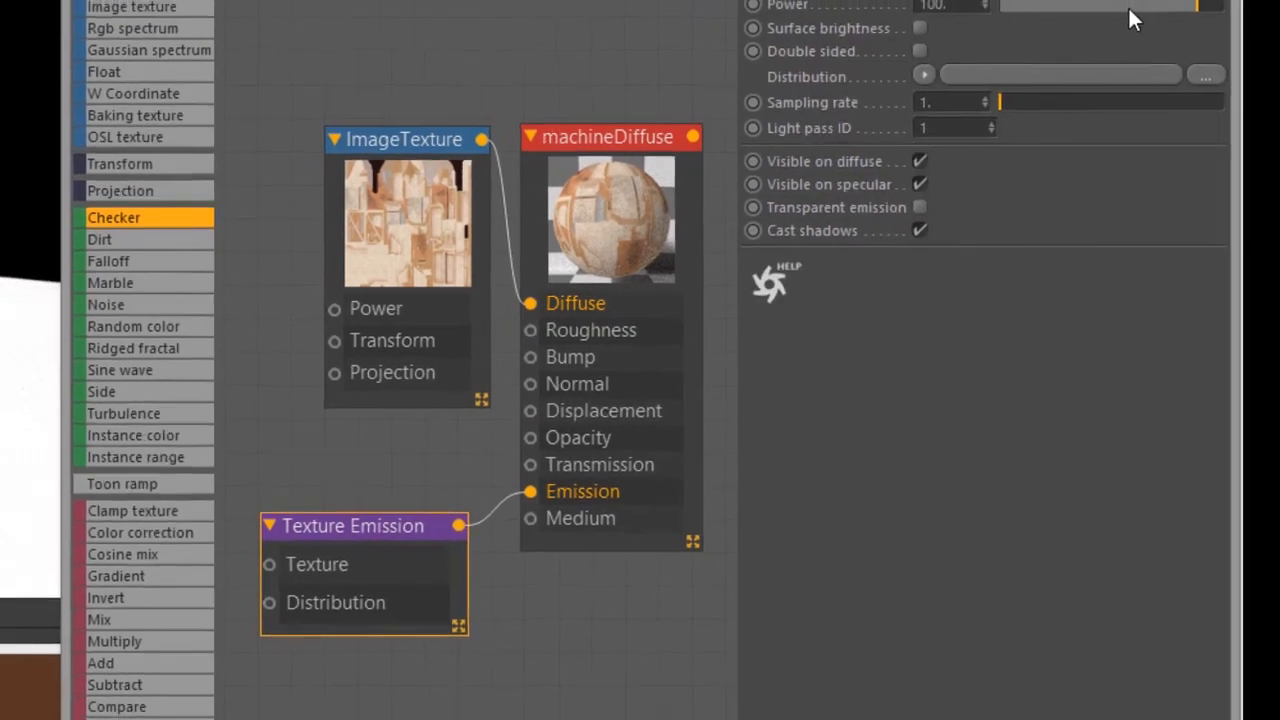
mouse_move(1128, 2)
left_mouse_down()
mouse_move(1072, 2)
mouse_move(1160, 2)
mouse_move(1143, 2)
left_mouse_up()
left_click_drag(1232, 150, 1229, 145)
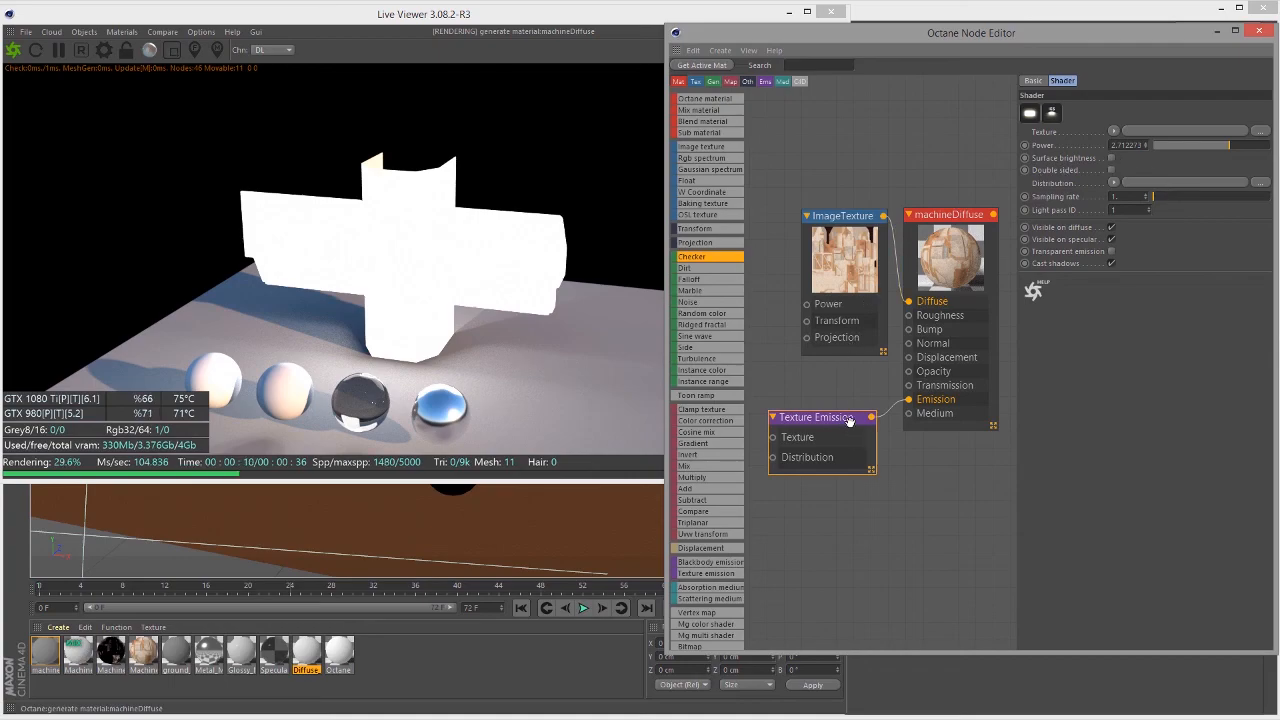
Delete the Texture Emission node and bring up machineDiffuse's Medium and Common settings
left_click_drag(831, 421, 816, 380)
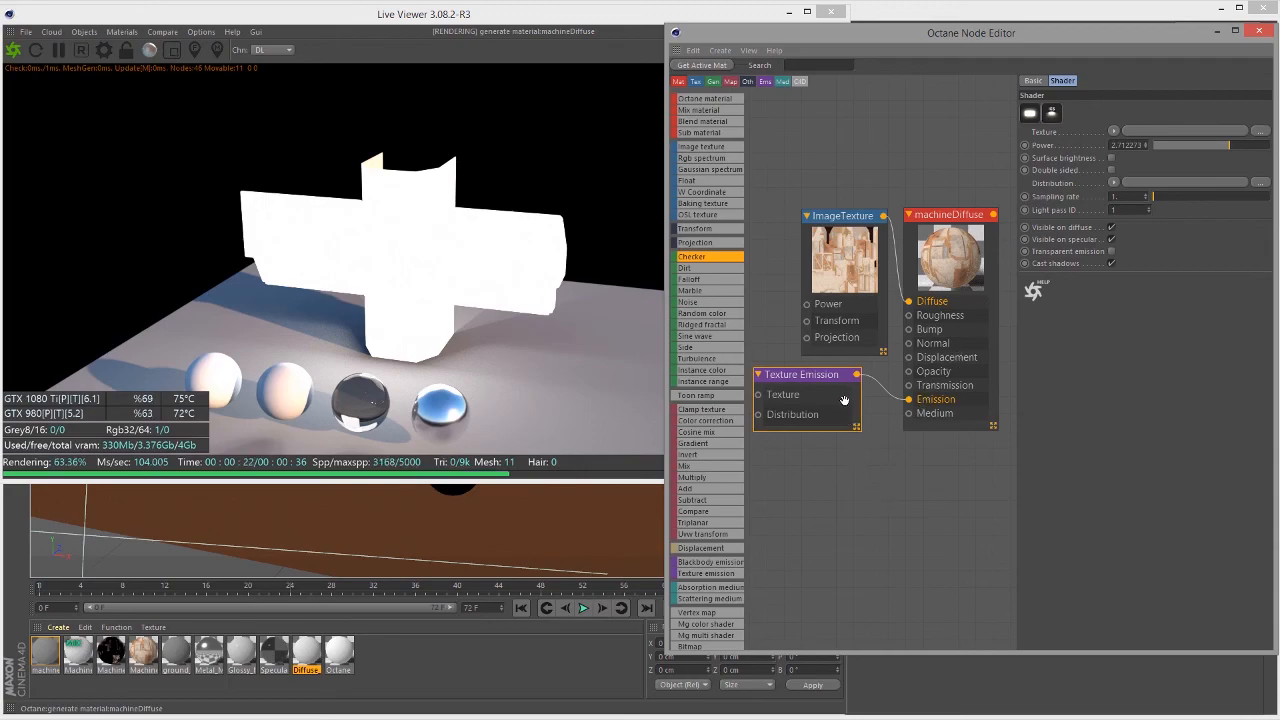
key("Delete")
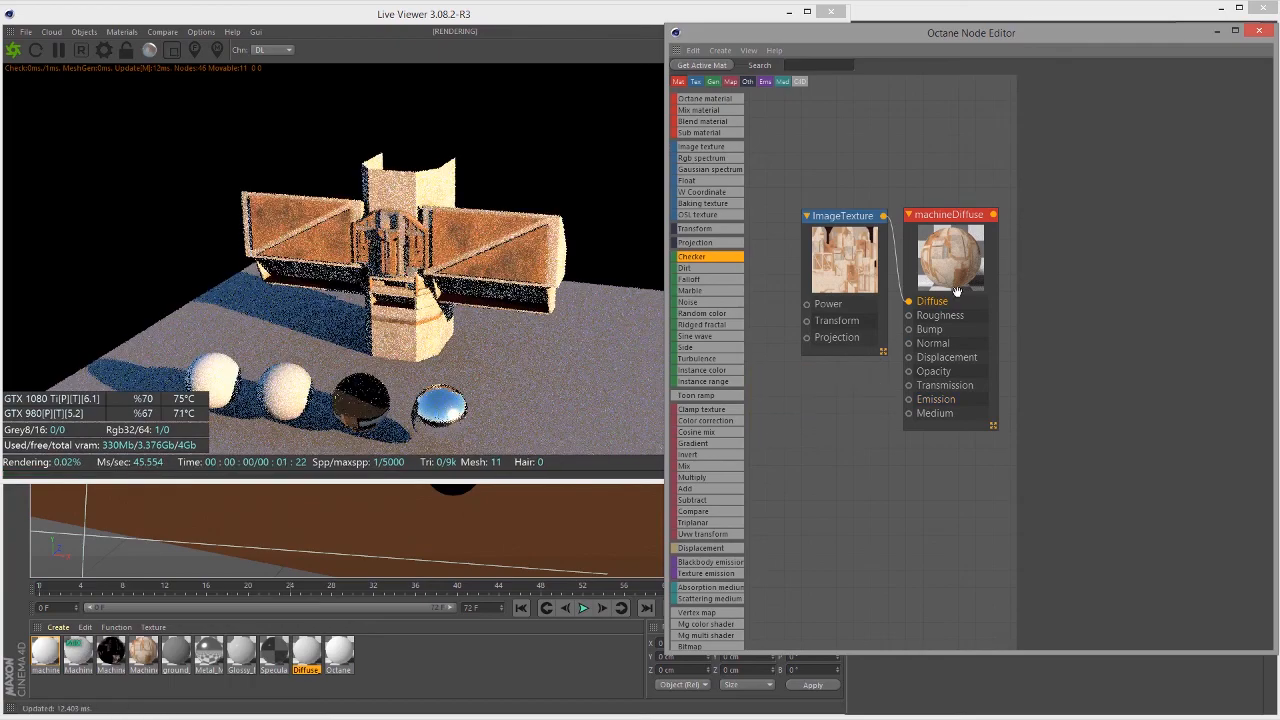
left_click(957, 224)
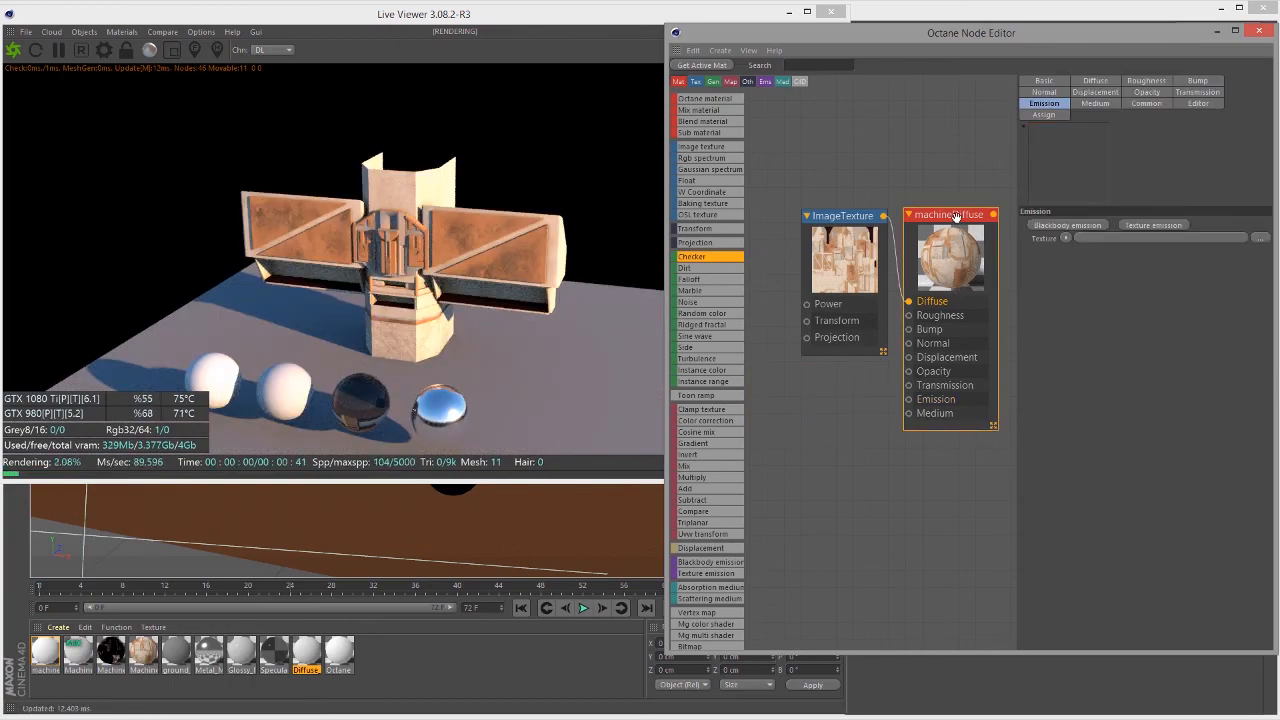
left_click(1096, 104)
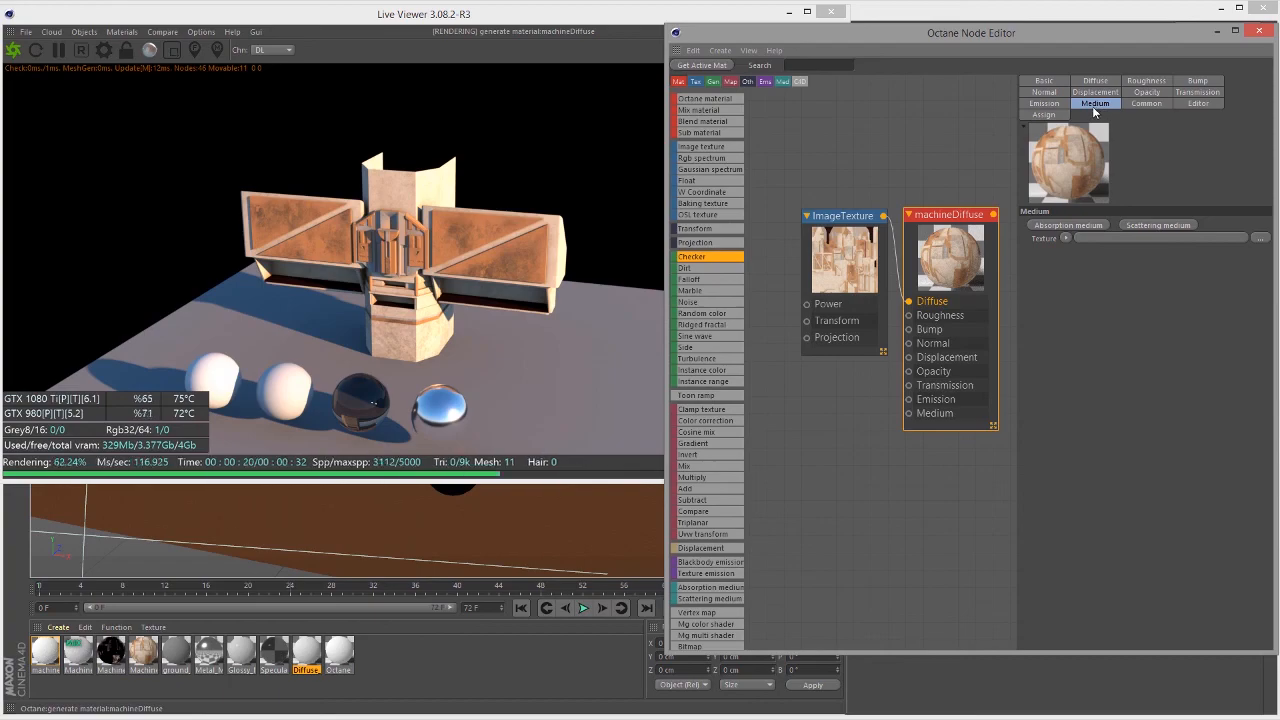
left_click(1147, 104)
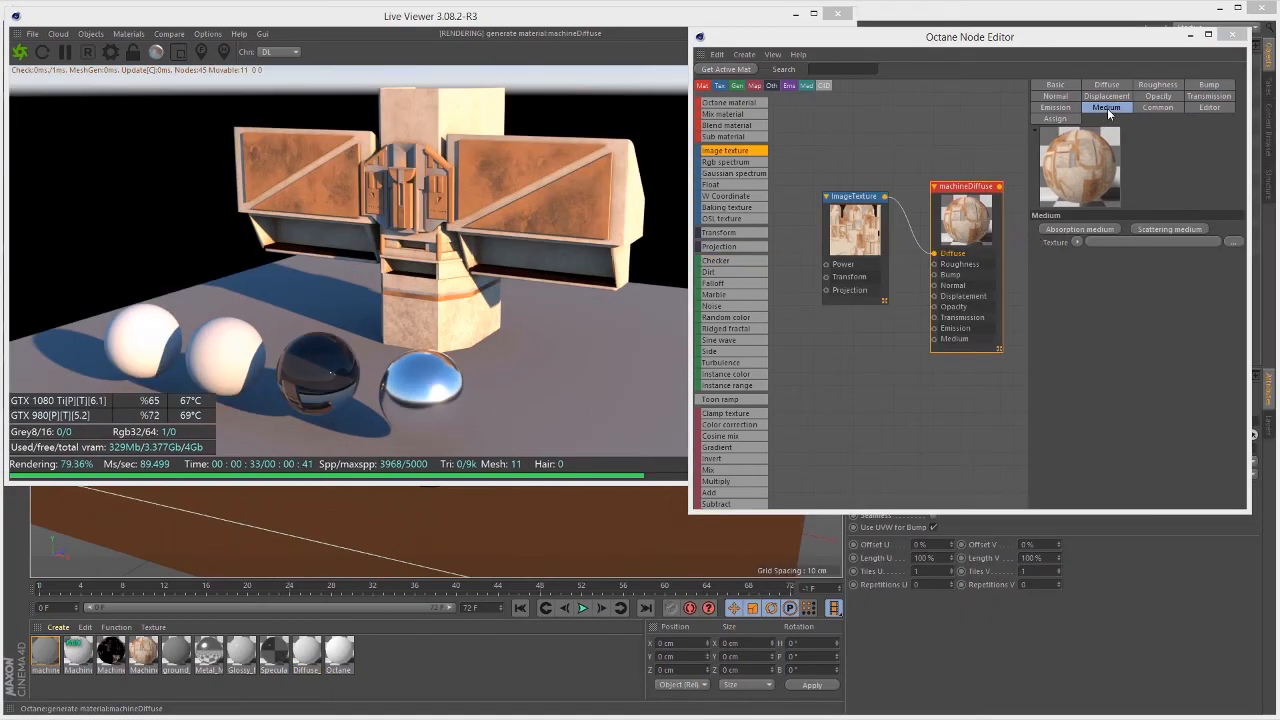
left_click(1158, 107)
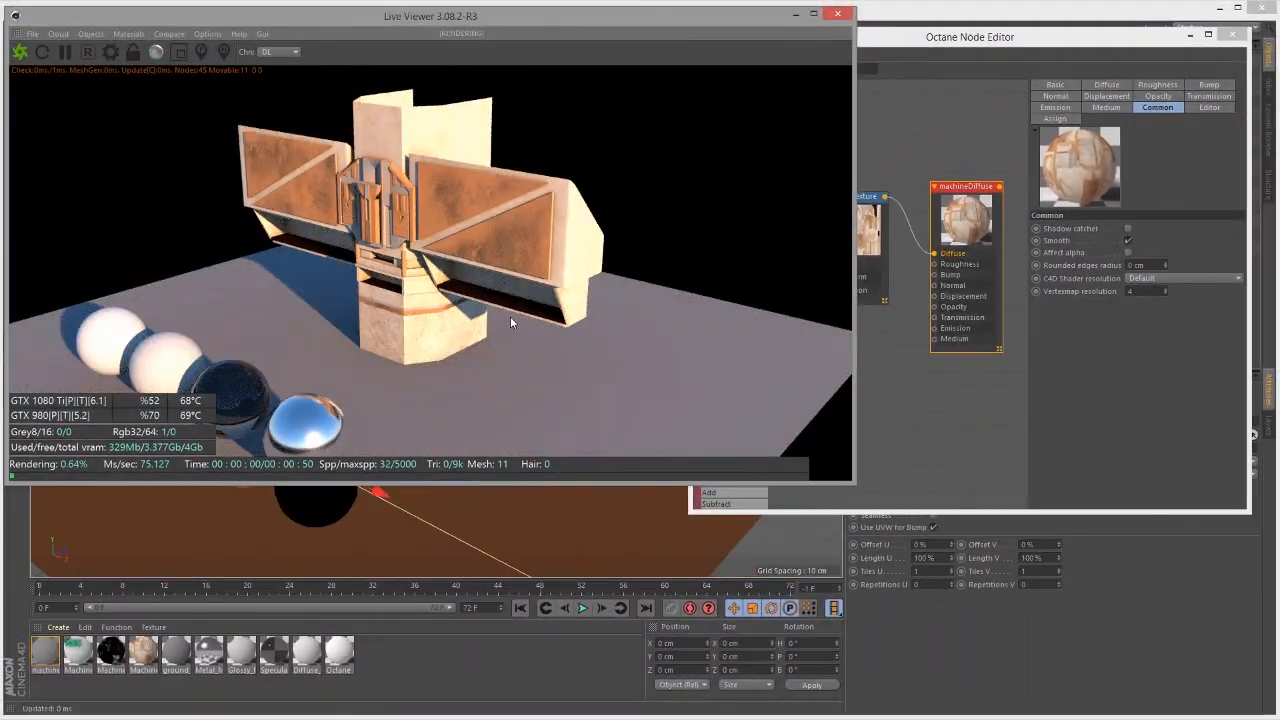
Try Shadow catcher on machineDiffuse, check the machine in the render, and switch the option off again
left_click_drag(30, 500, 113, 465)
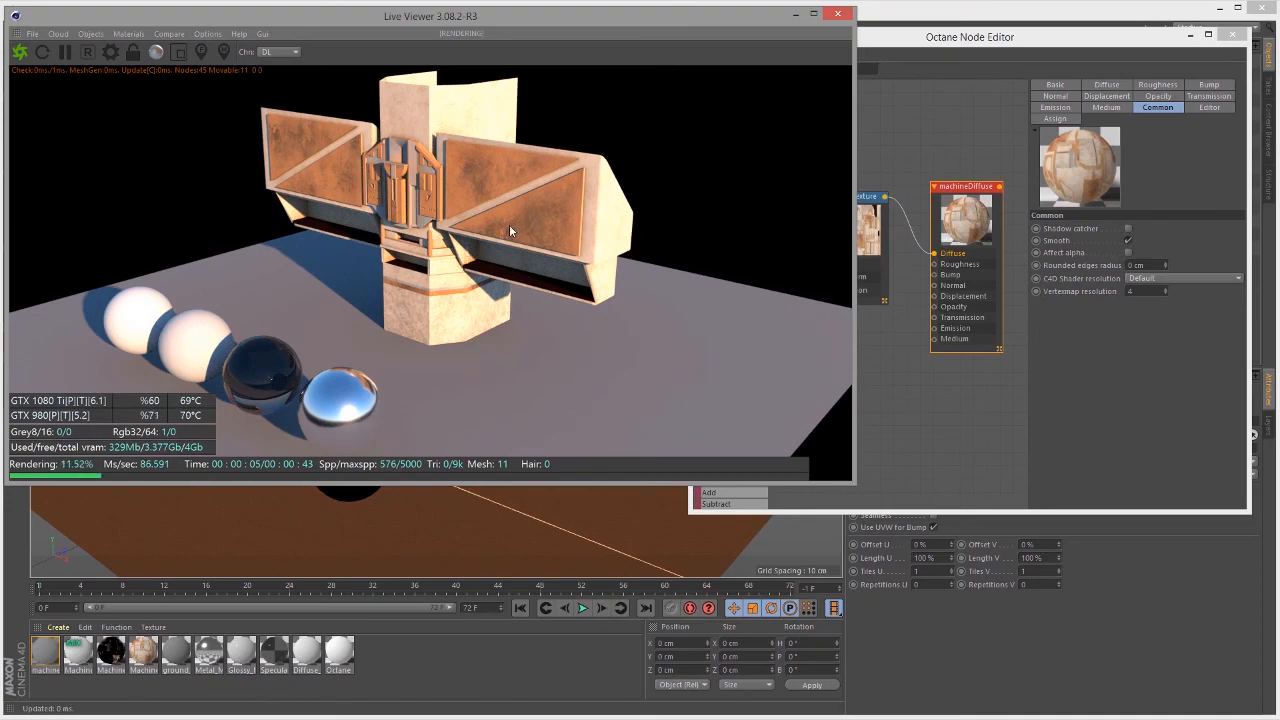
left_click(1128, 239)
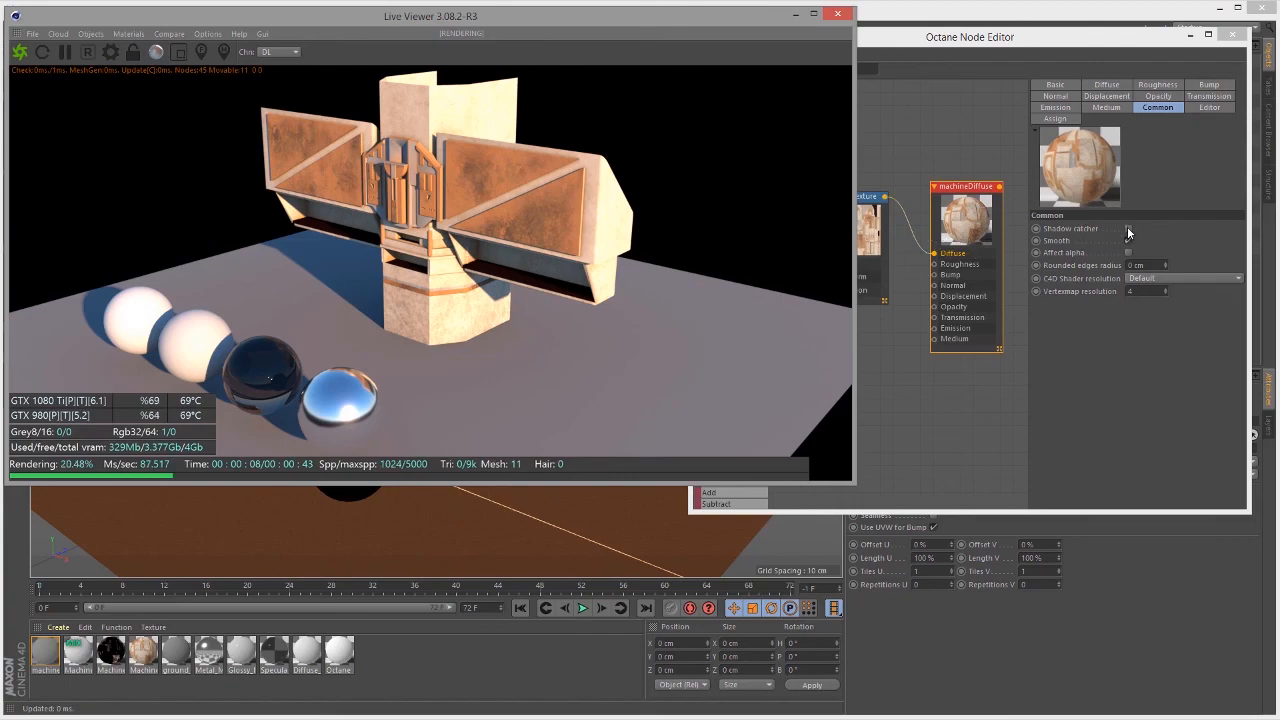
left_click(1128, 228)
left_click(549, 344)
left_click_drag(553, 349, 507, 362)
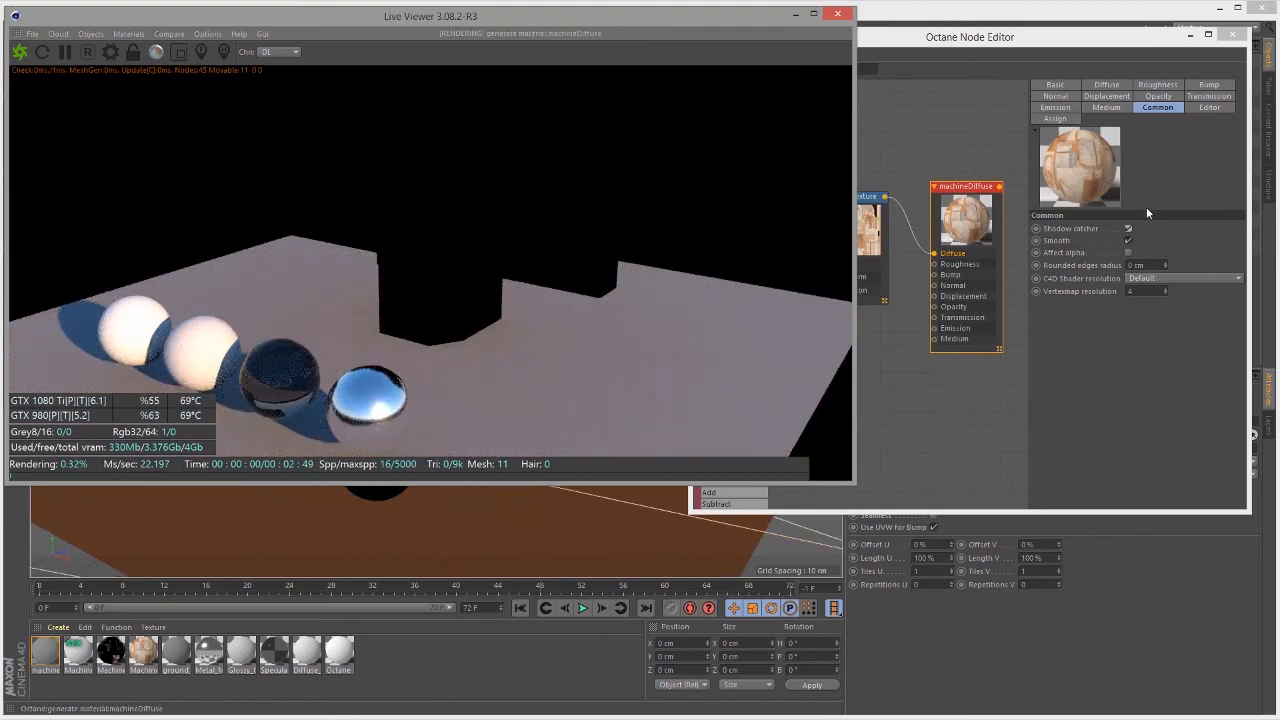
left_click(1128, 229)
middle_click_drag(541, 359, 556, 354)
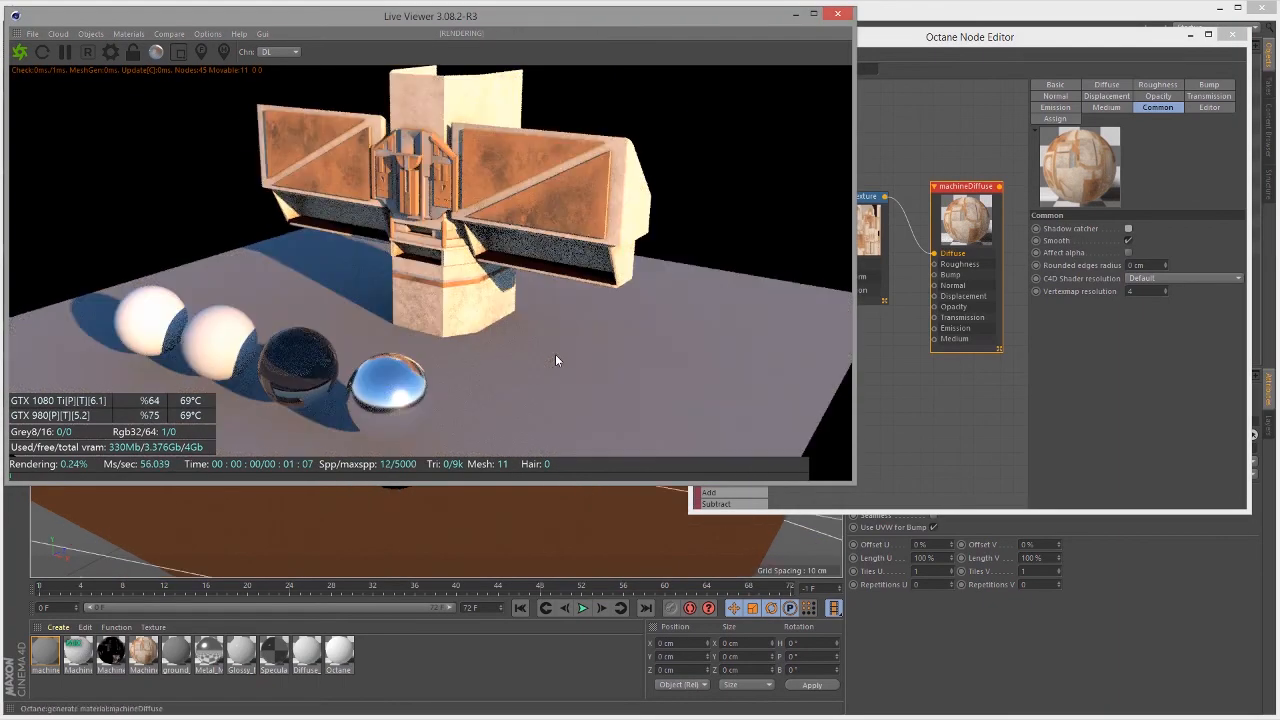
Move the metal sphere up in front of the machine's upper part and frame both in a resized Live Viewer
left_click_drag(541, 20, 986, 313)
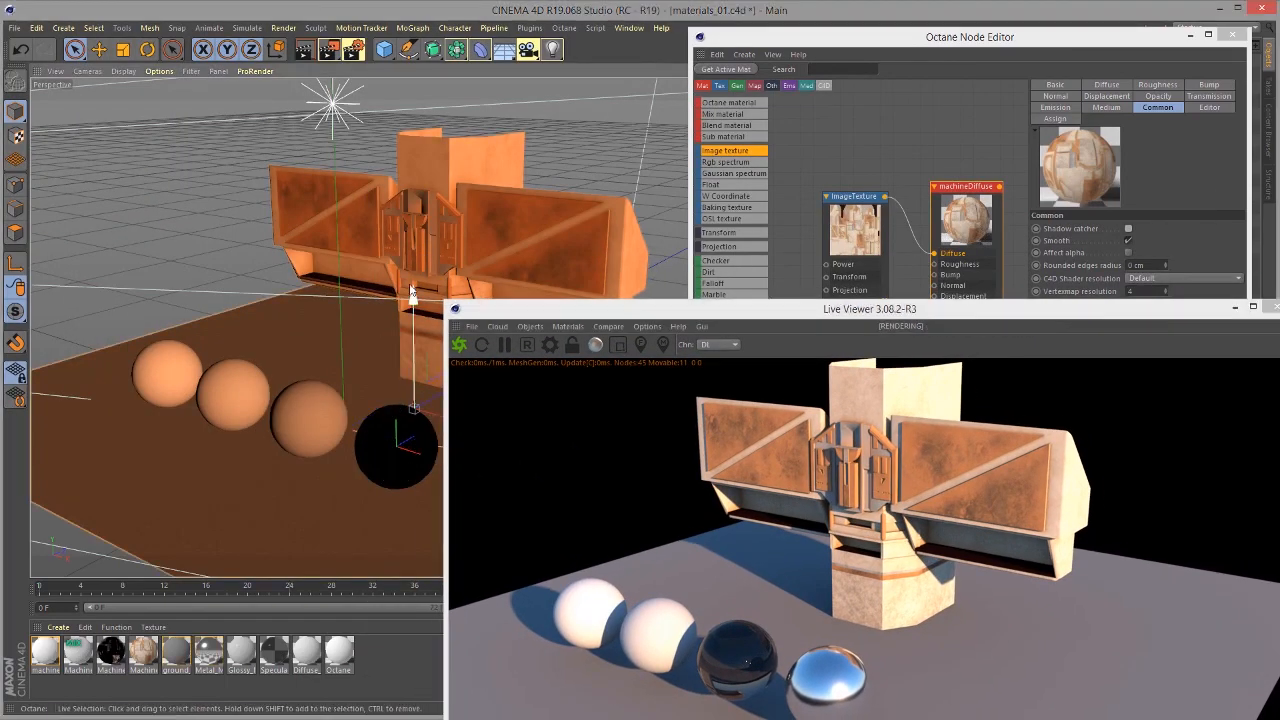
left_click(392, 440)
left_click_drag(396, 345, 405, 190)
left_click_drag(476, 228, 553, 276, "alt")
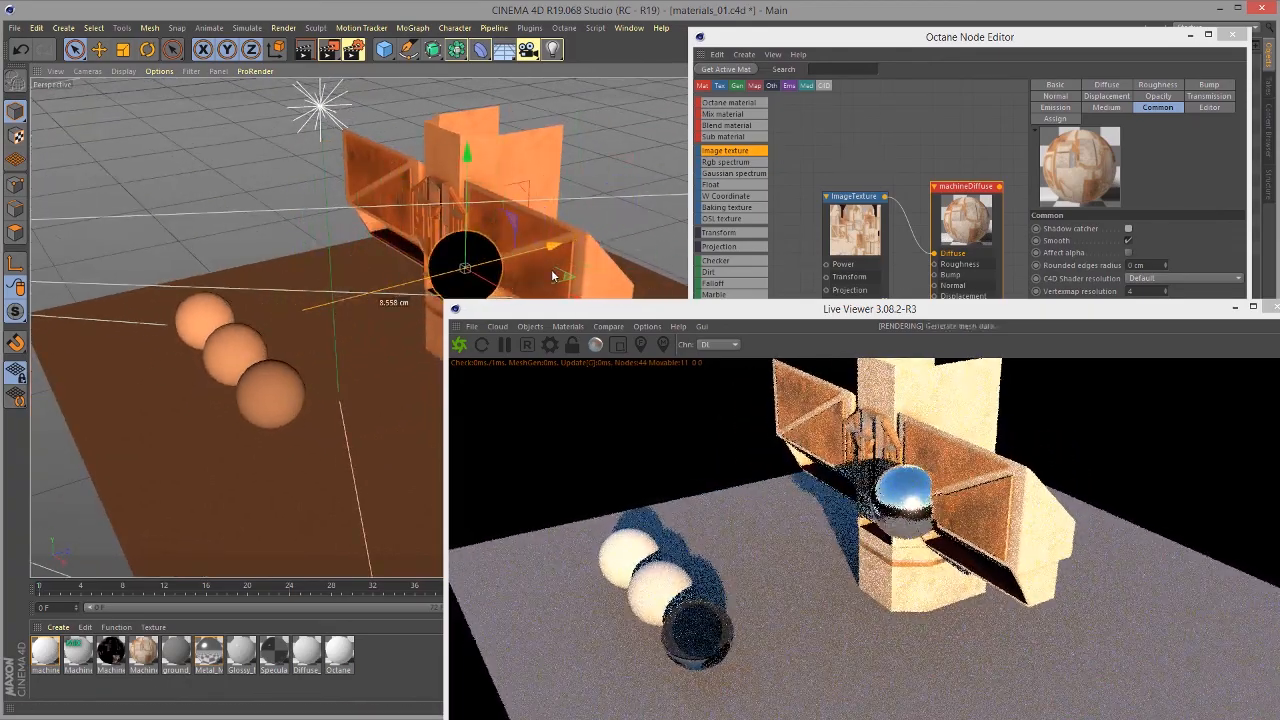
left_click_drag(466, 152, 487, 103)
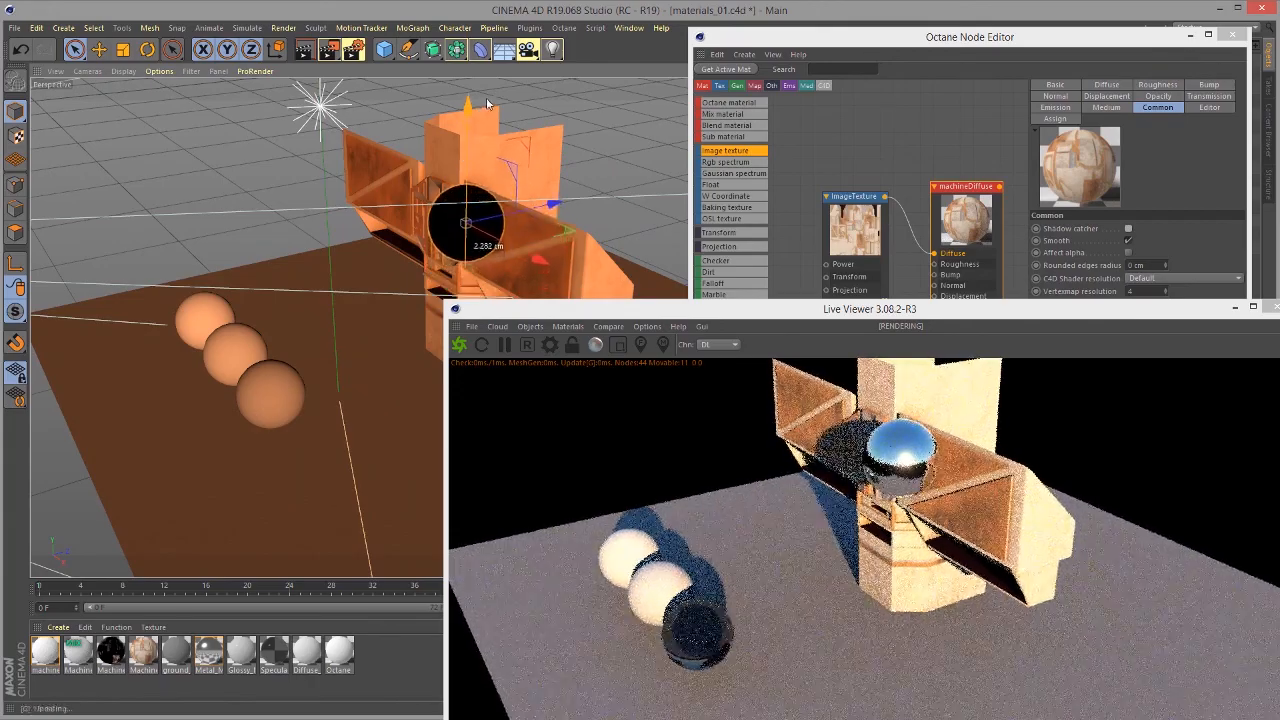
left_click_drag(346, 314, 415, 295, "alt")
middle_click_drag(415, 295, 329, 362, "alt")
mouse_move(331, 363)
right_mouse_down("alt")
mouse_move(382, 373)
mouse_move(337, 388)
right_mouse_up("alt")
left_click_drag(714, 308, 283, 11)
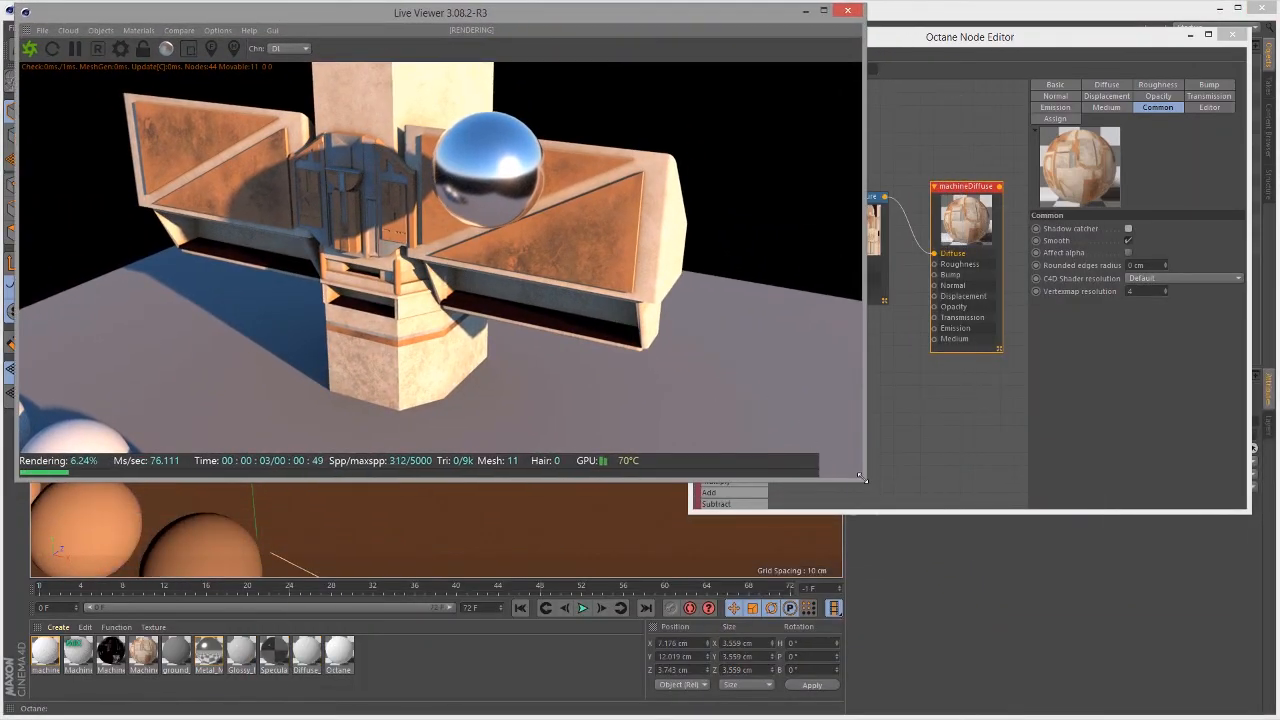
left_click_drag(865, 481, 706, 551)
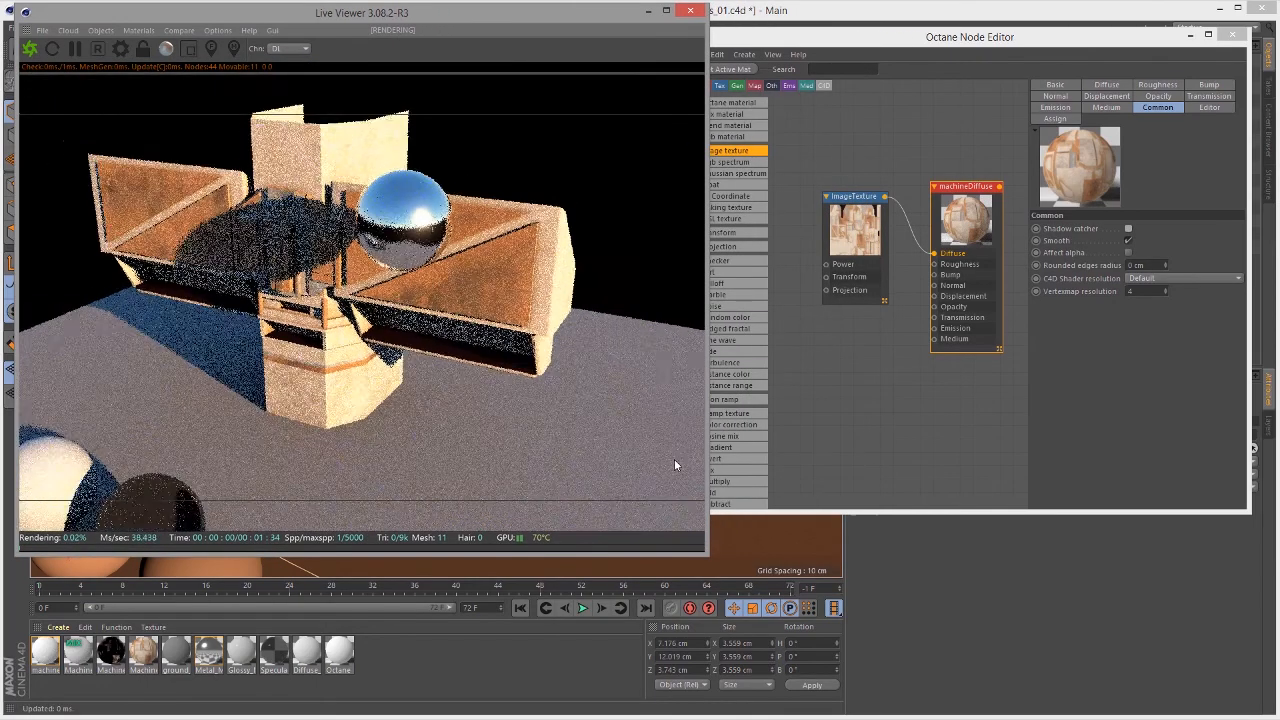
Enable Shadow catcher on machineDiffuse and arrange the Node Editor and Live Viewer side by side
left_click(960, 212)
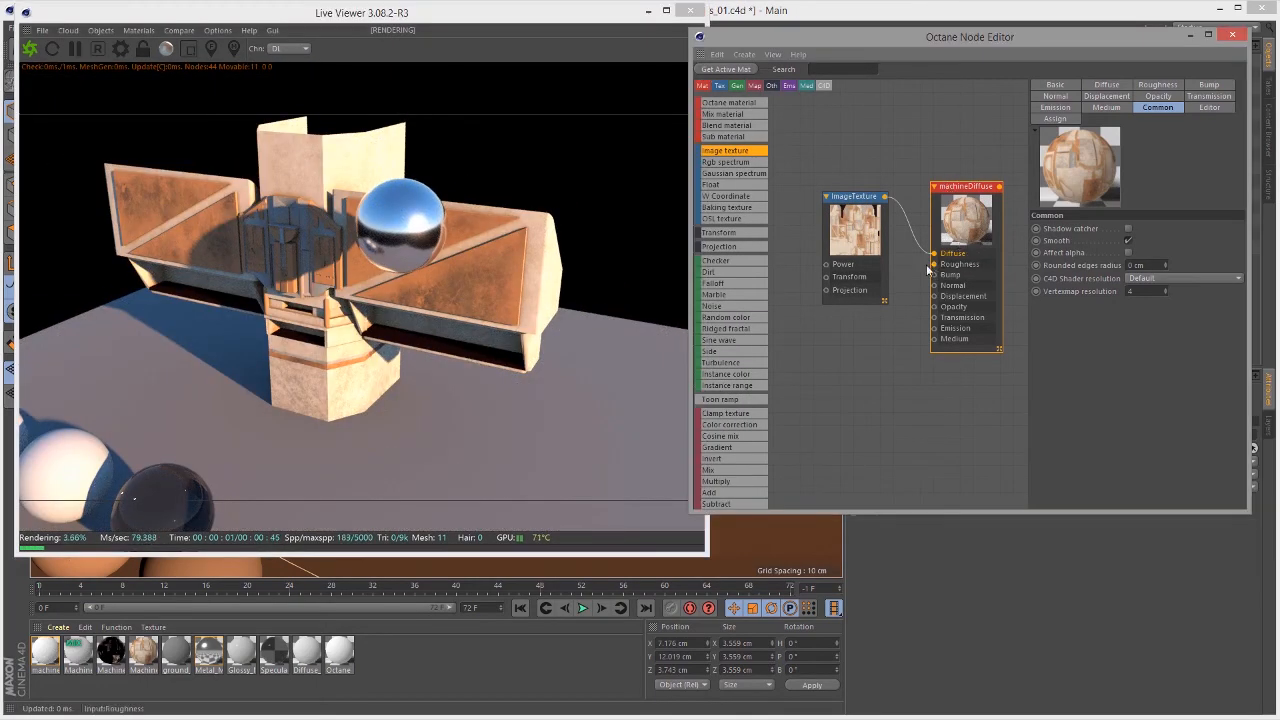
left_click(1128, 229)
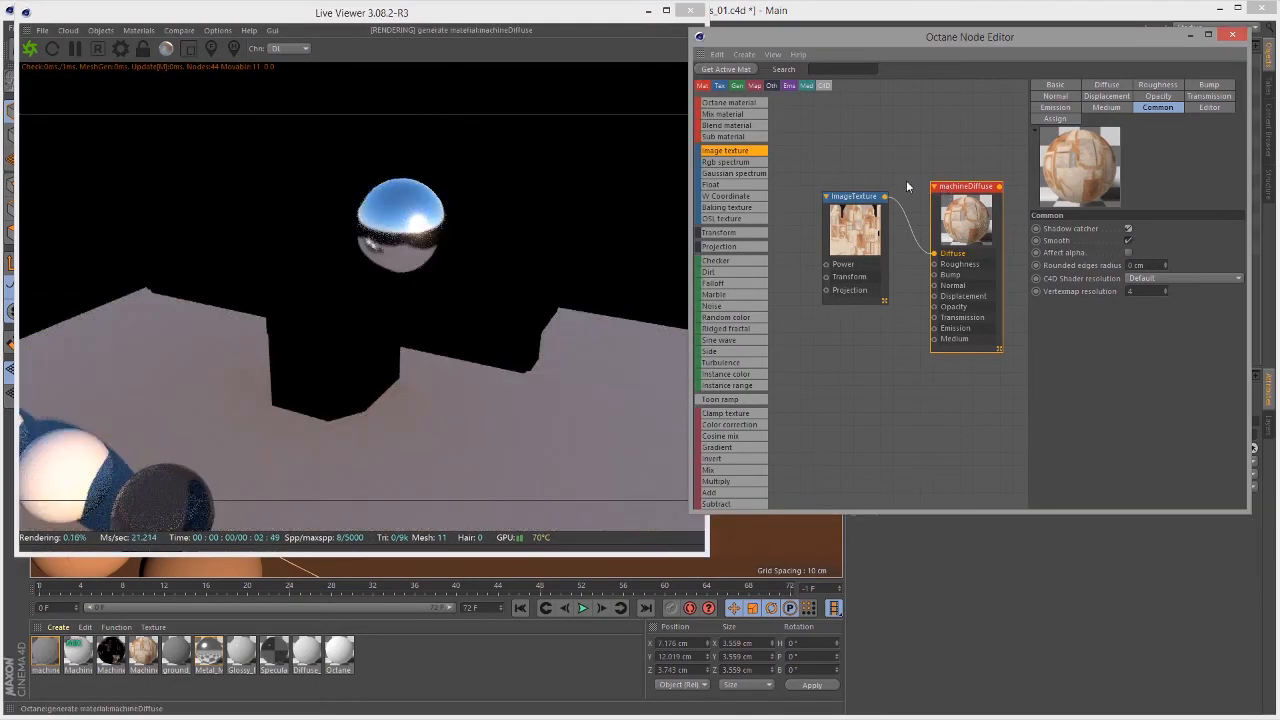
left_click_drag(821, 42, 838, 37)
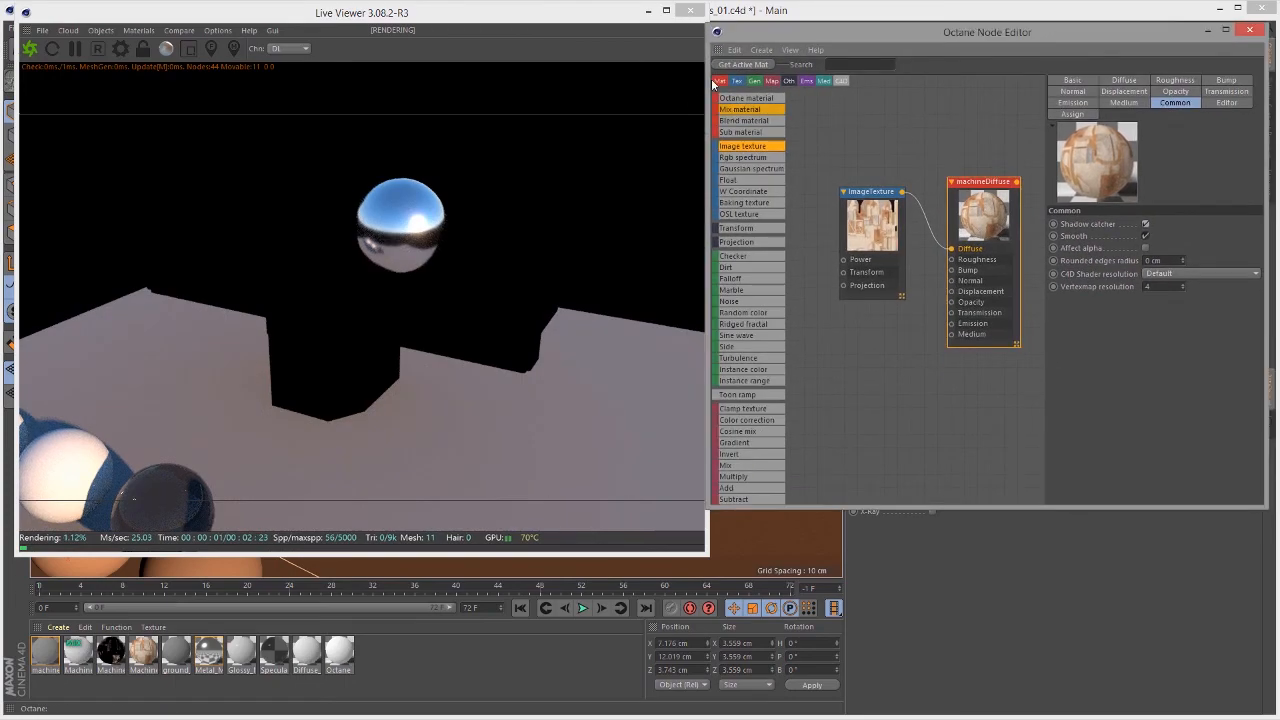
left_click_drag(611, 22, 605, 57)
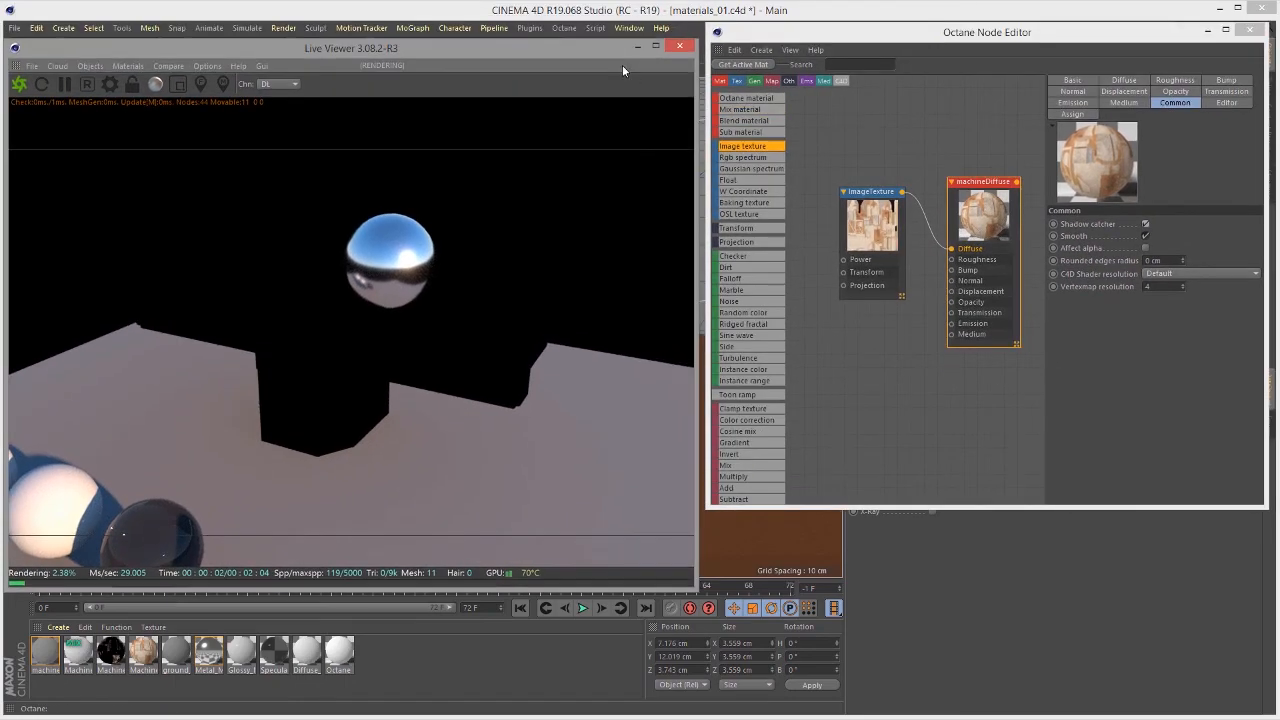
Open the Octane Settings and enable Alpha channel for the Directlighting kernel
left_click(564, 27)
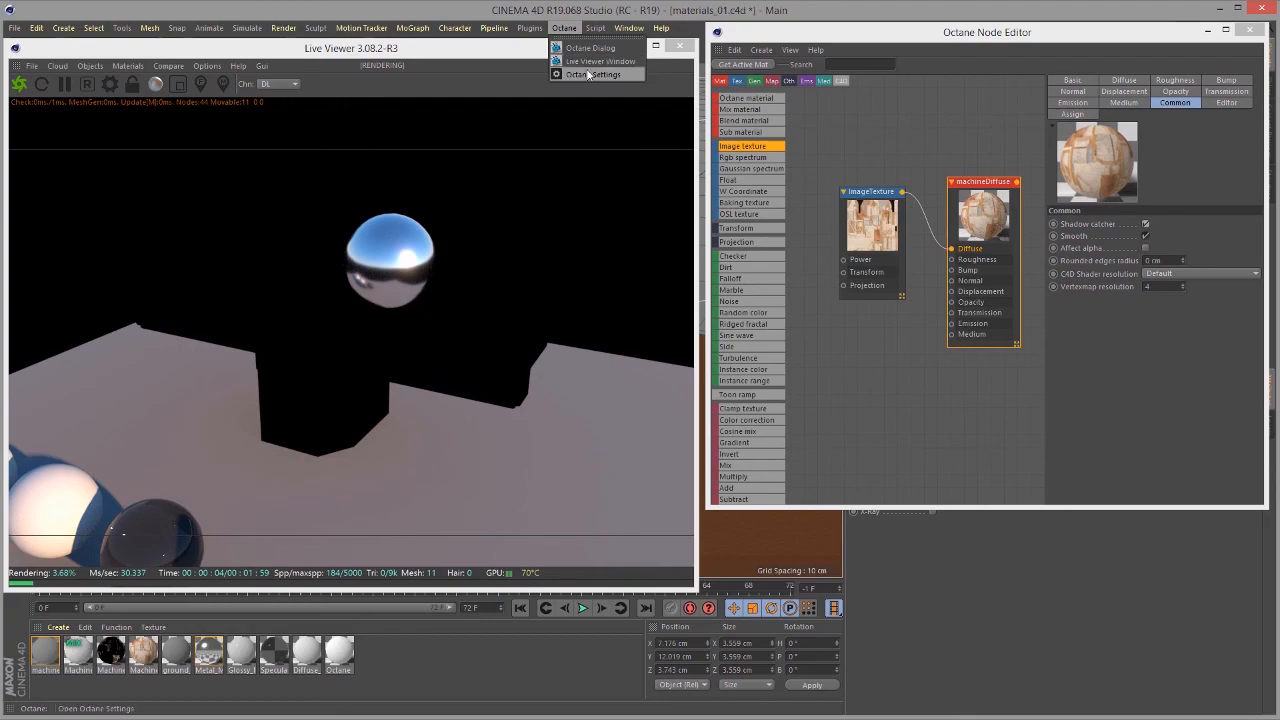
left_click(588, 73)
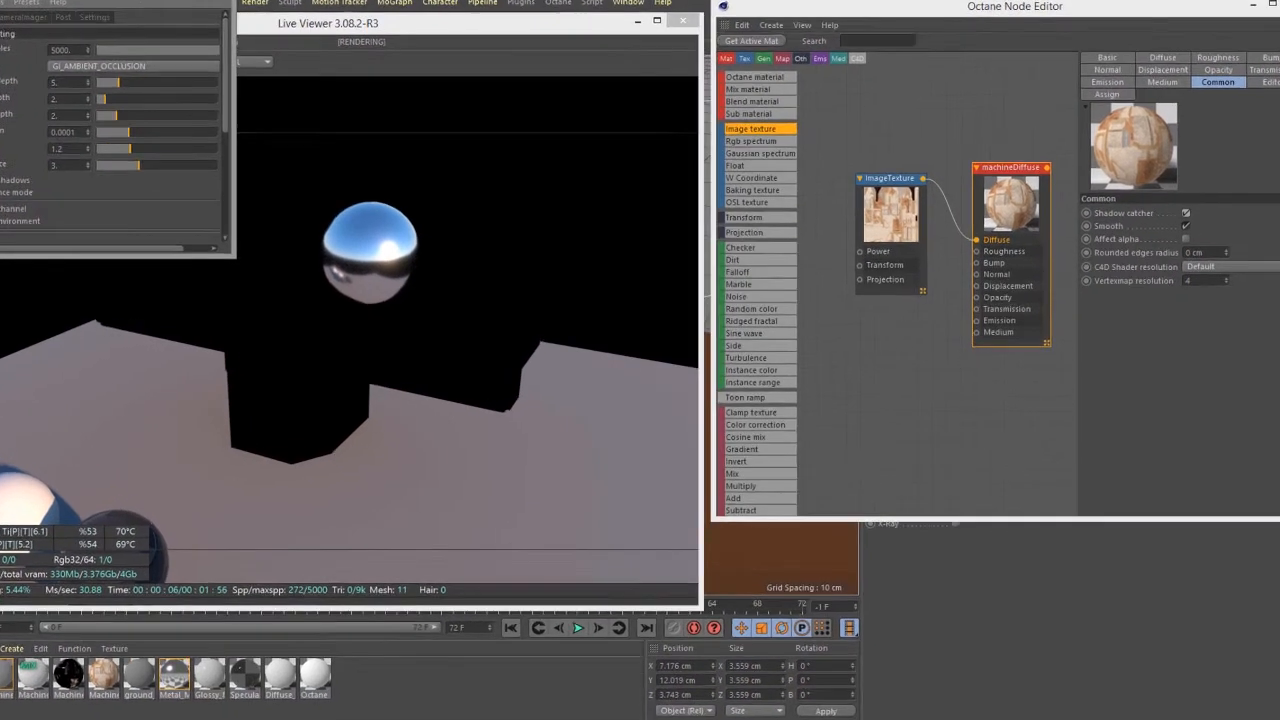
left_click_drag(222, 12, 791, 313)
left_click_drag(830, 234, 881, 62)
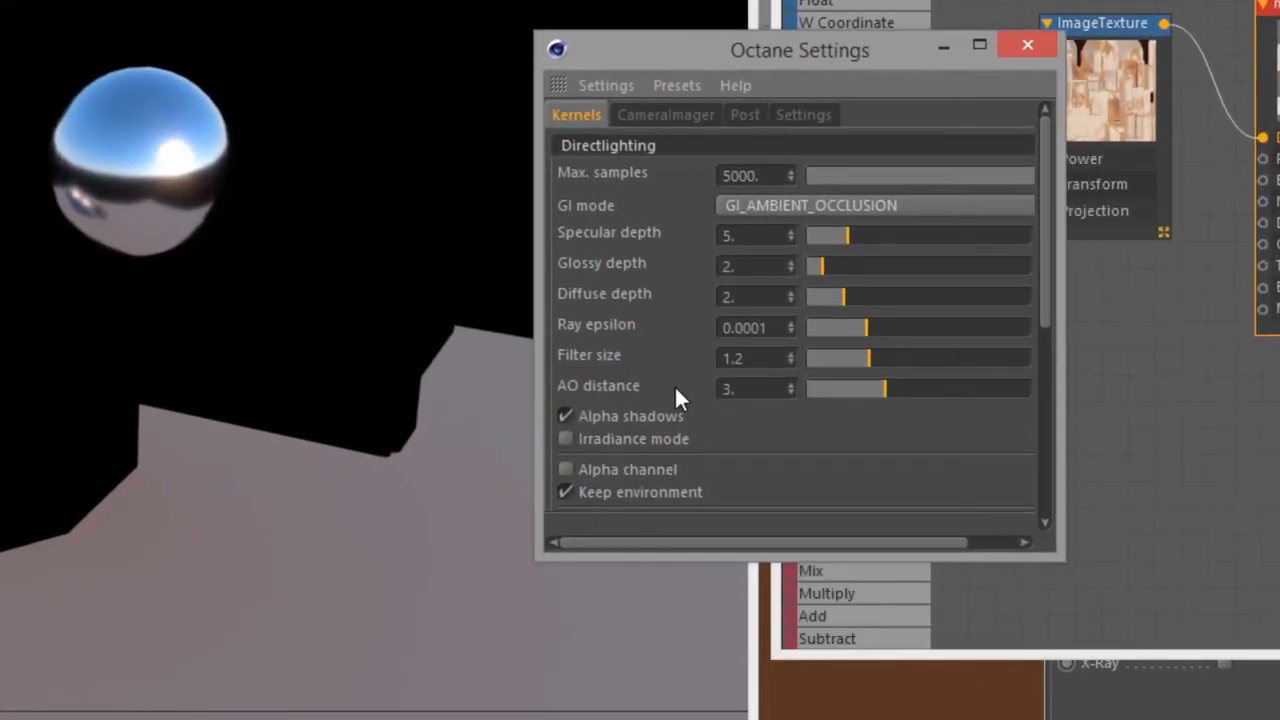
left_click(593, 469)
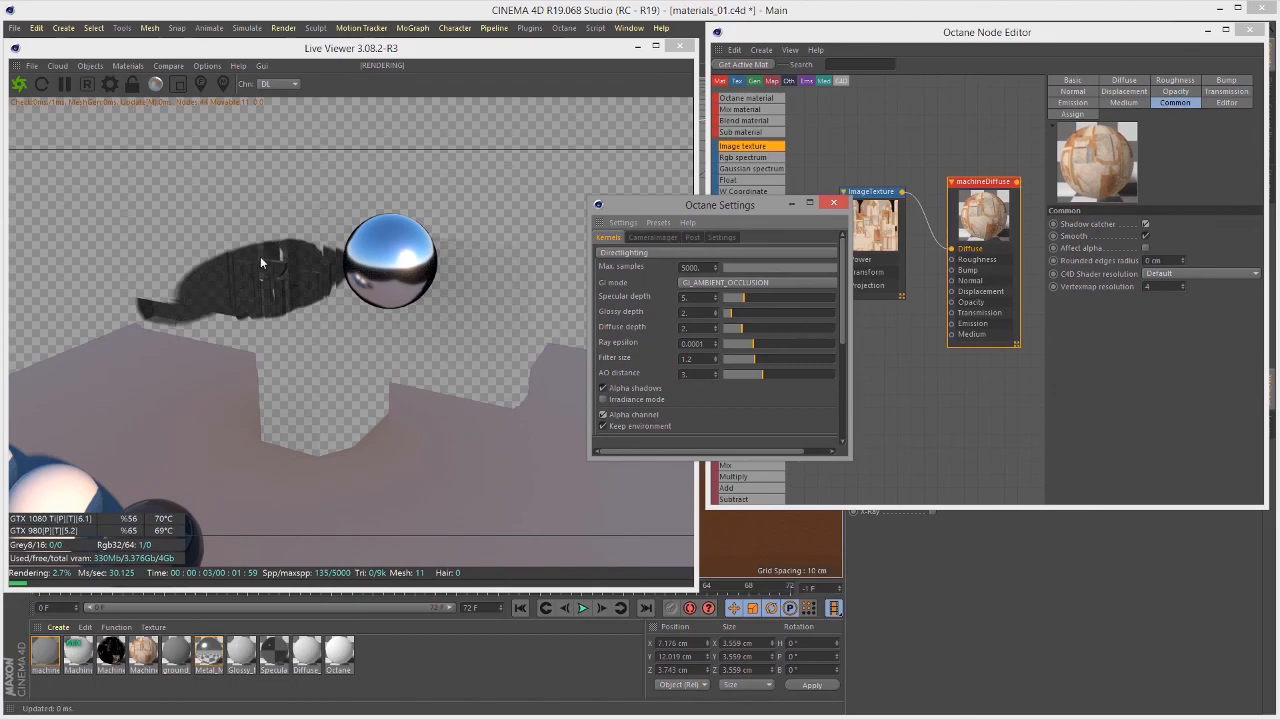
Turn off Alpha shadows and inspect the shadows cast on the machine from other angles
left_click(603, 389)
left_click(370, 396)
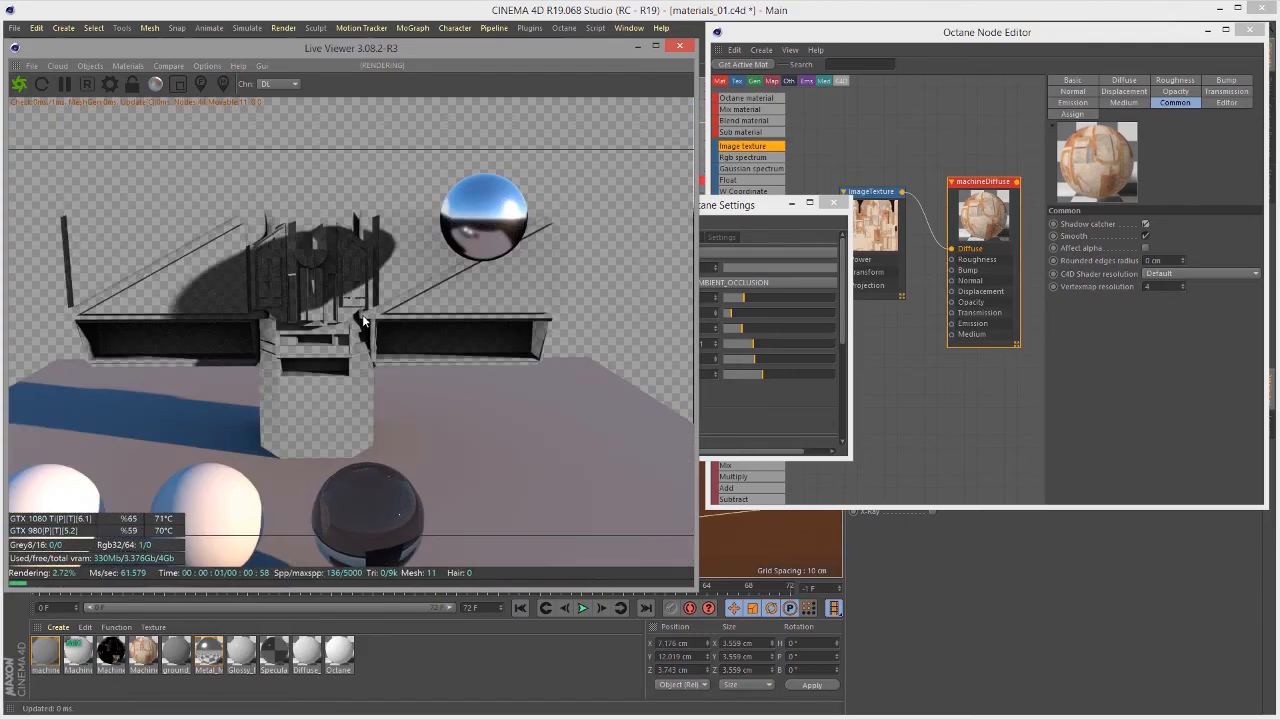
left_click_drag(440, 357, 261, 327)
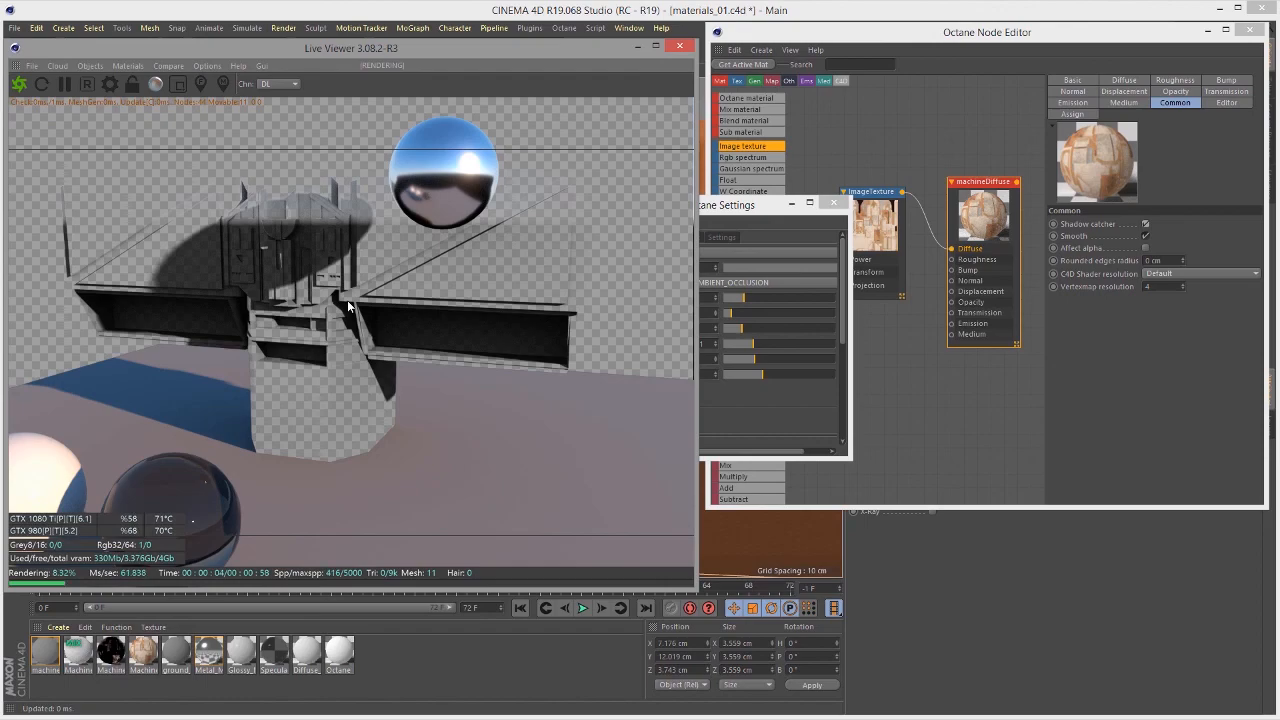
Disable machineDiffuse's Shadow catcher and the kernel's Alpha channel
left_click(1146, 225)
left_click_drag(792, 31, 943, 132)
left_click(728, 276)
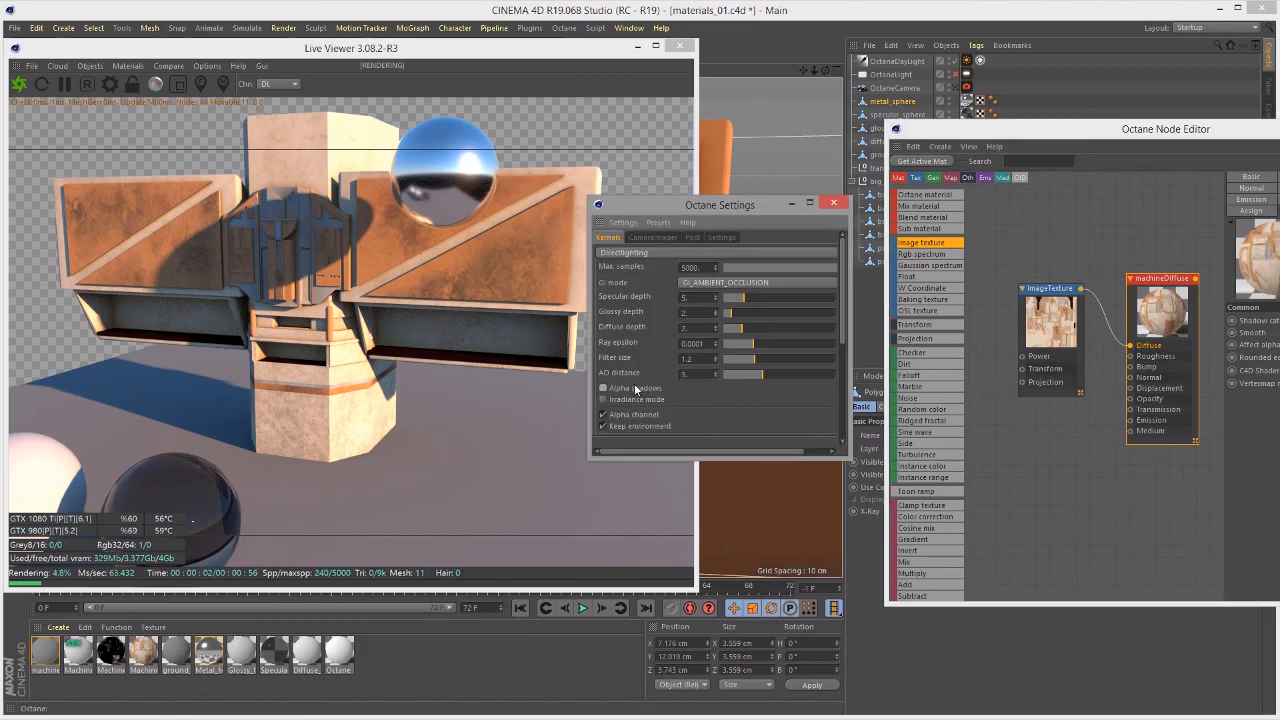
left_click(612, 418)
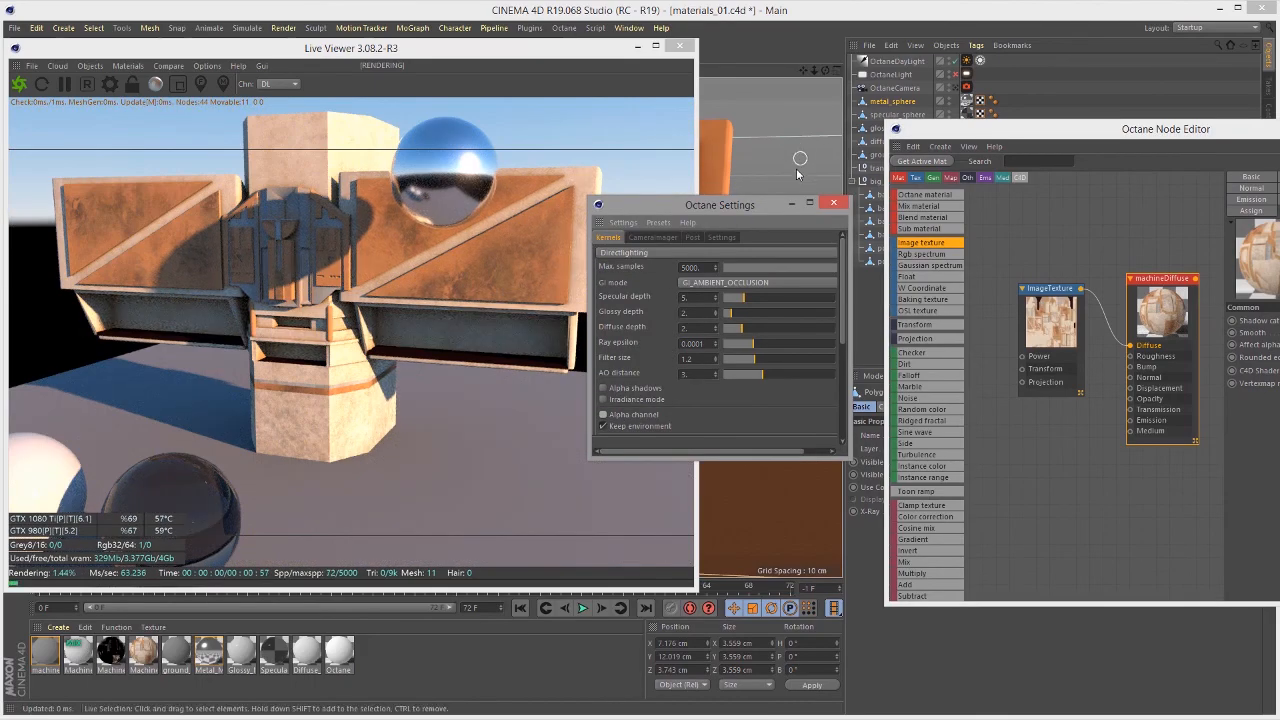
Move the metal sphere back down to the ground beside the other spheres and return to the Live Viewer render
left_click_drag(746, 204, 926, 459)
left_click_drag(490, 52, 596, 468)
right_click_drag(628, 318, 570, 240, "alt")
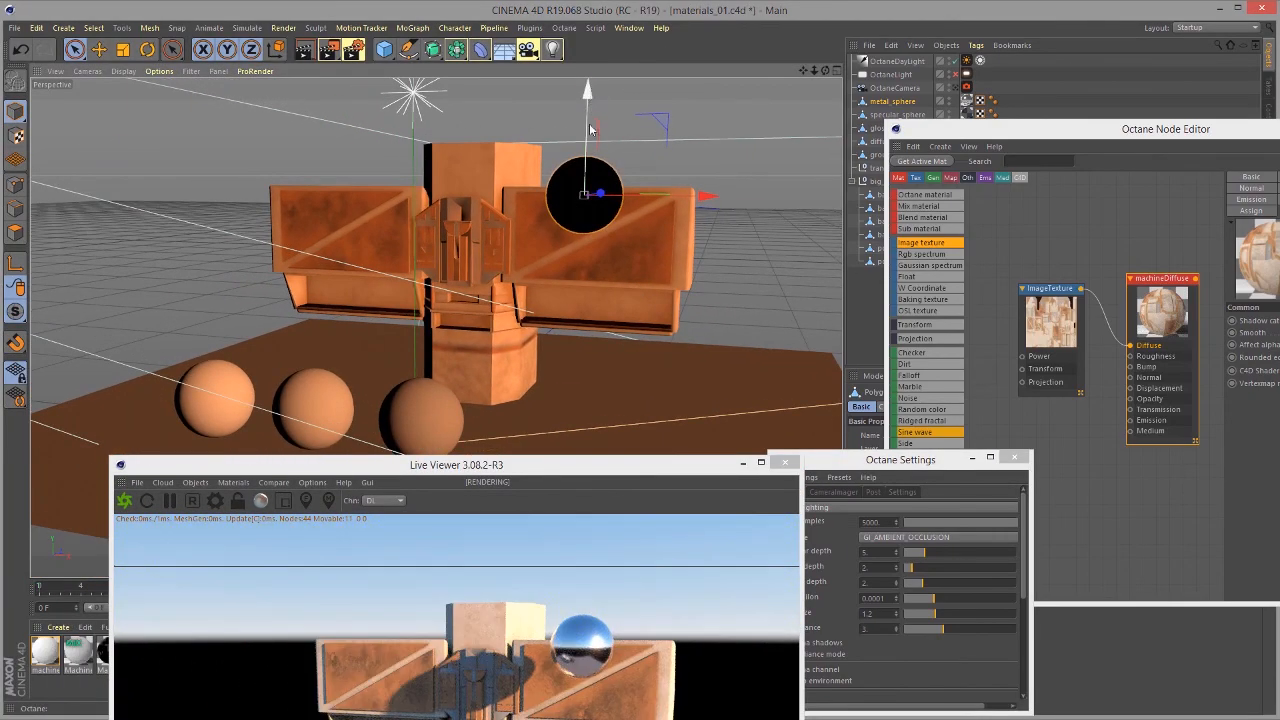
left_click_drag(590, 128, 576, 288)
left_click_drag(596, 375, 572, 411)
left_click_drag(549, 354, 547, 340)
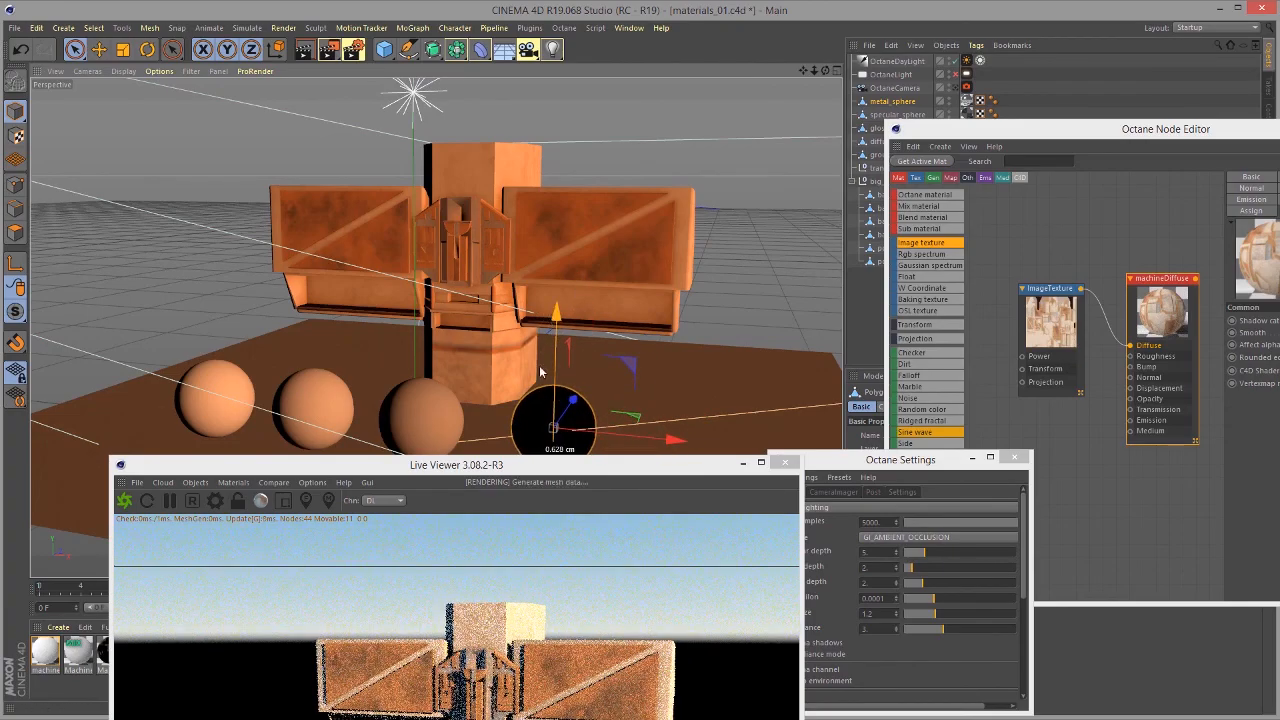
left_click_drag(554, 464, 484, 71)
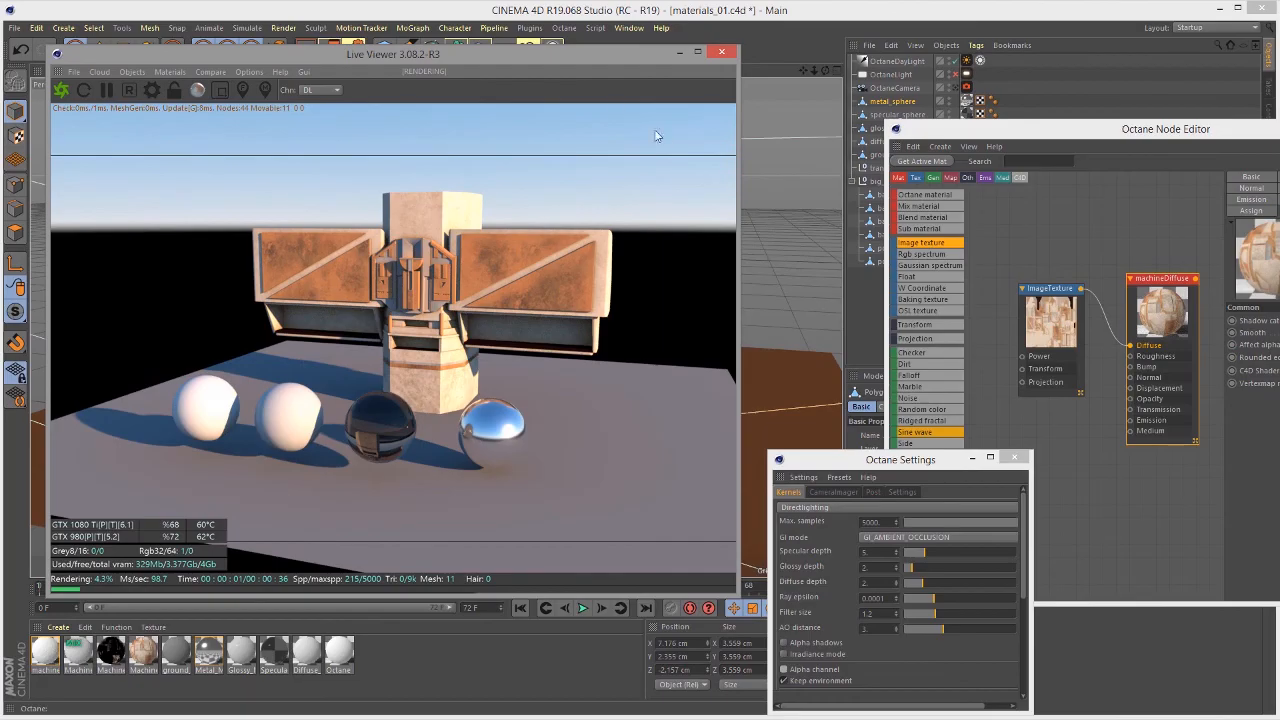
Arrange the Live Viewer and Node Editor side by side, frame the machine's central details, and close the Octane Settings
left_click_drag(588, 52, 296, 109)
right_click_drag(537, 223, 676, 281, "alt")
left_click_drag(676, 281, 702, 318, "alt")
left_click_drag(279, 116, 549, 44)
left_click_drag(943, 135, 709, 23)
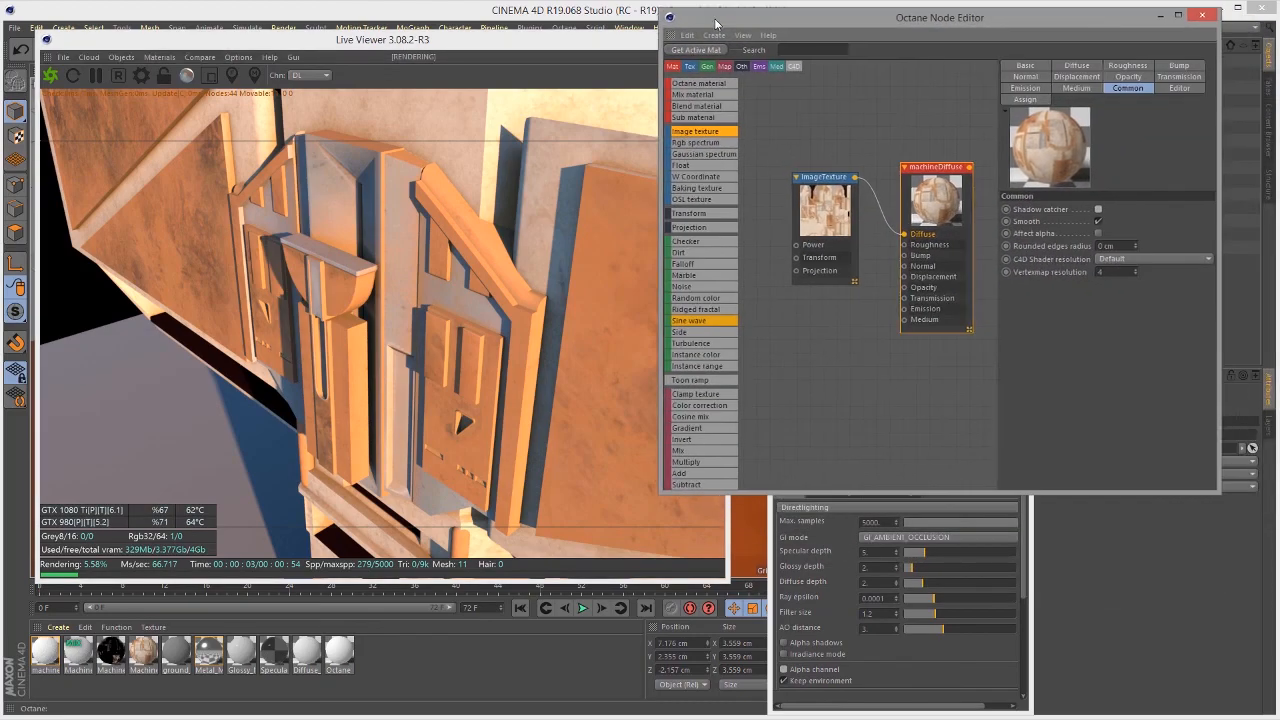
left_click(927, 672)
left_click(1014, 462)
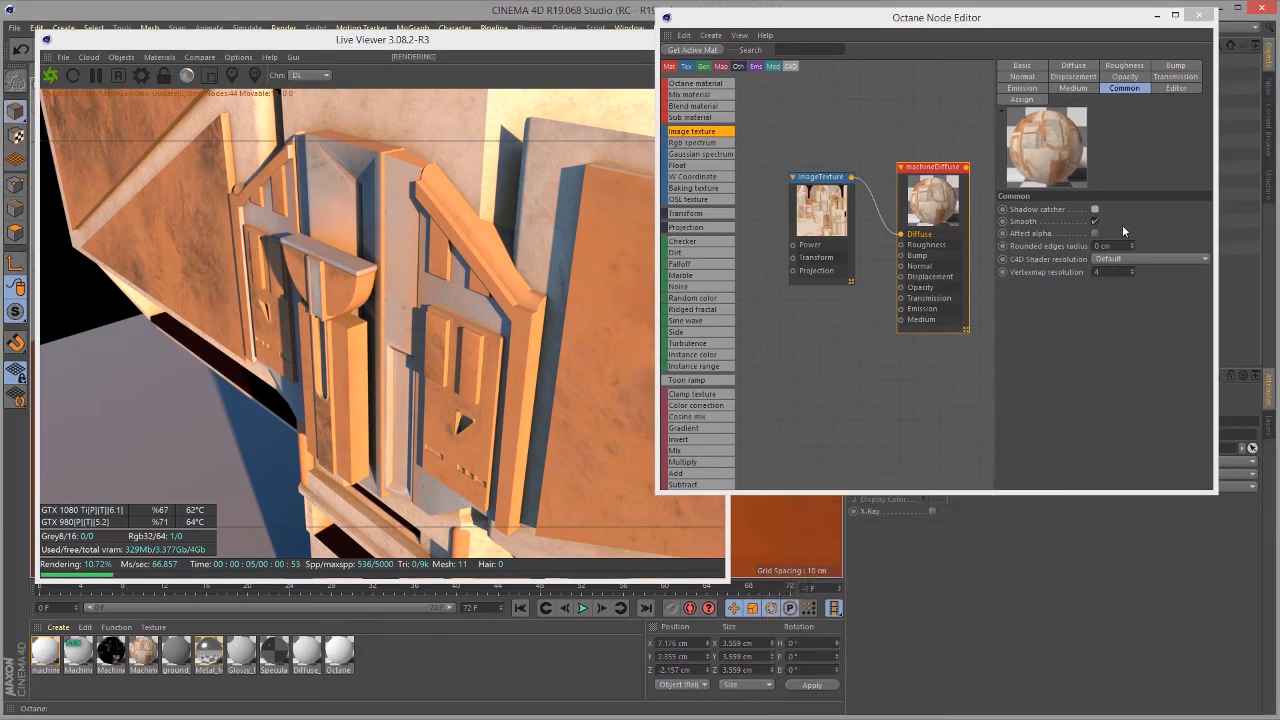
Toggle machineDiffuse's Smooth option off and on to compare the shading along the machine's curved edges
left_click(1094, 221)
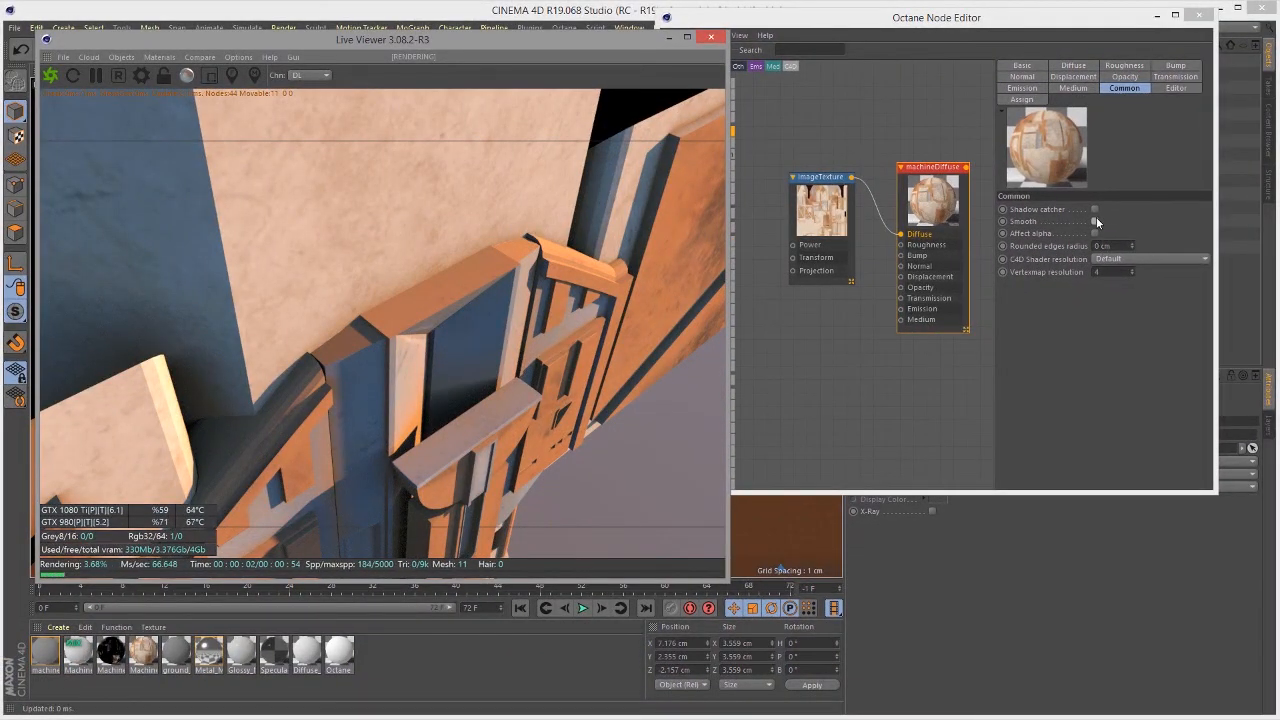
left_click(1095, 222)
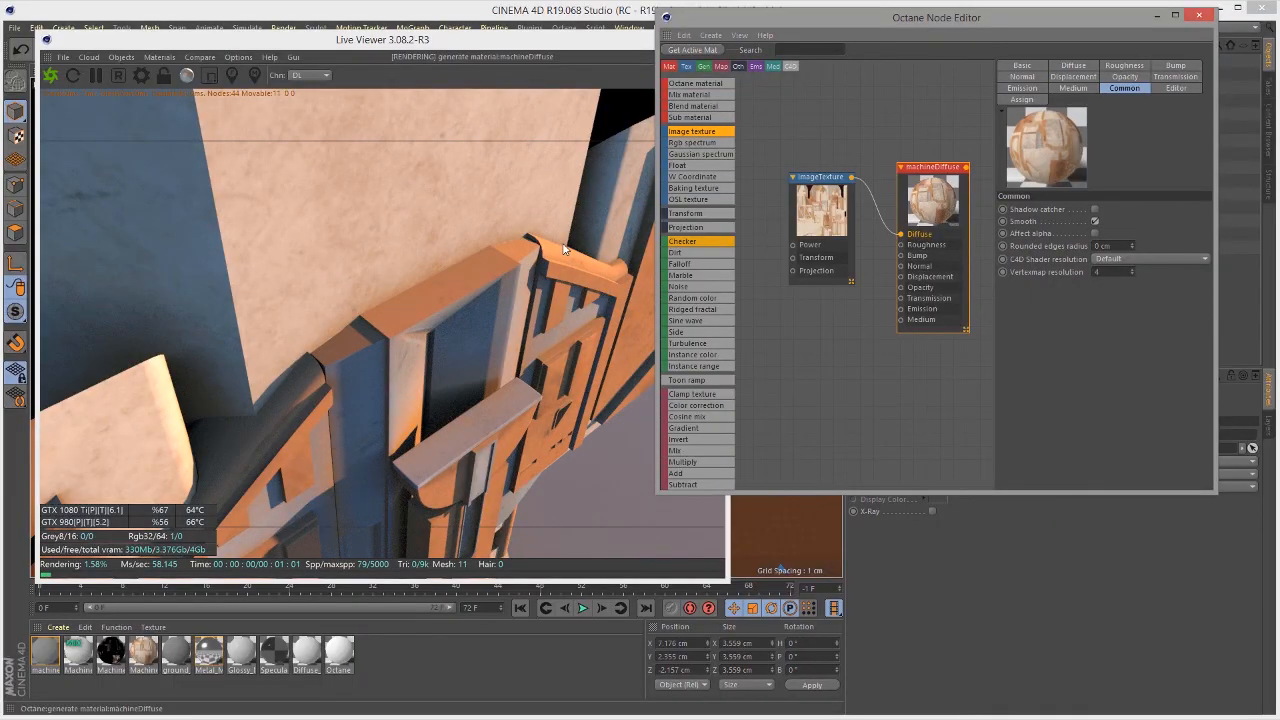
left_click_drag(518, 276, 502, 303)
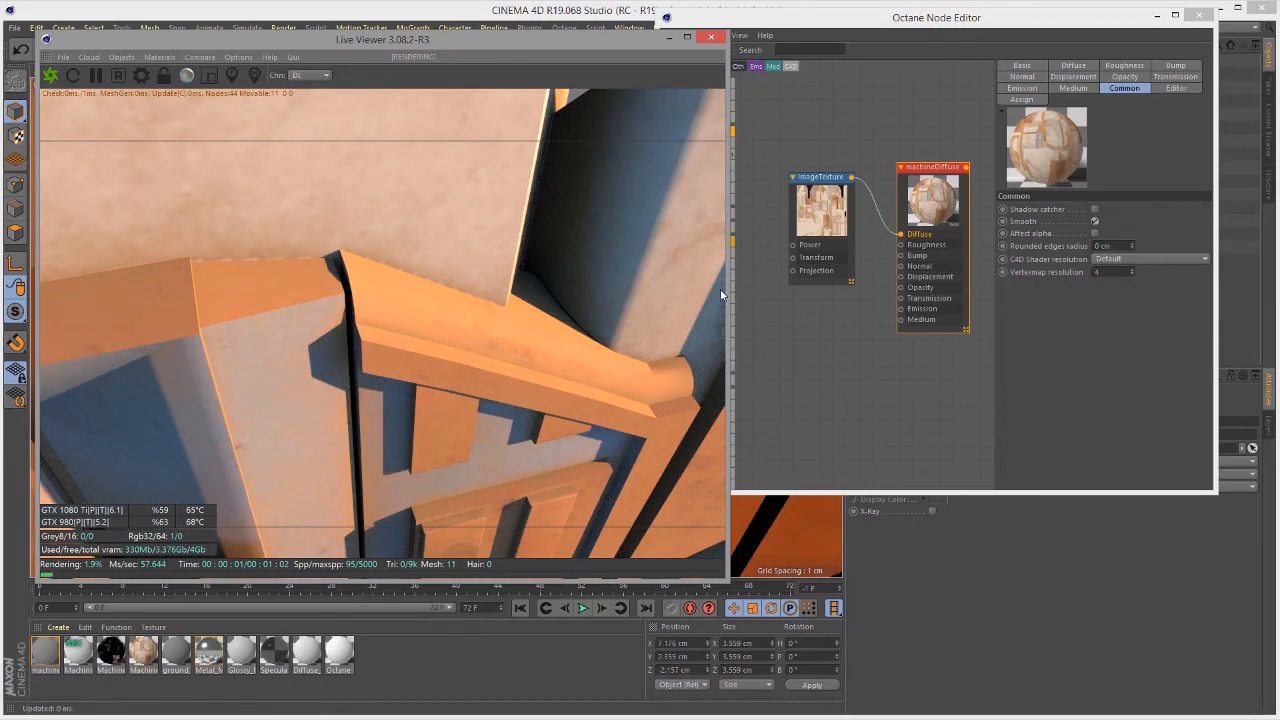
left_click(1095, 221)
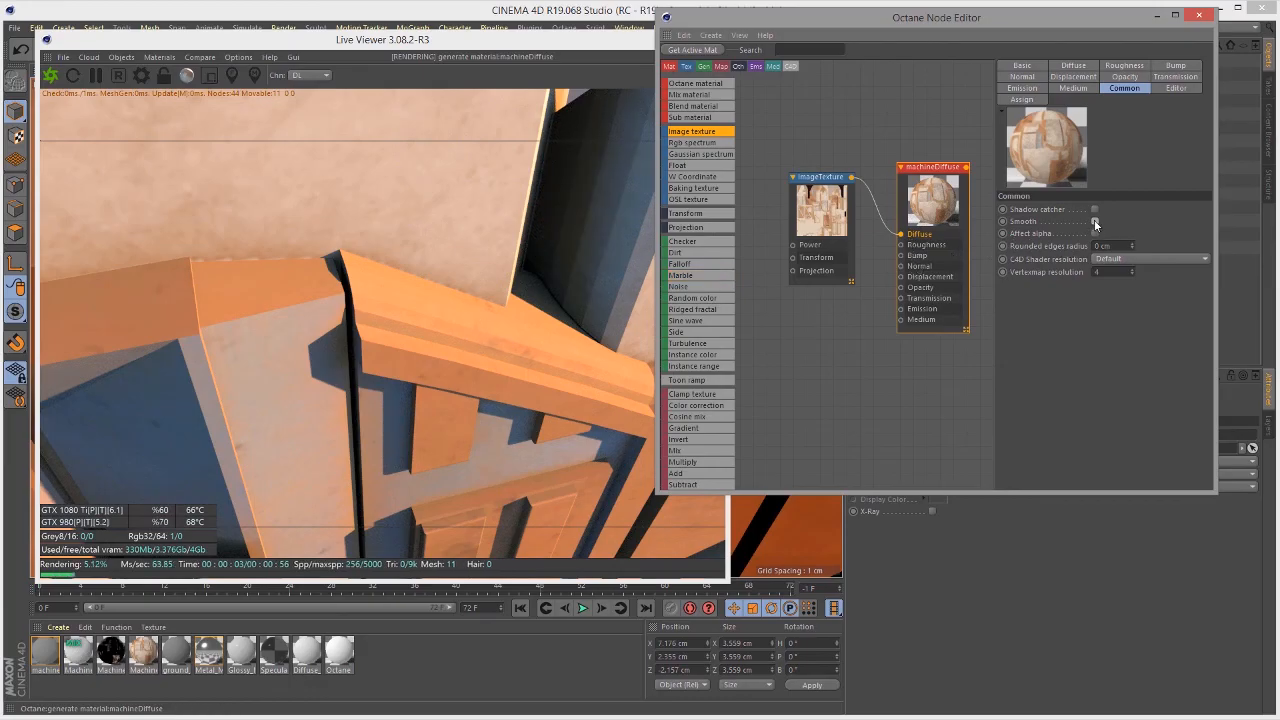
left_click_drag(474, 296, 405, 234)
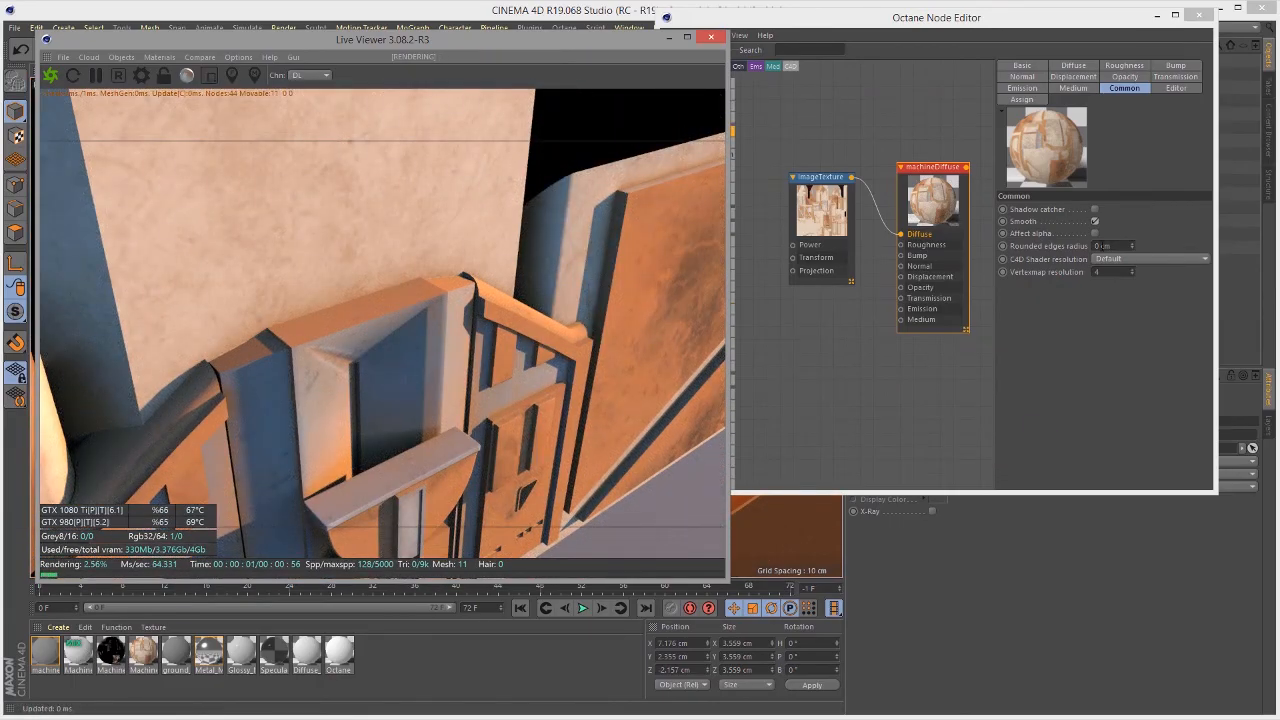
Set machineDiffuse's Rounded edges radius to 0.01 cm and inspect the machine's edges up close
left_click(1097, 245)
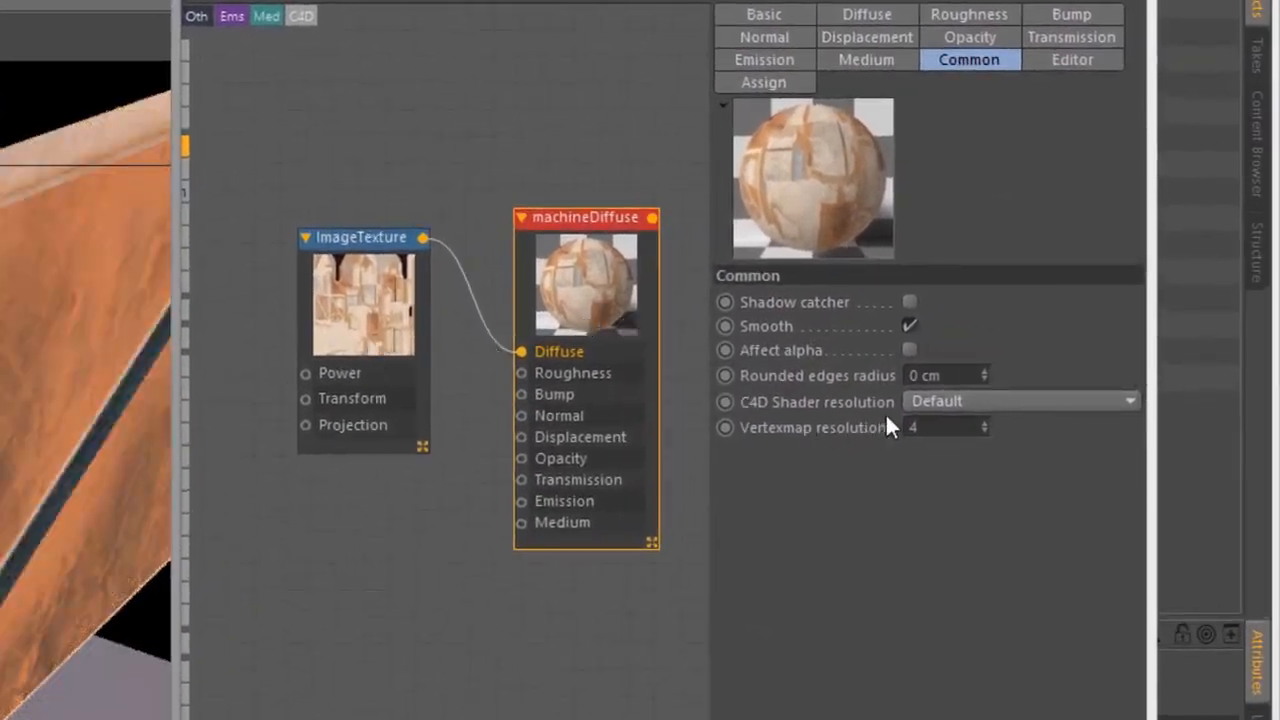
type("0.01")
key("Return")
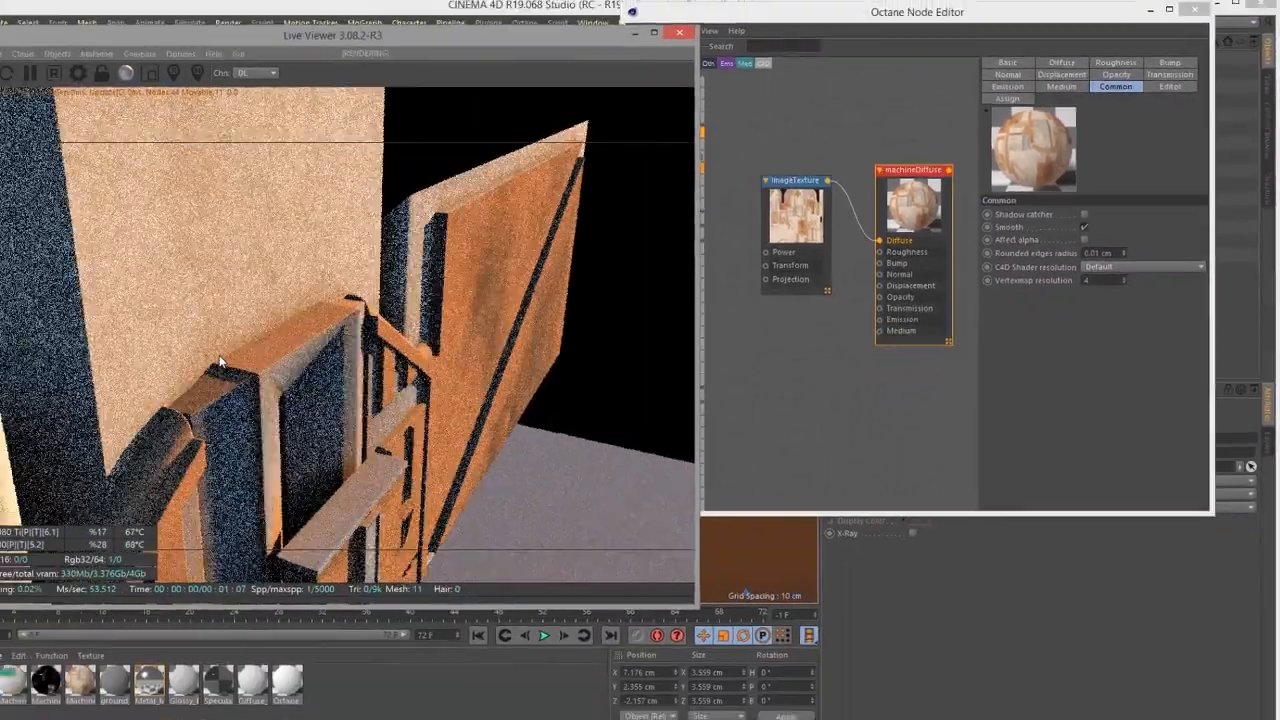
right_click_drag(220, 361, 568, 473)
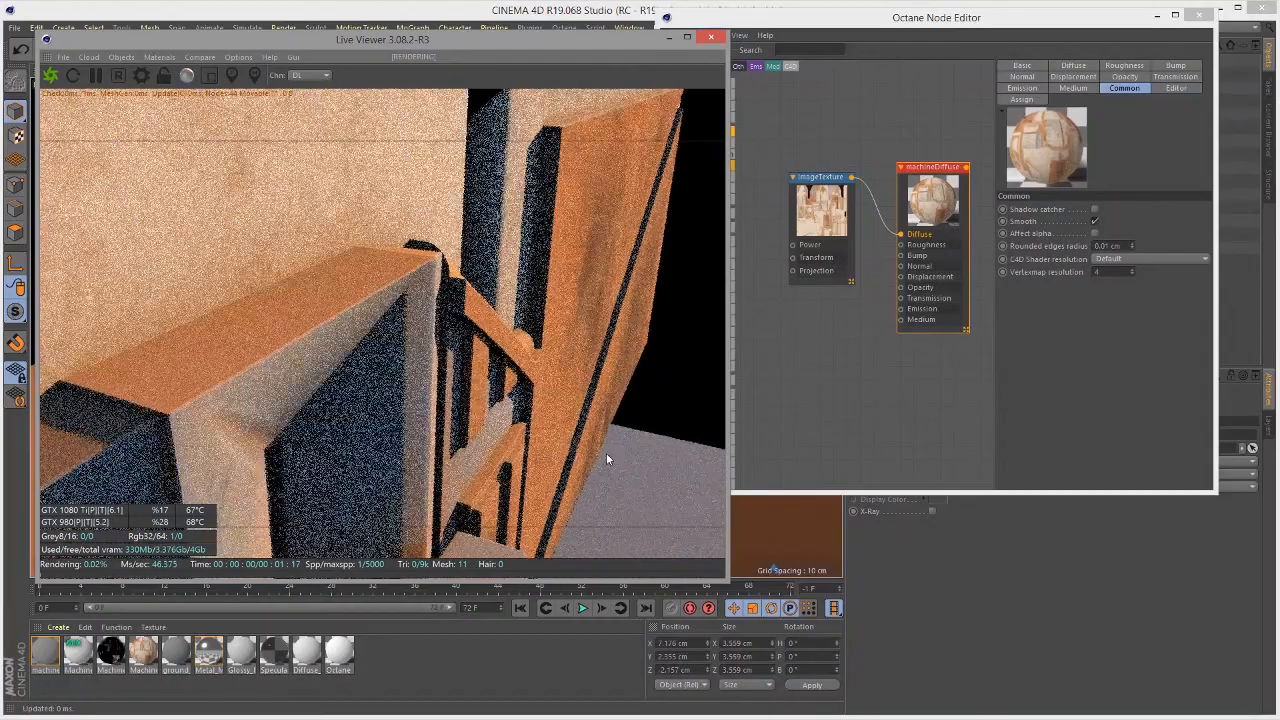
left_click_drag(454, 396, 351, 376)
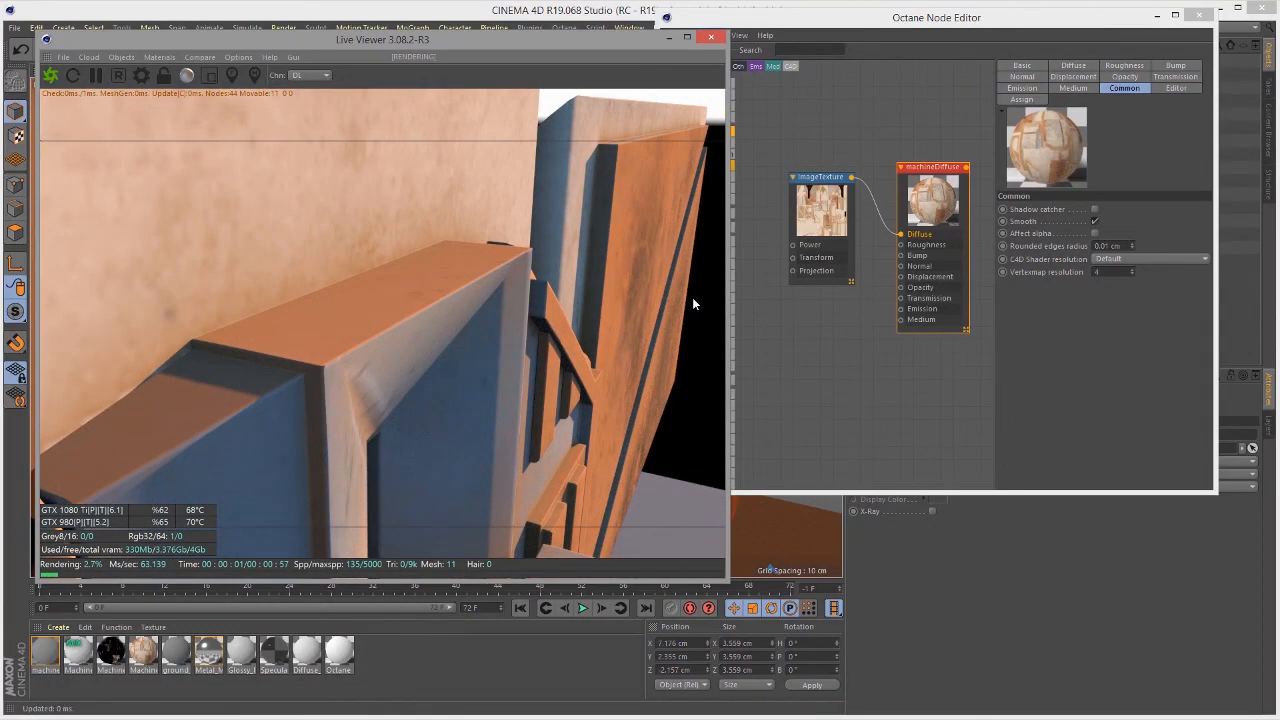
Try larger Rounded edges radius values of 0.1 cm and 0.25 cm on machineDiffuse and inspect the edges
left_click(1090, 256)
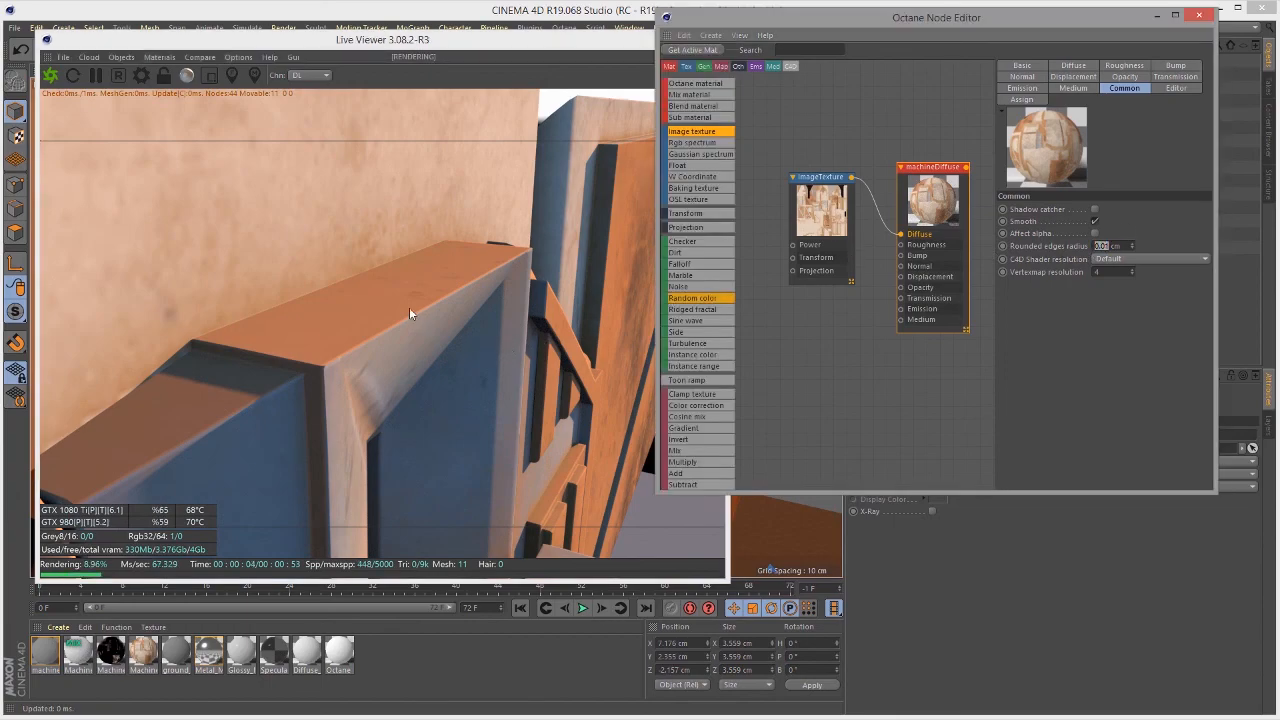
type("0.1")
key("Return")
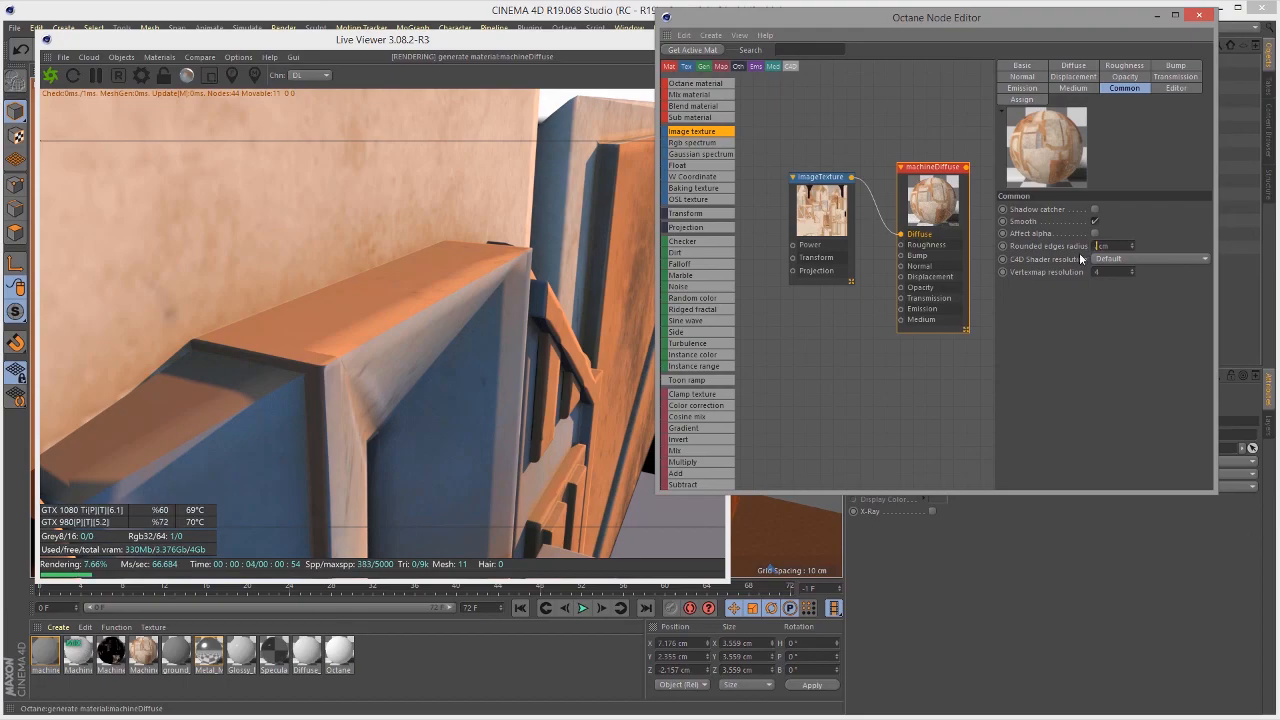
type("5")
key("Return")
left_click_drag(415, 408, 441, 356, "alt")
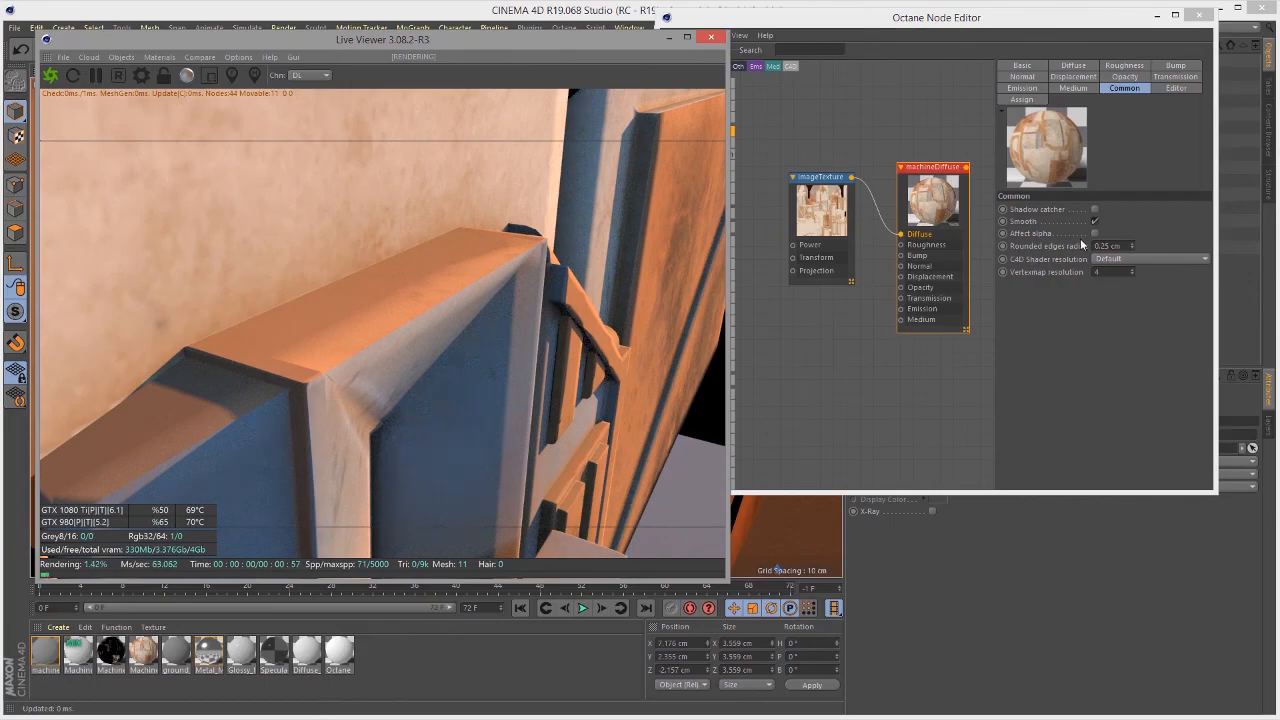
Reduce the Rounded edges radius to 0.01 cm and examine the machine's edges from other angles
double_click(1106, 245)
type("0.01")
key("Return")
left_click_drag(486, 338, 314, 333, "alt")
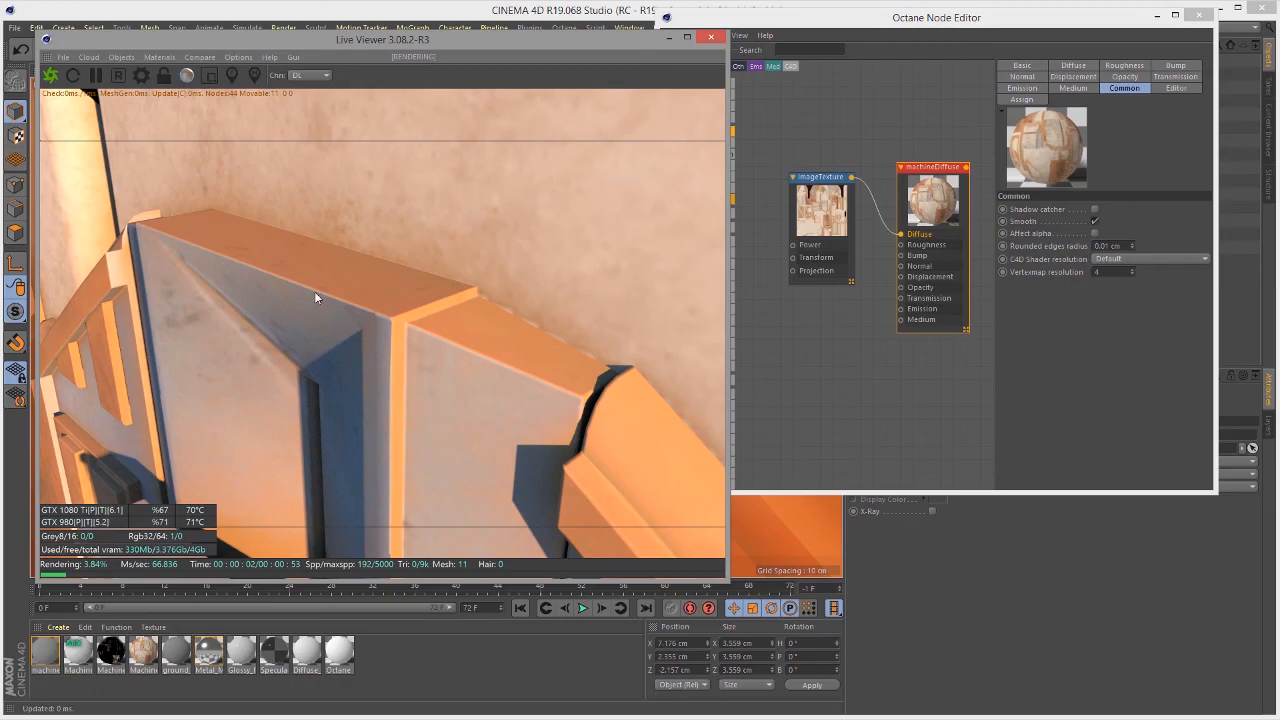
left_click_drag(338, 316, 440, 322, "alt")
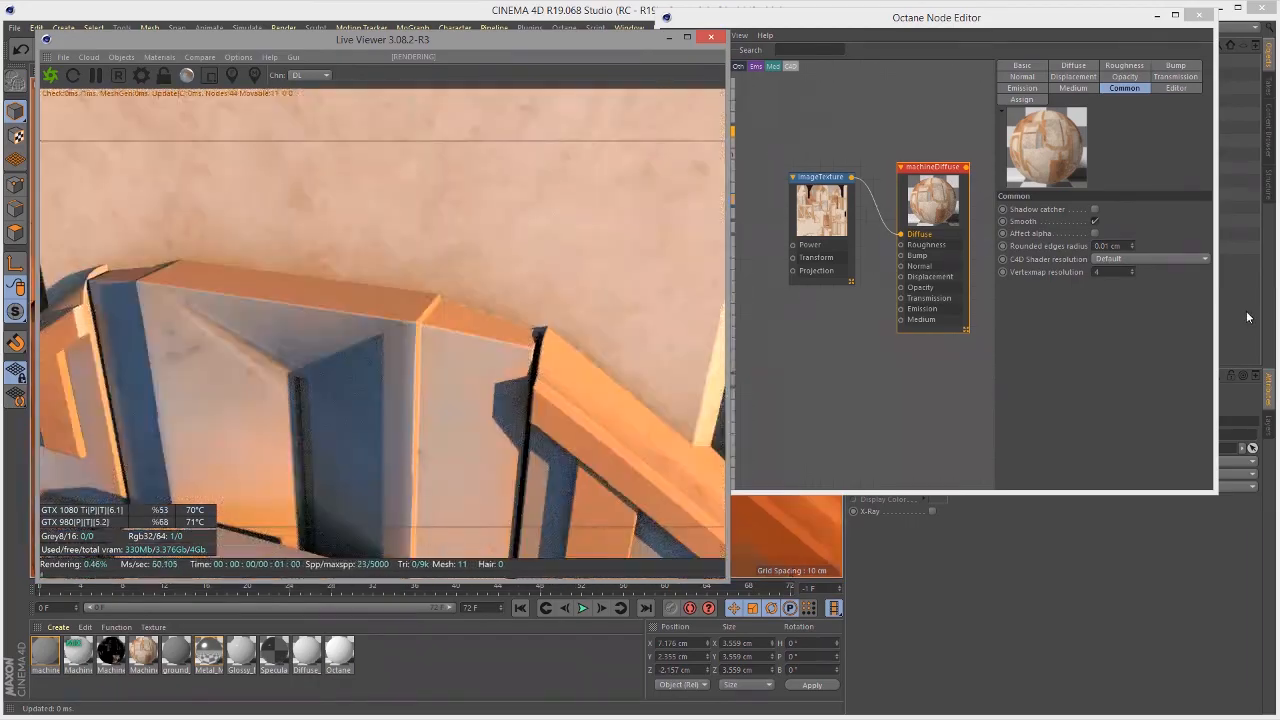
Set machineDiffuse's Rounded edges radius to 0 cm and check the machine's sharp edges
left_click_drag(1111, 244, 1094, 245)
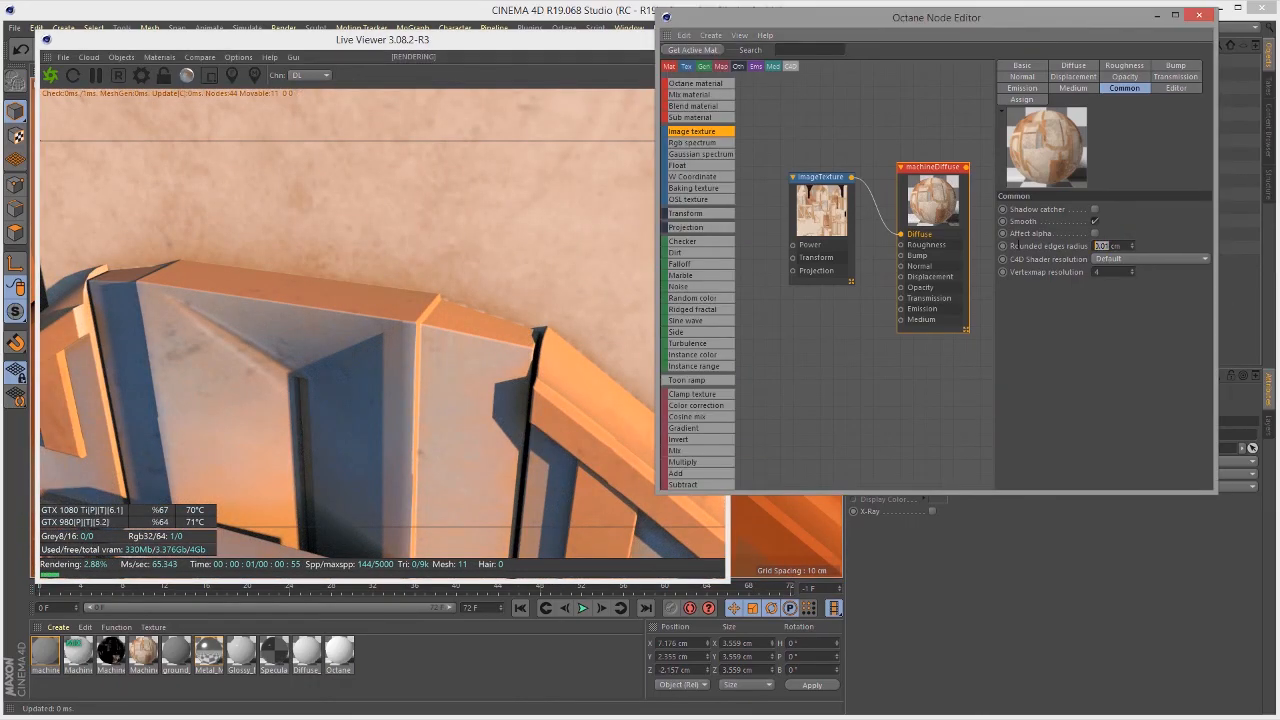
type("0")
key("Return")
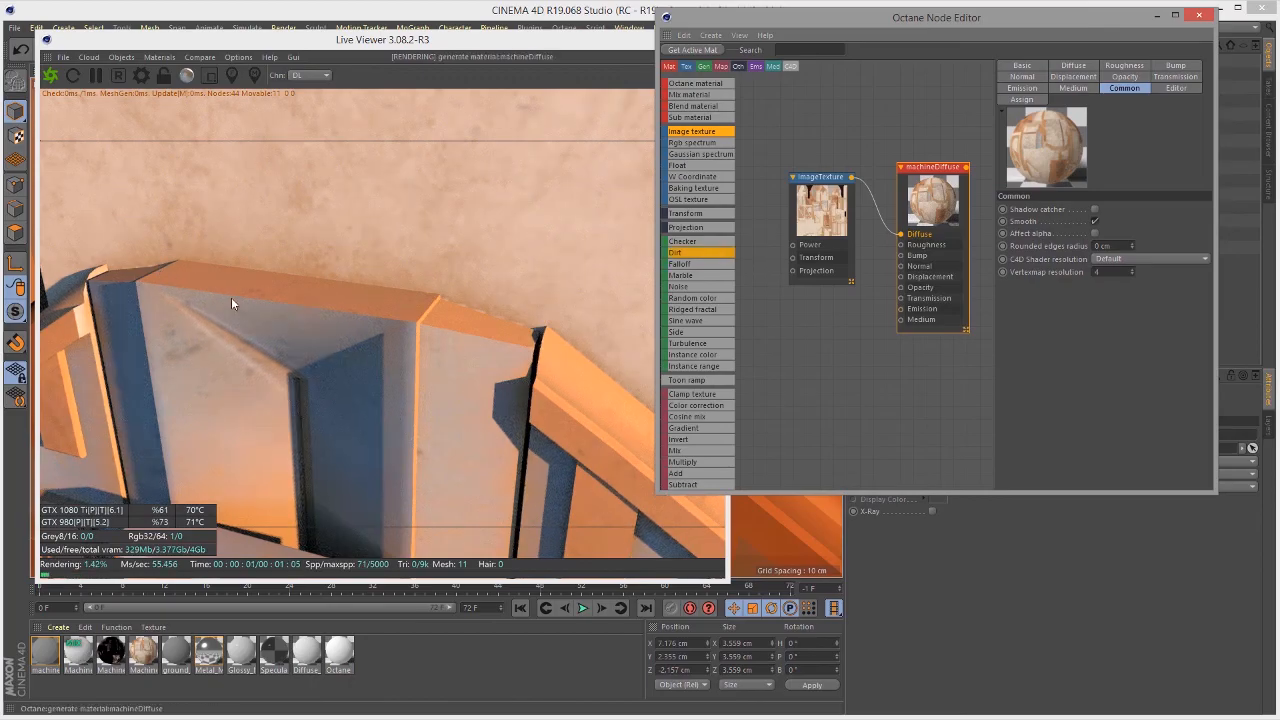
left_click_drag(281, 307, 200, 290)
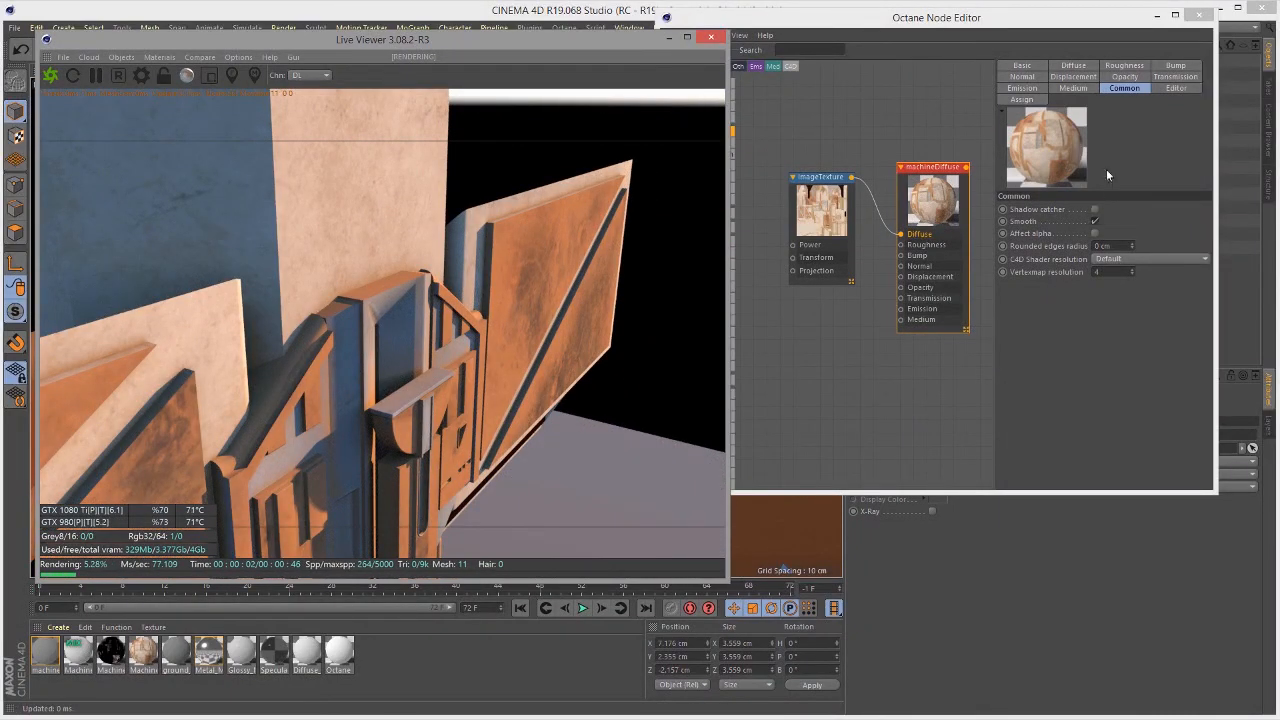
Review machineDiffuse's Editor preview options and object assignment with the whole machine and spheres framed in the render
left_click(1181, 89)
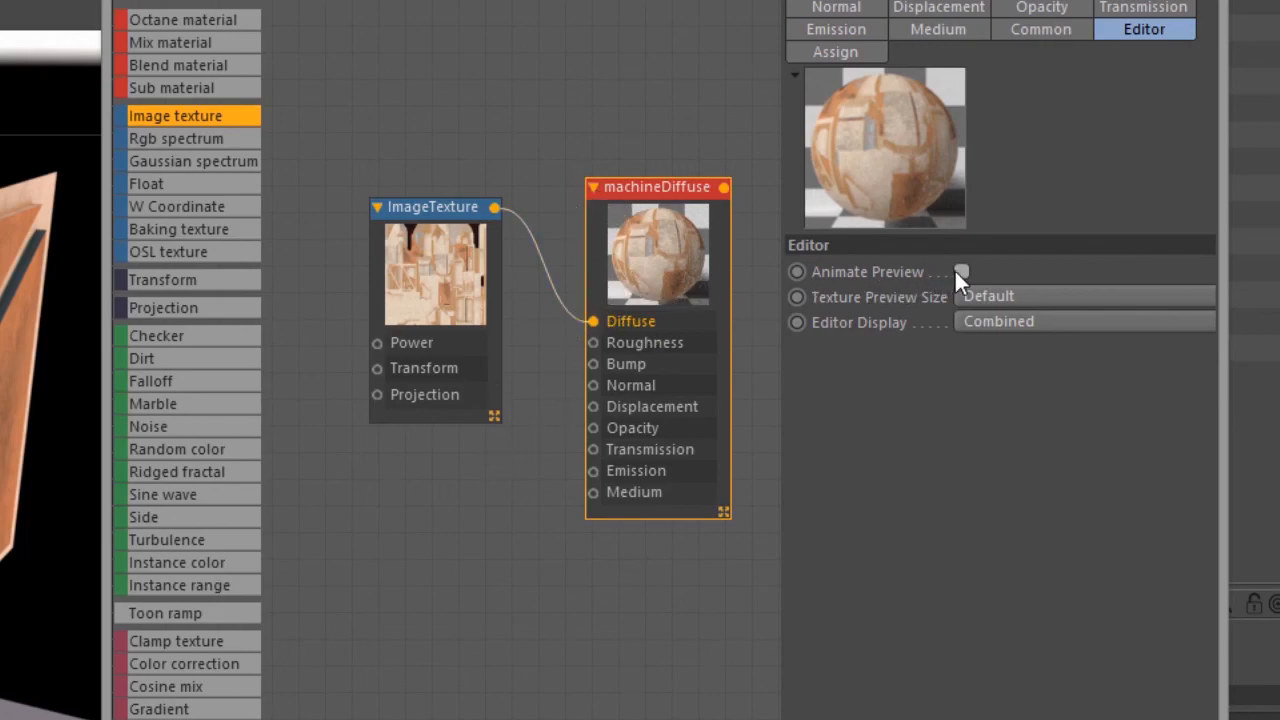
left_click(836, 53)
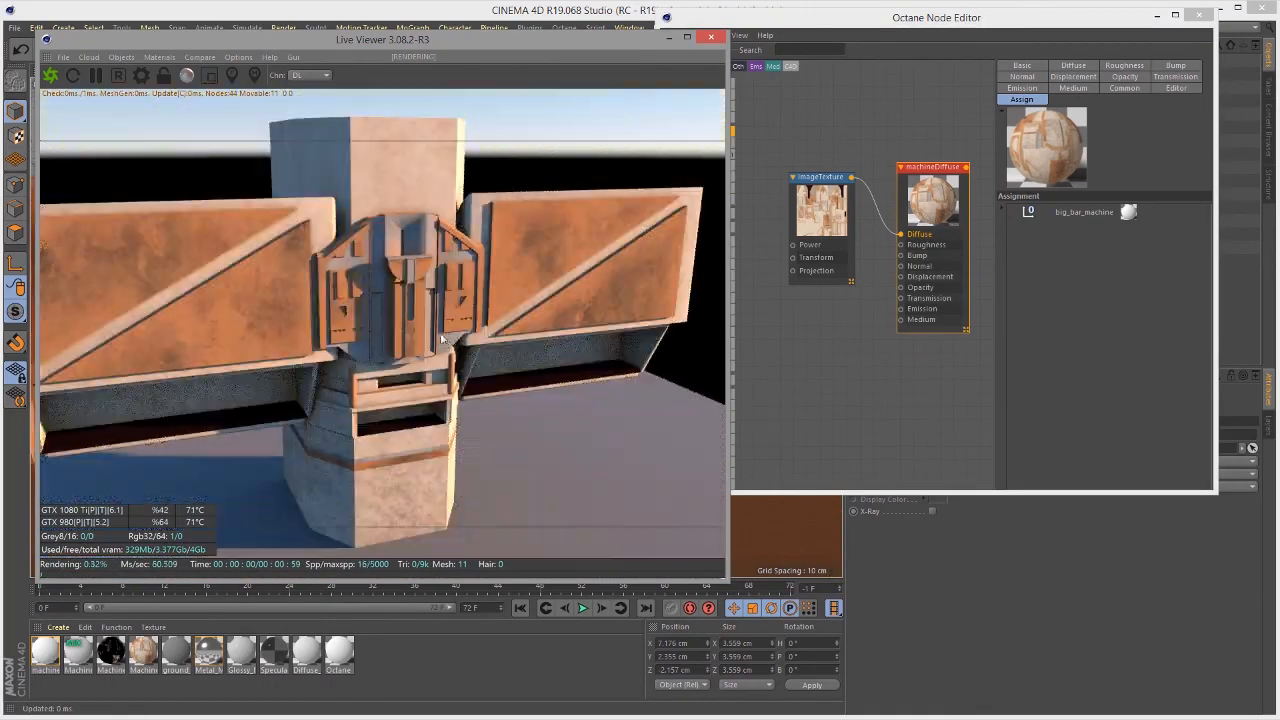
scroll(439, 350, "down", 3)
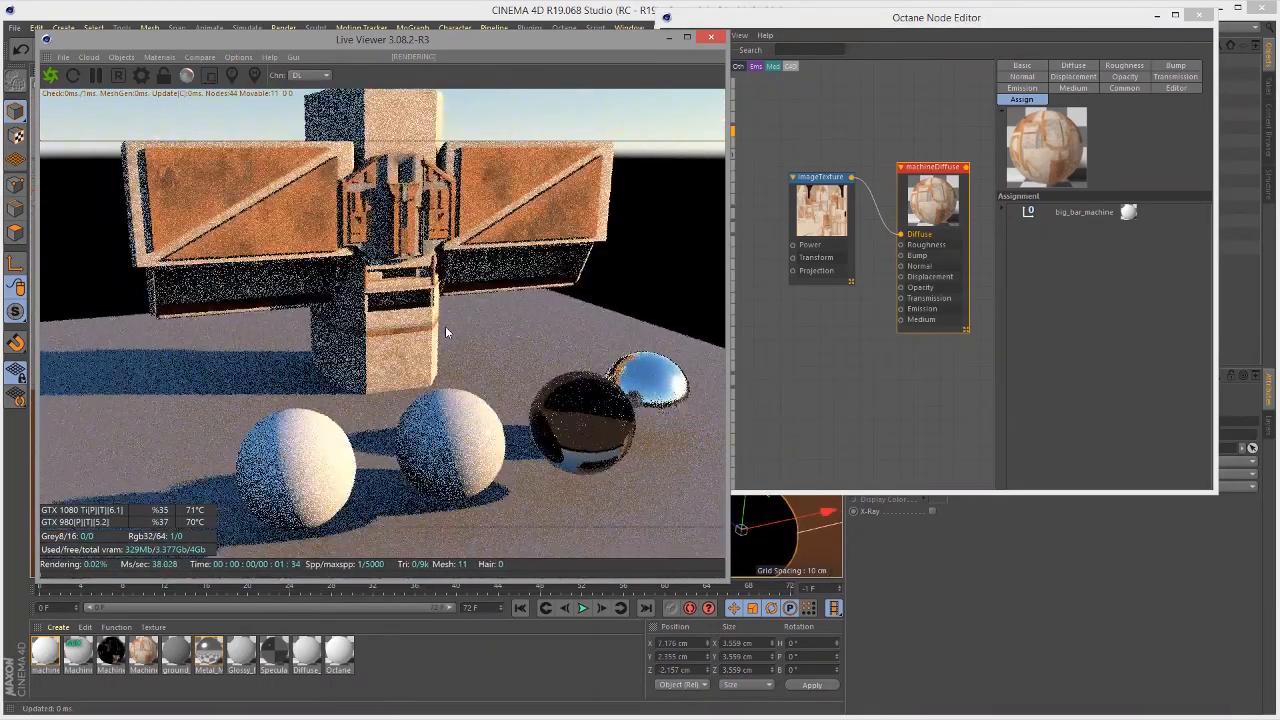